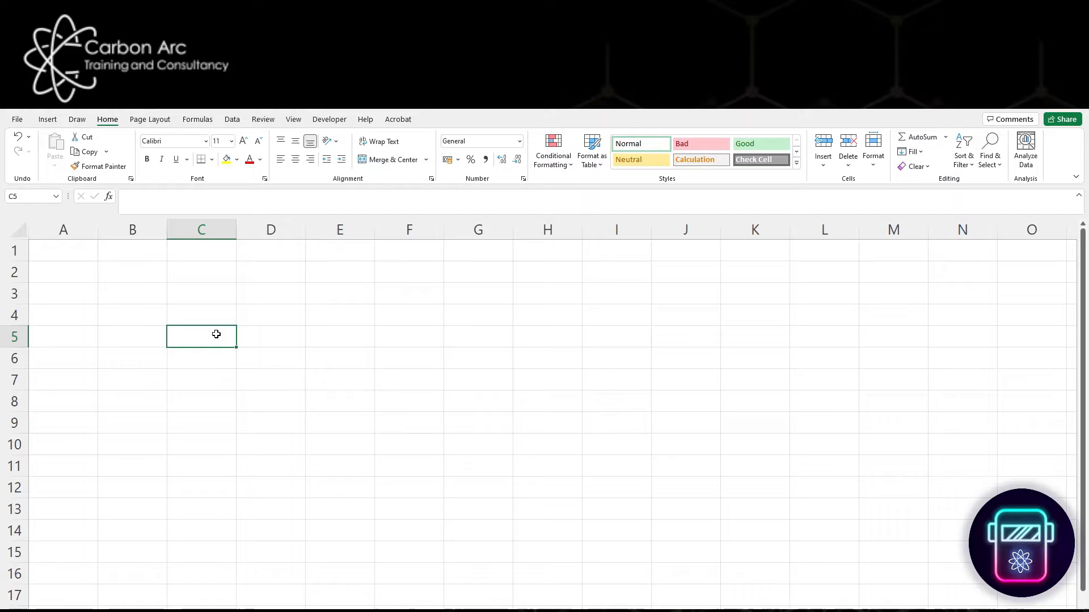
# - Enter the label "Arc Energy" in cell B4
pyautogui.press('Up')
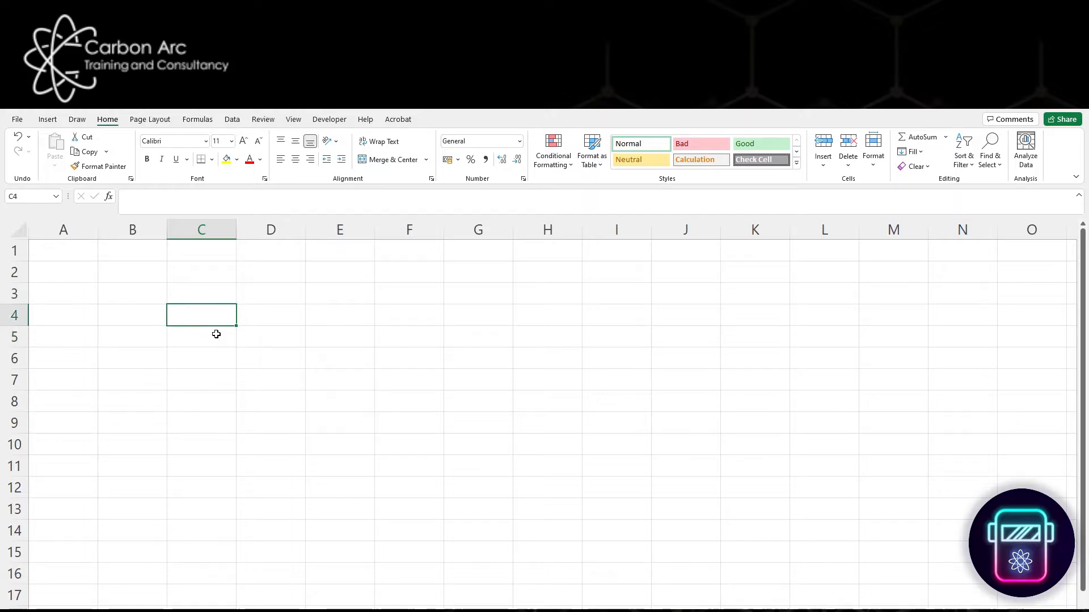
pyautogui.press('Left')
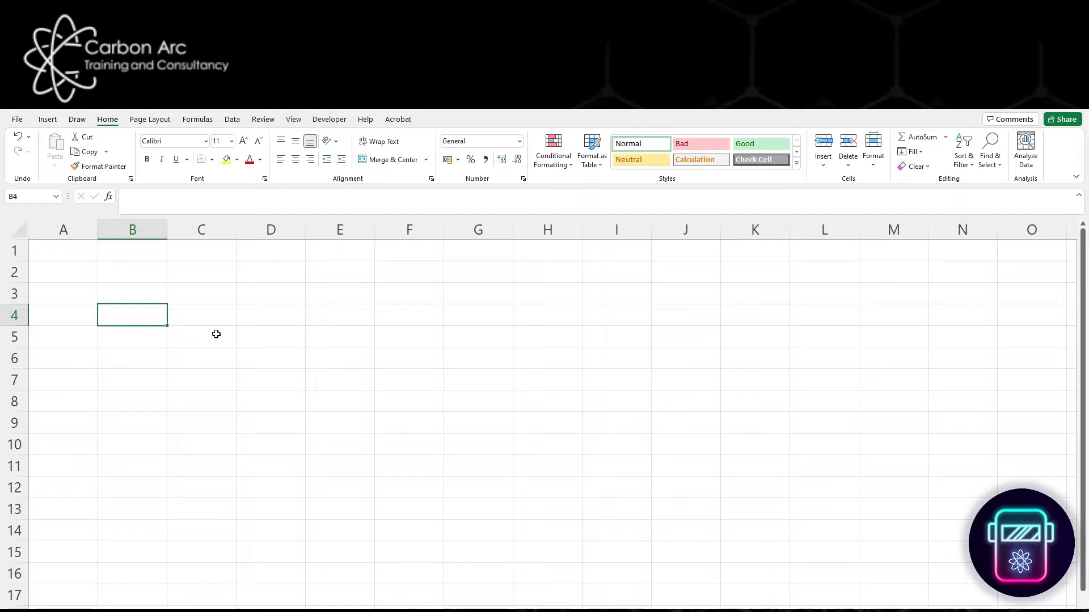
pyautogui.write('Arc')
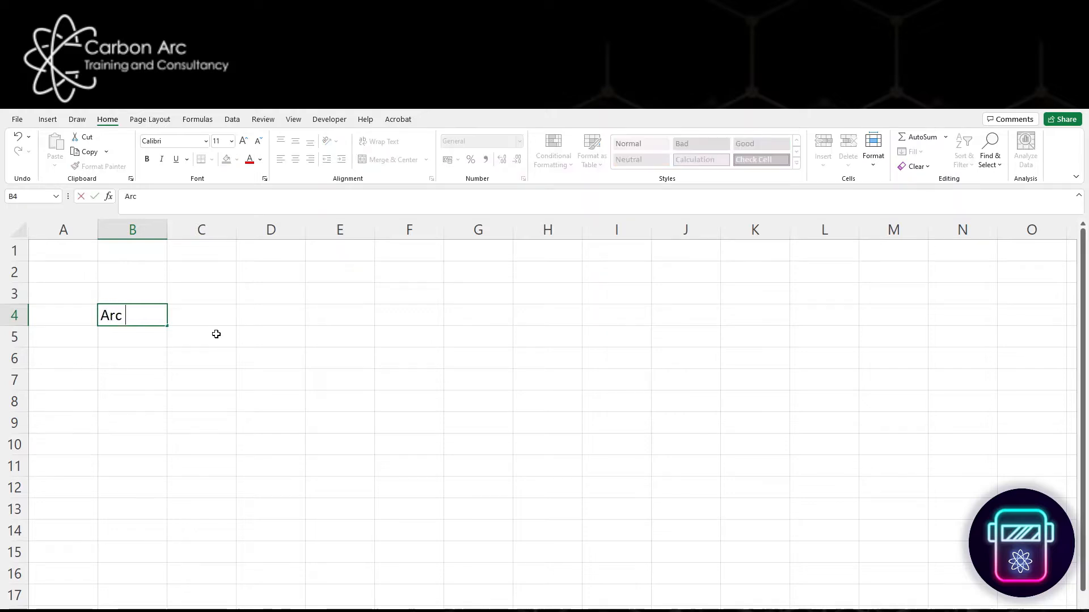
pyautogui.write(' Energy')
pyautogui.press('Tab')
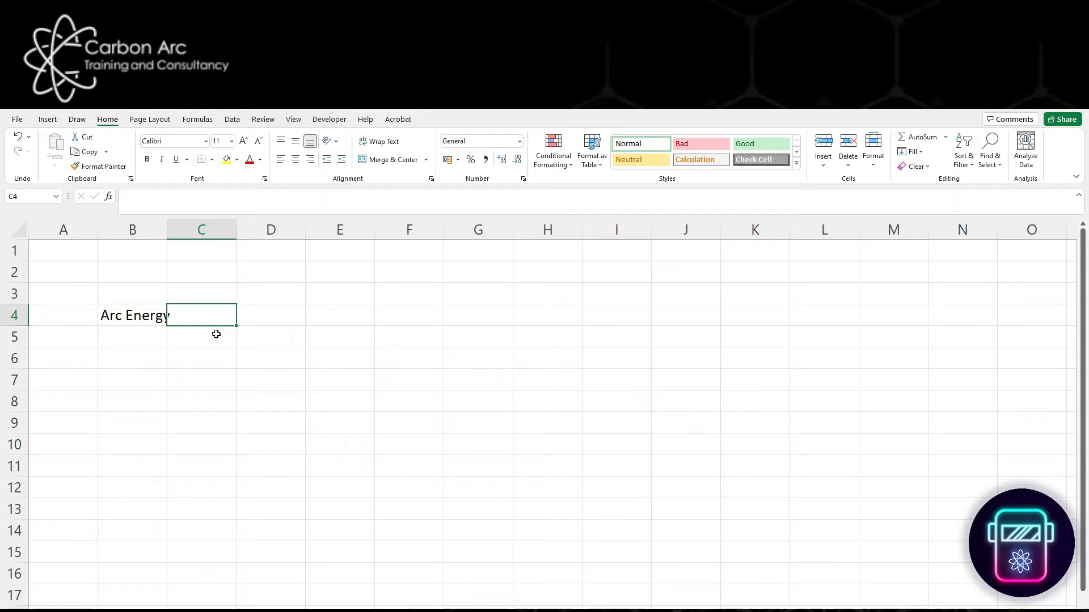
# - Enter the arc energy formula as text, (V*A*T)/(length*1000), in cell C4
pyautogui.write('(')
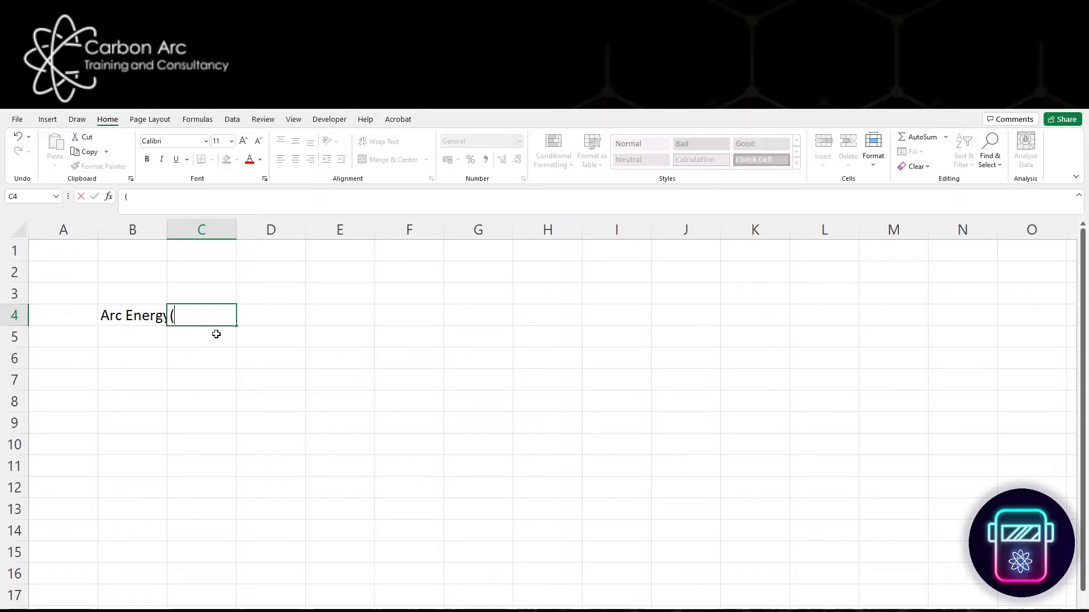
pyautogui.write('A*')
pyautogui.press('BackSpace')
pyautogui.press('BackSpace')
pyautogui.press('BackSpace')
pyautogui.write('V*A*T)/')
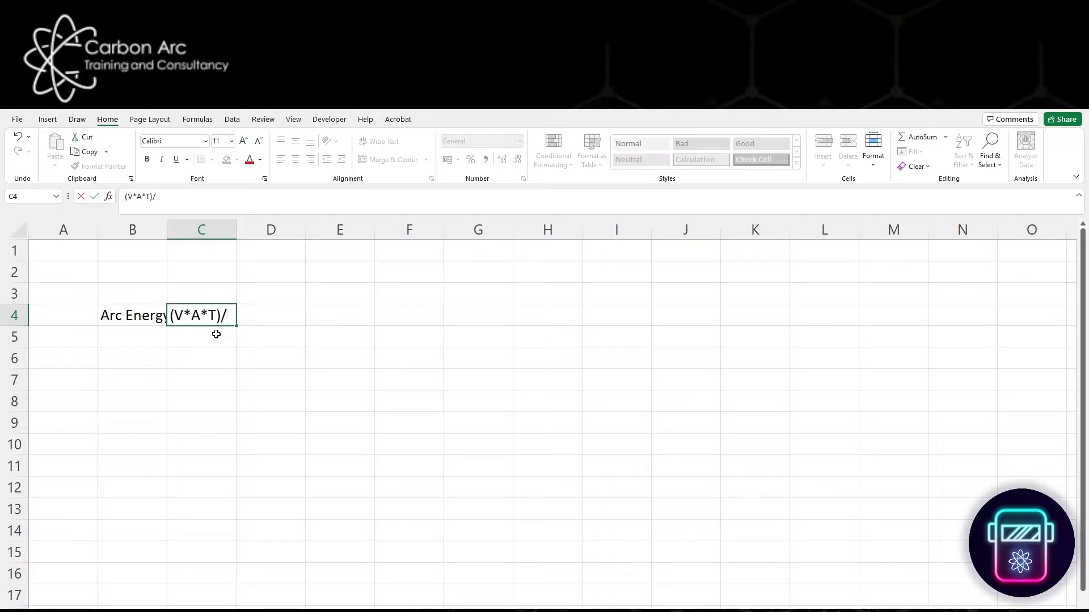
pyautogui.write('L')
pyautogui.press('BackSpace')
pyautogui.write('(length')
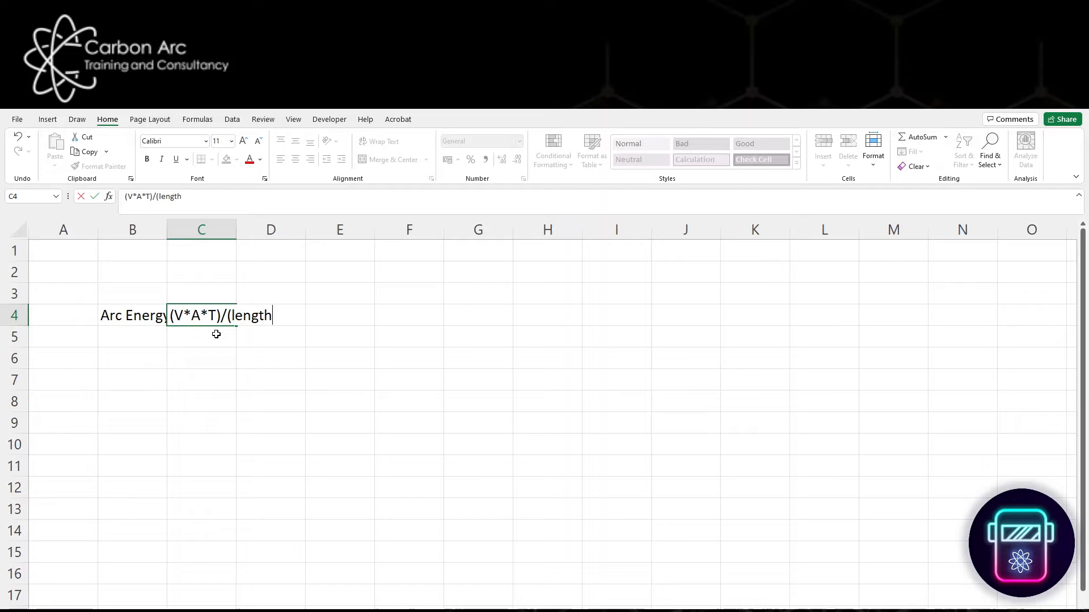
pyautogui.write('*100')
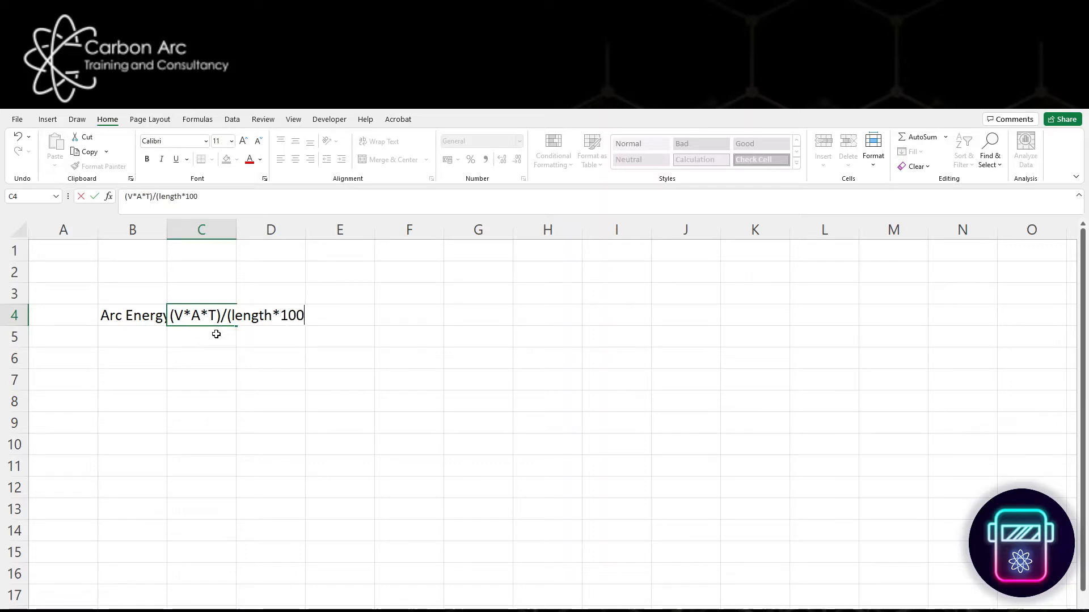
pyautogui.write('0)')
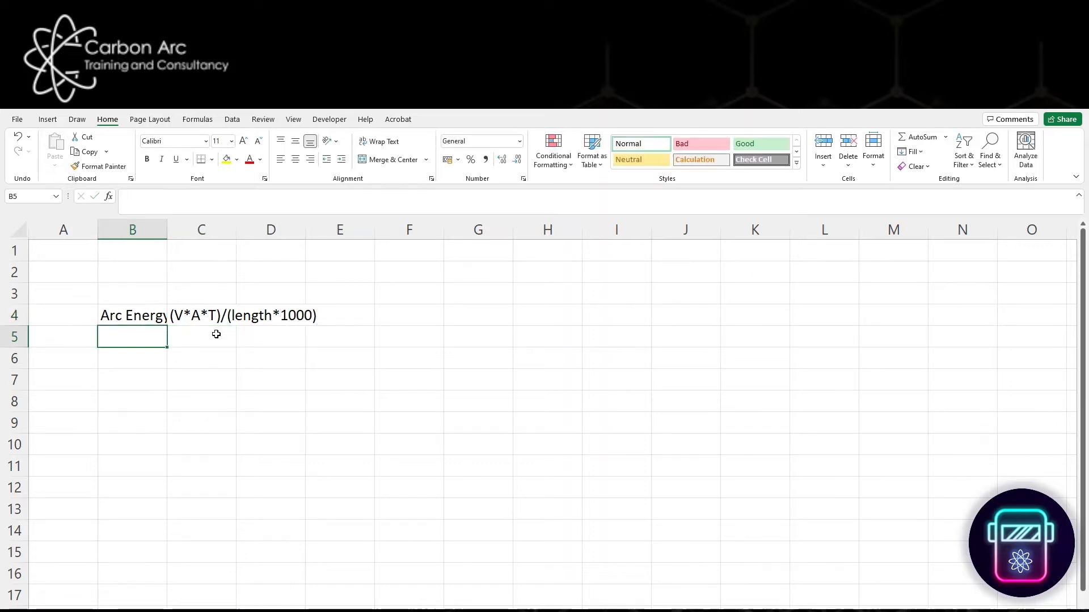
pyautogui.press('Return')
# - Enter the label "Heat Input" in cell B5 and auto-fit the width of column B
pyautogui.write('He')
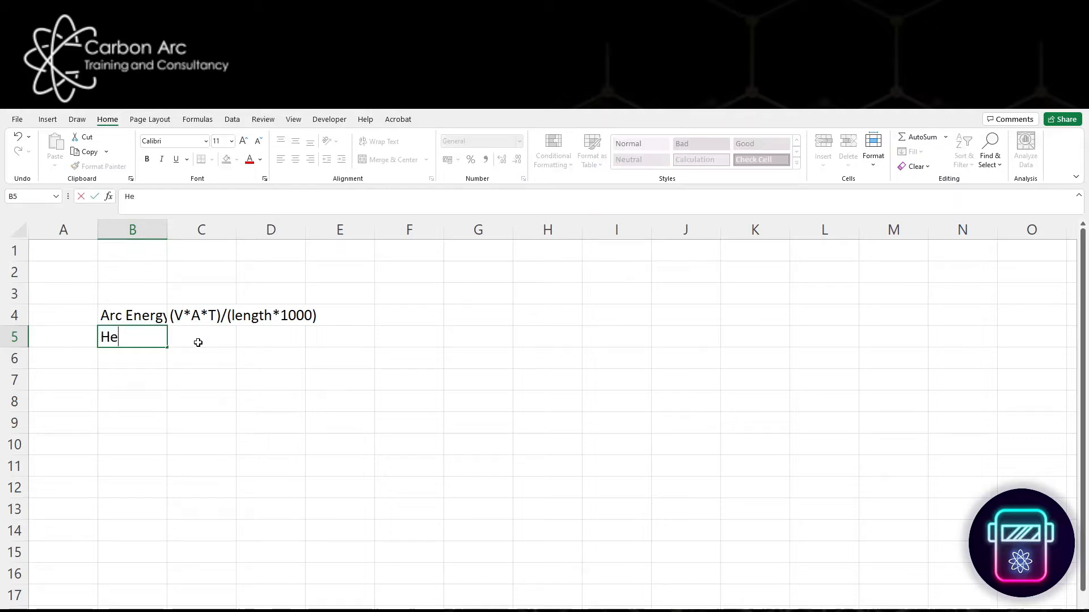
pyautogui.write('at Input')
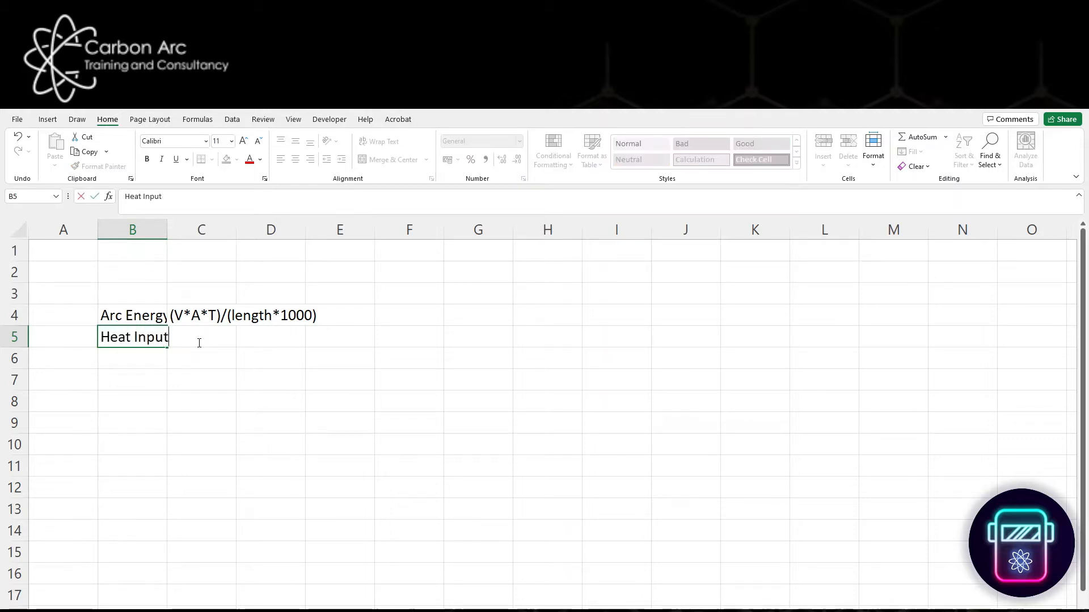
pyautogui.click(165, 227)
pyautogui.click(169, 229)
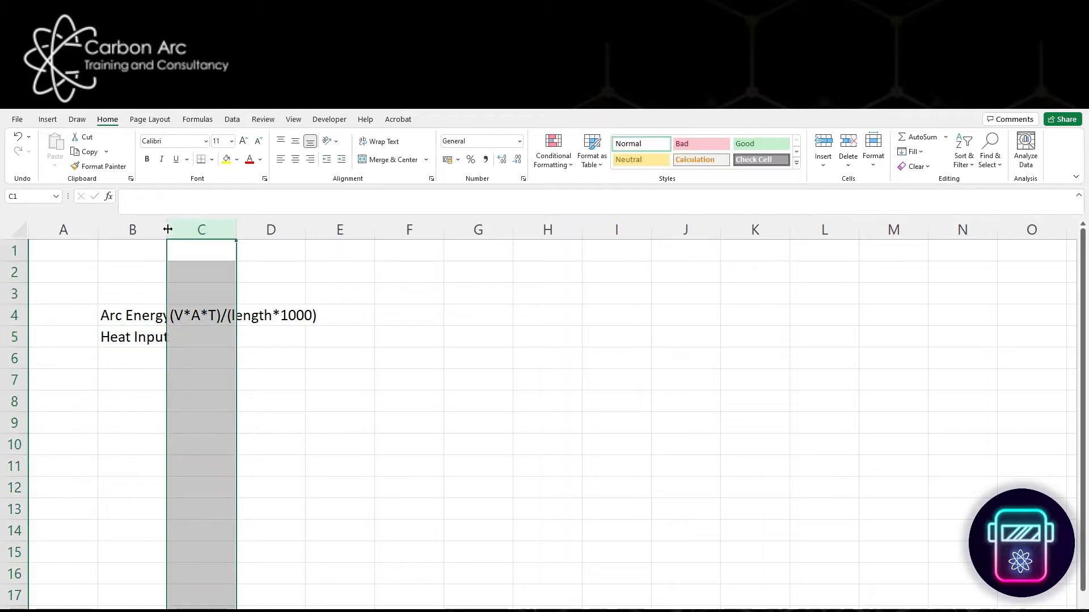
pyautogui.doubleClick(167, 228)
pyautogui.click(330, 374)
pyautogui.click(202, 341)
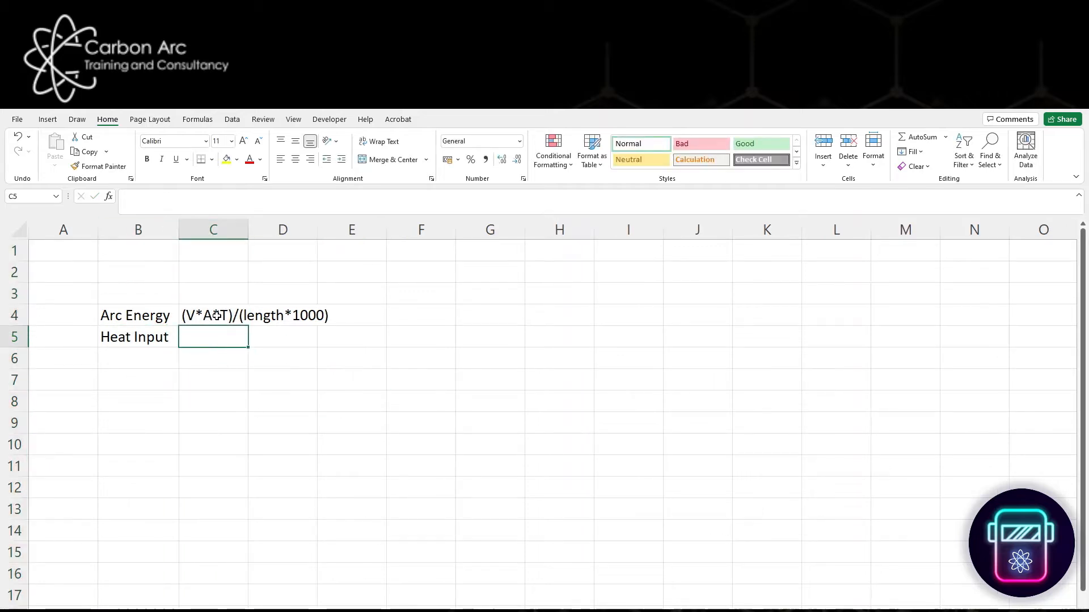
# - Copy the arc energy formula text from C4 down into C5
pyautogui.click(209, 315)
pyautogui.moveTo(248, 326); pyautogui.dragTo(247, 343)
pyautogui.click(295, 337)
# - Edit the heat input formula text in C5 to read ((V*A*T)/(length*1000))*TE
pyautogui.click(199, 336)
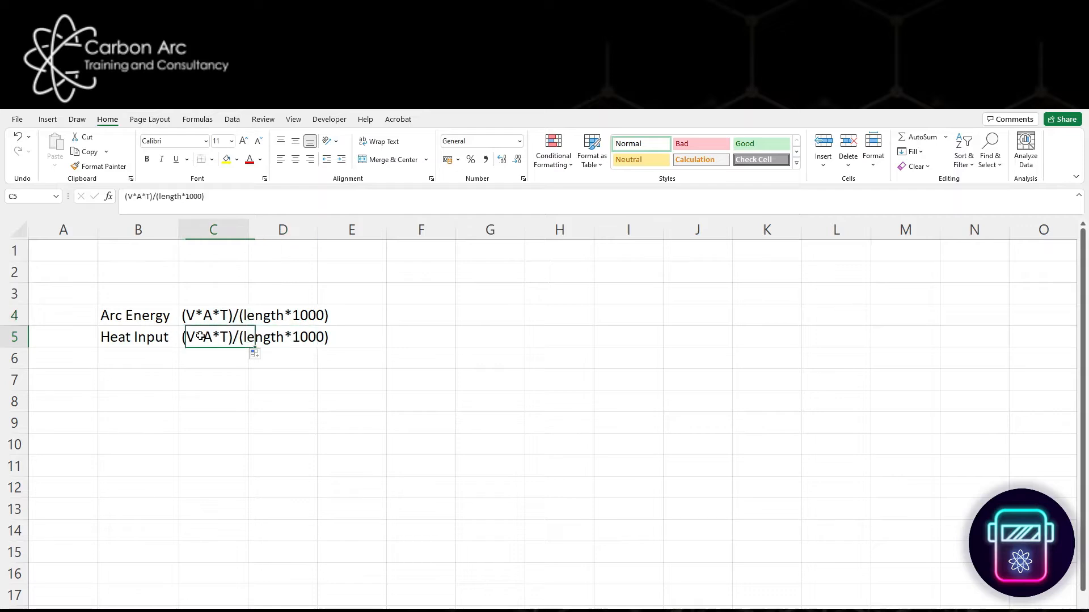
pyautogui.click(126, 197)
pyautogui.write('(')
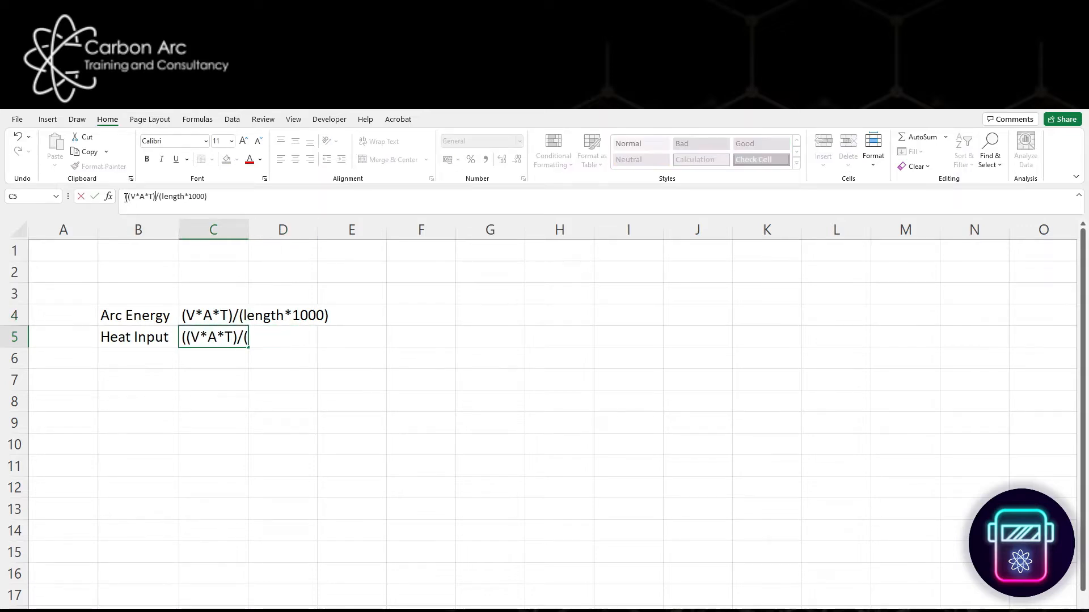
pyautogui.press('End')
pyautogui.write(')')
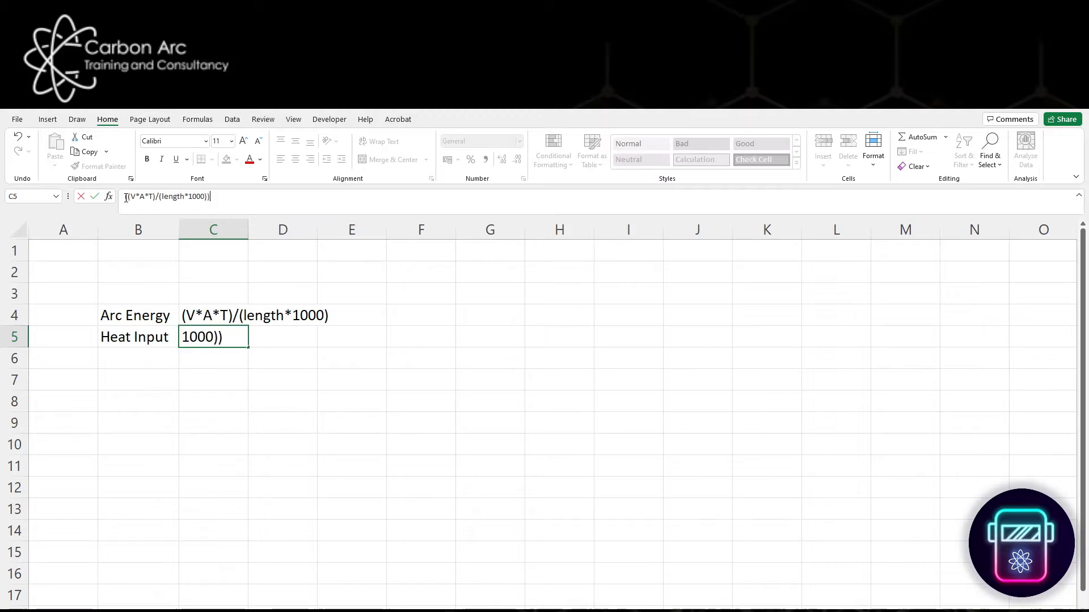
pyautogui.write('*TE')
pyautogui.press('Return')
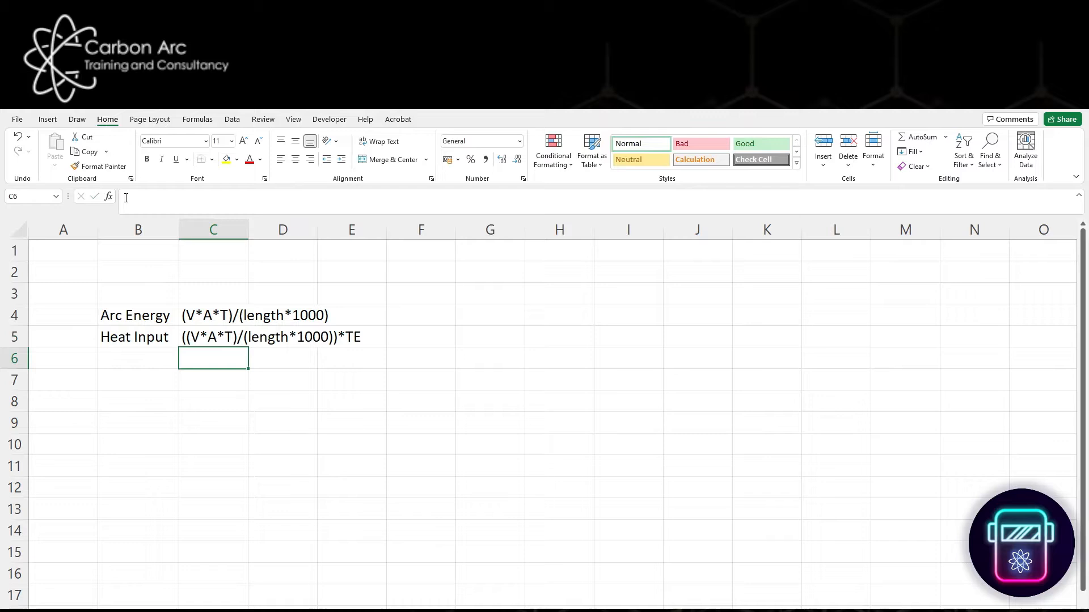
pyautogui.click(270, 444)
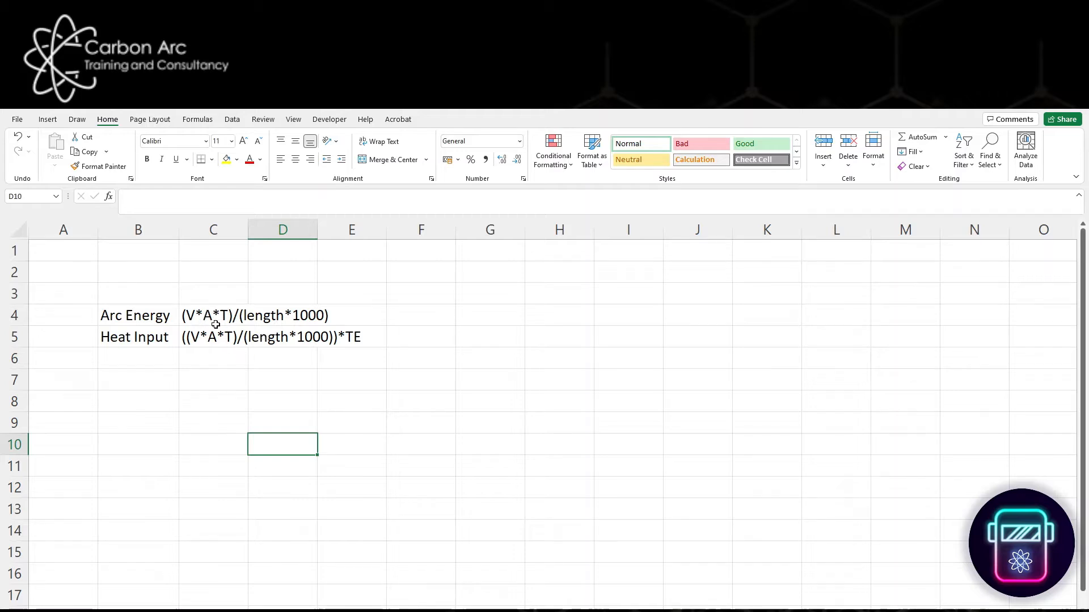
# - Enter the column headings "Volts" in D9 and "Amps" in E9
pyautogui.click(298, 423)
pyautogui.write('Volts')
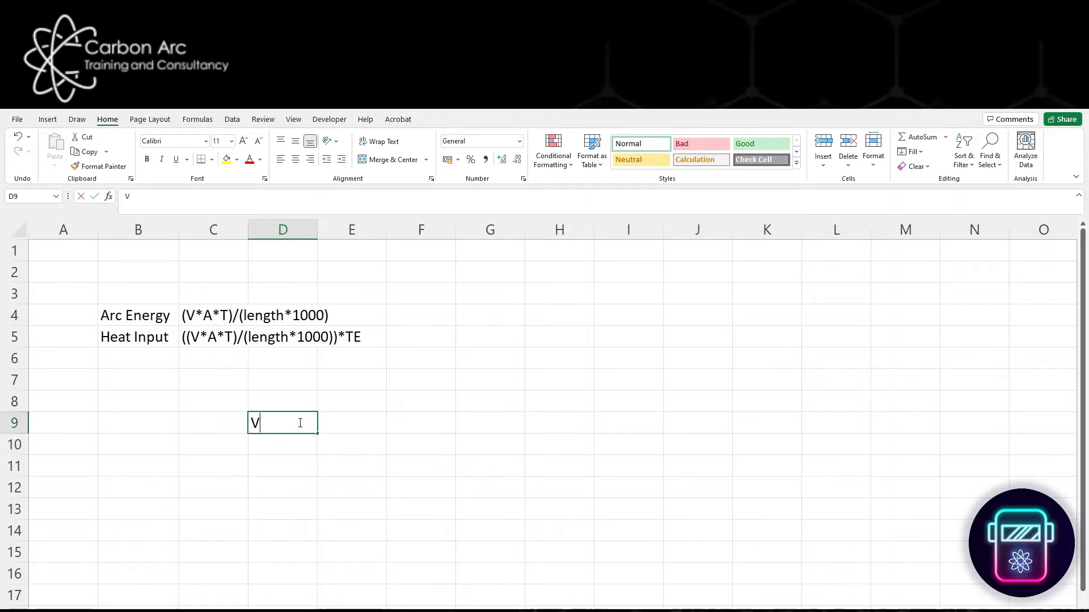
pyautogui.press('Tab')
pyautogui.write('Amps')
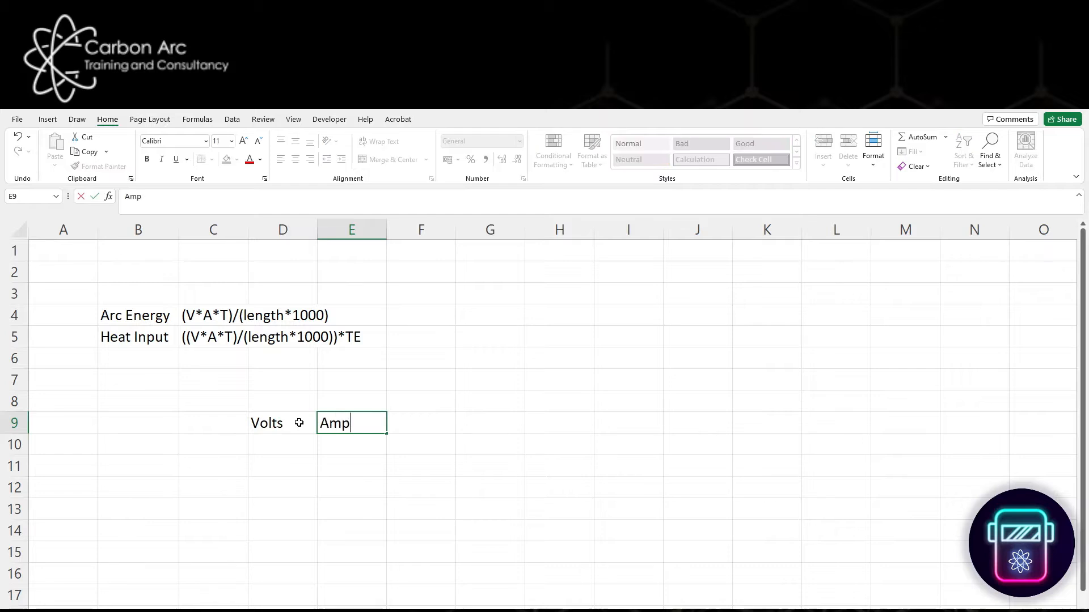
pyautogui.press('Tab')
# - Enter the column heading "Time(Seconds)" in cell F9
pyautogui.write('TIME')
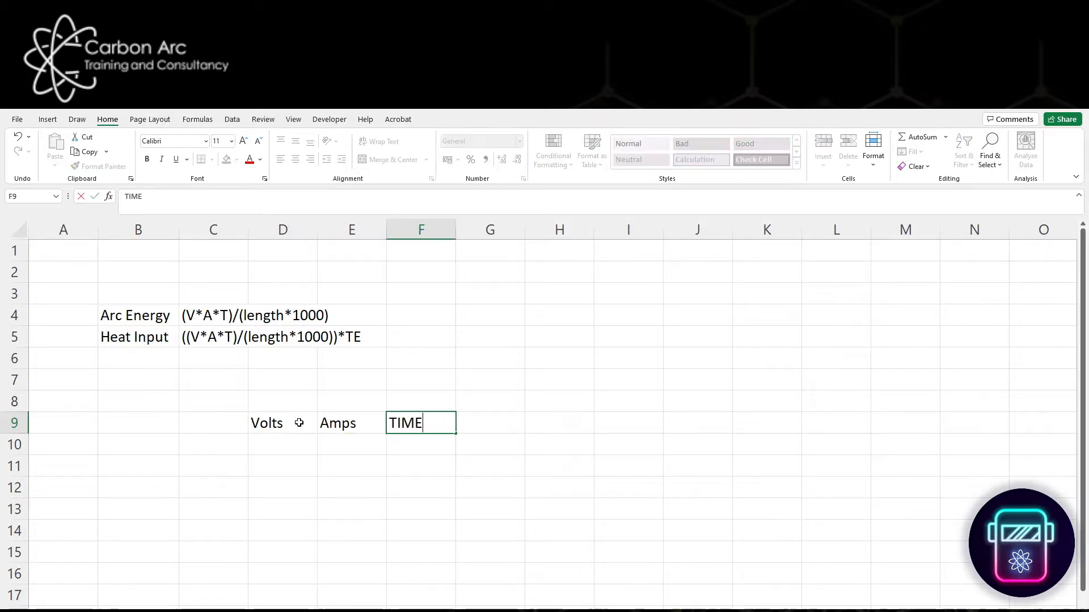
pyautogui.press('BackSpace')
pyautogui.press('BackSpace')
pyautogui.press('BackSpace')
pyautogui.write('ime(Sec')
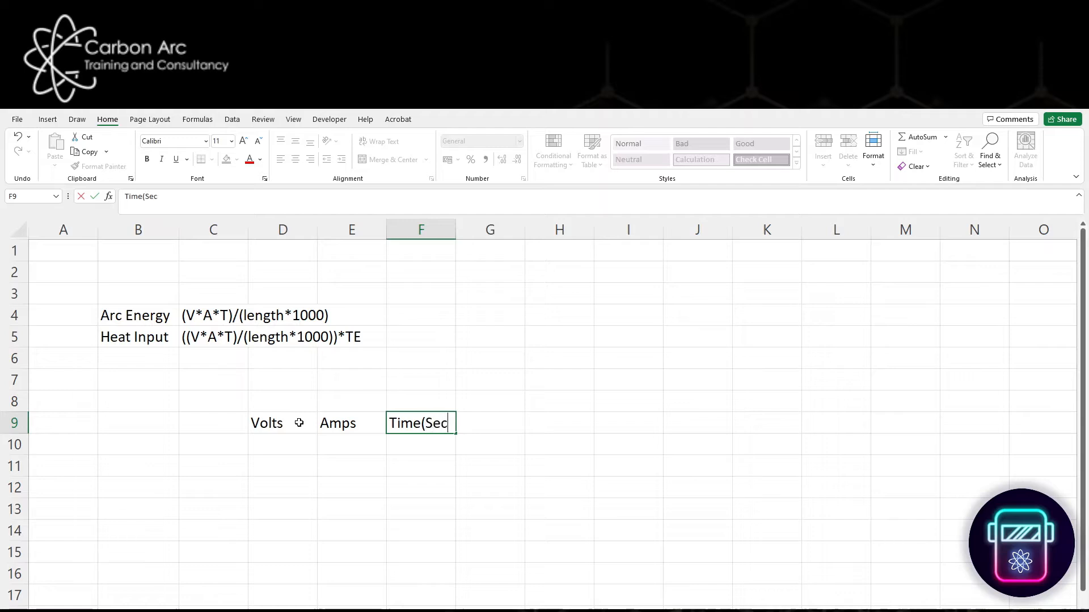
pyautogui.write('onds)')
pyautogui.press('Tab')
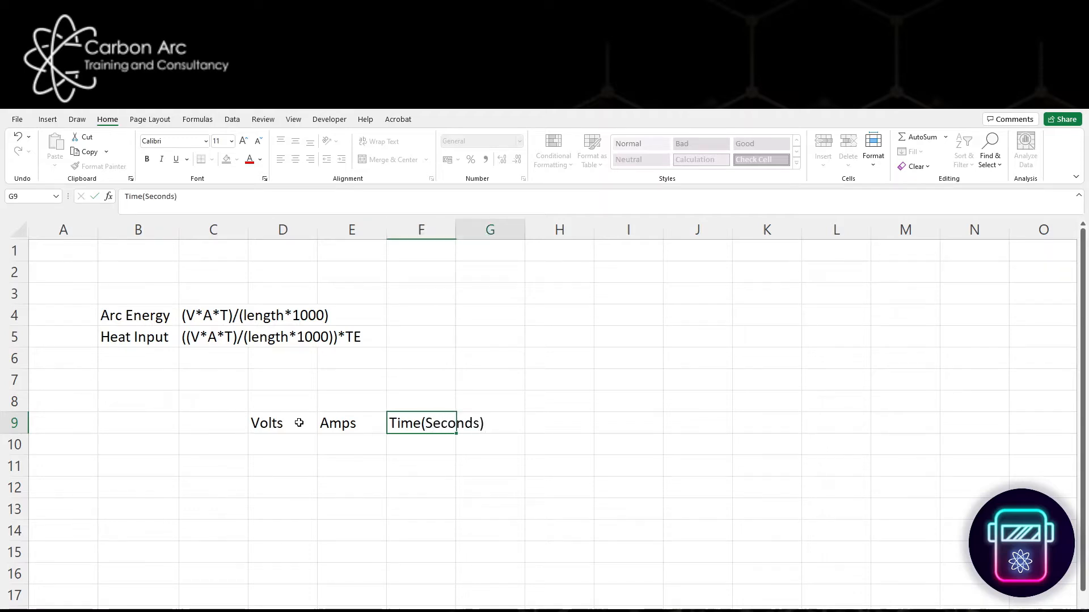
# - Enter the column heading "Length (mm)" in cell G9
pyautogui.write('Le')
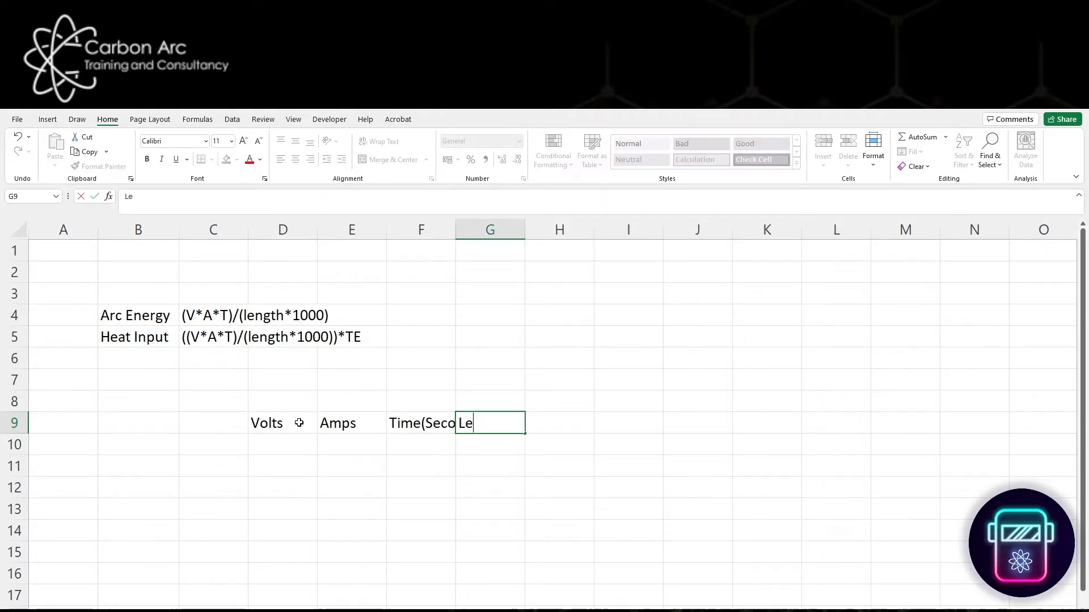
pyautogui.write('ngth (mm)')
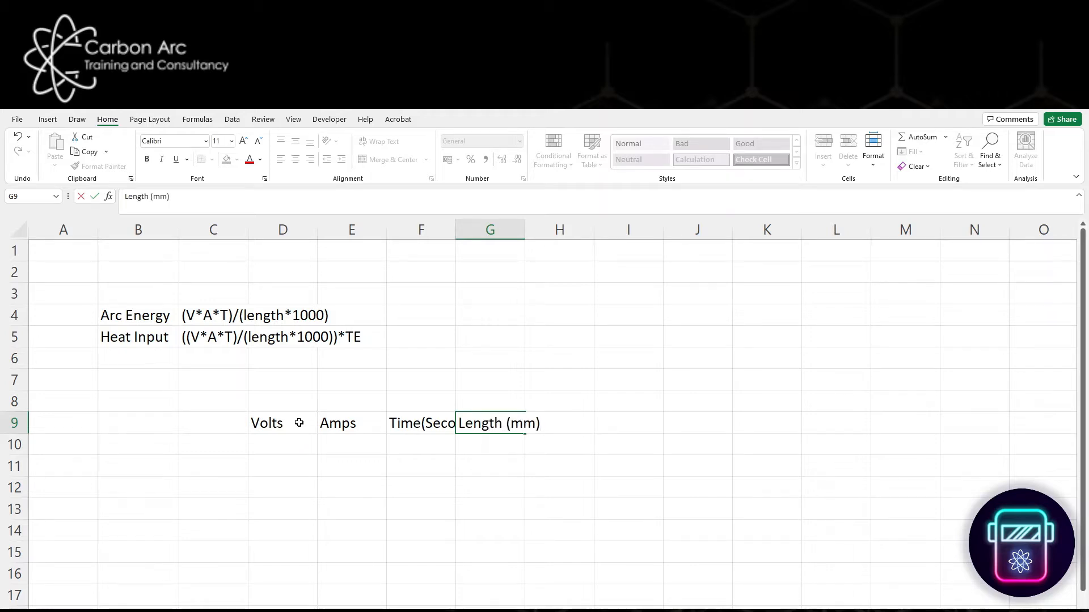
pyautogui.press('Tab')
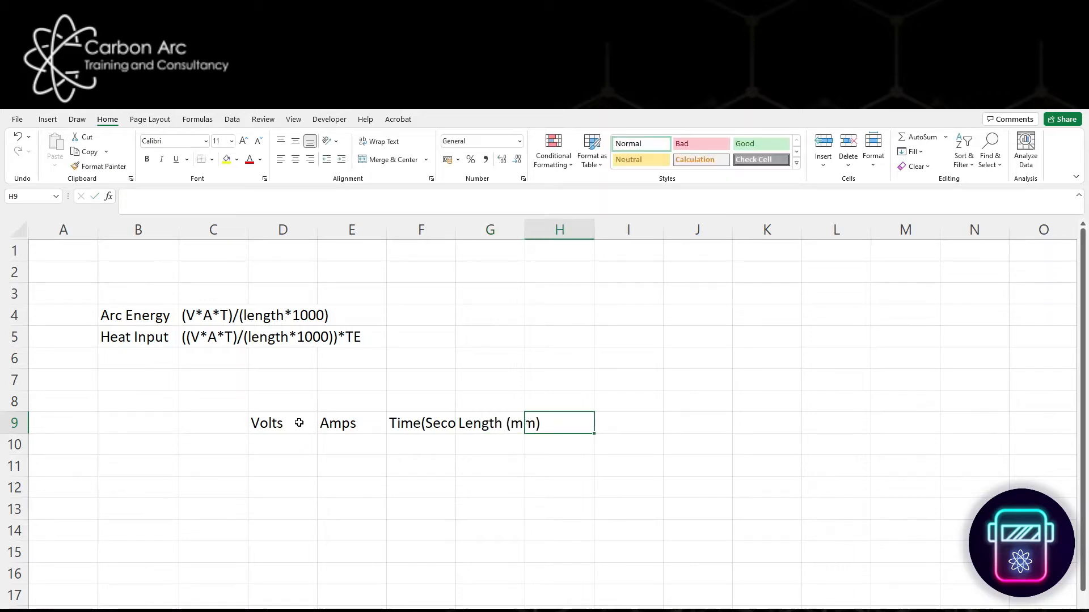
# - Enter the column heading "Arc Energy (kJ/mm)" in cell H9
pyautogui.write('Arc')
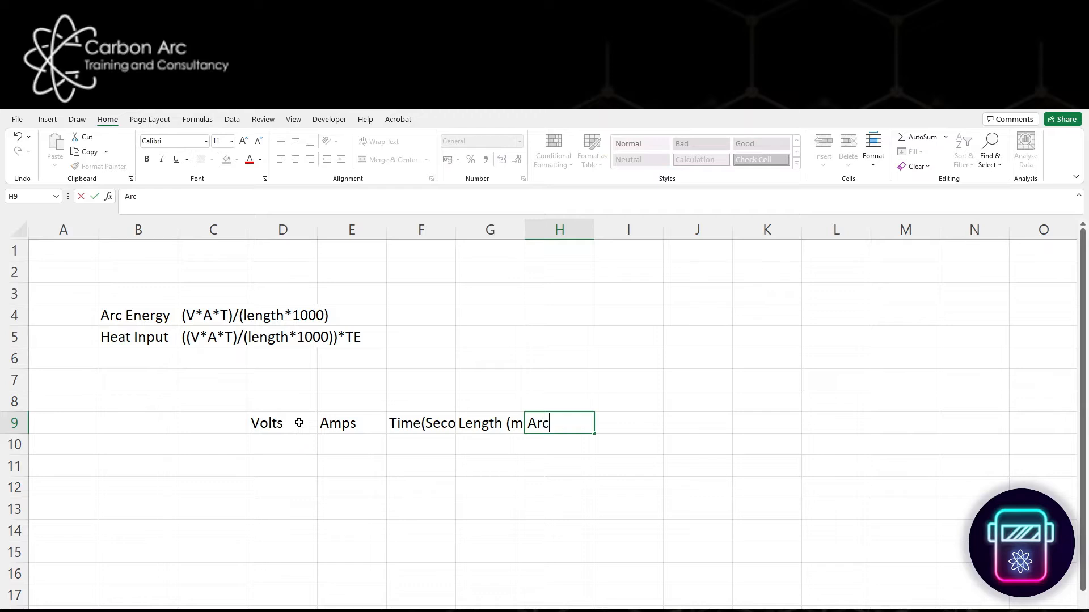
pyautogui.write(' Energy k')
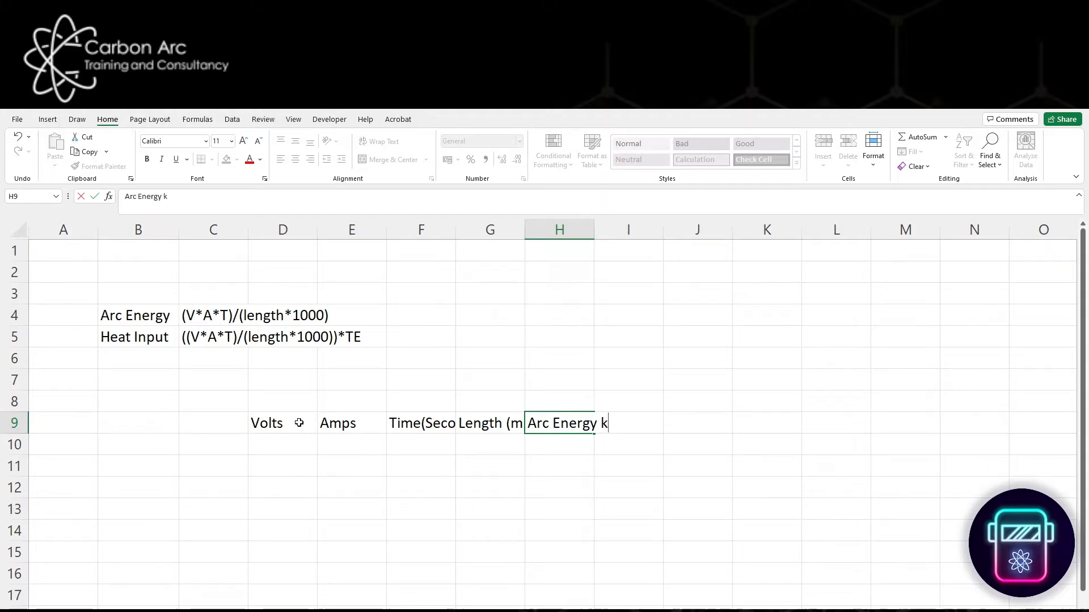
pyautogui.write('J/mm')
pyautogui.press('Left')
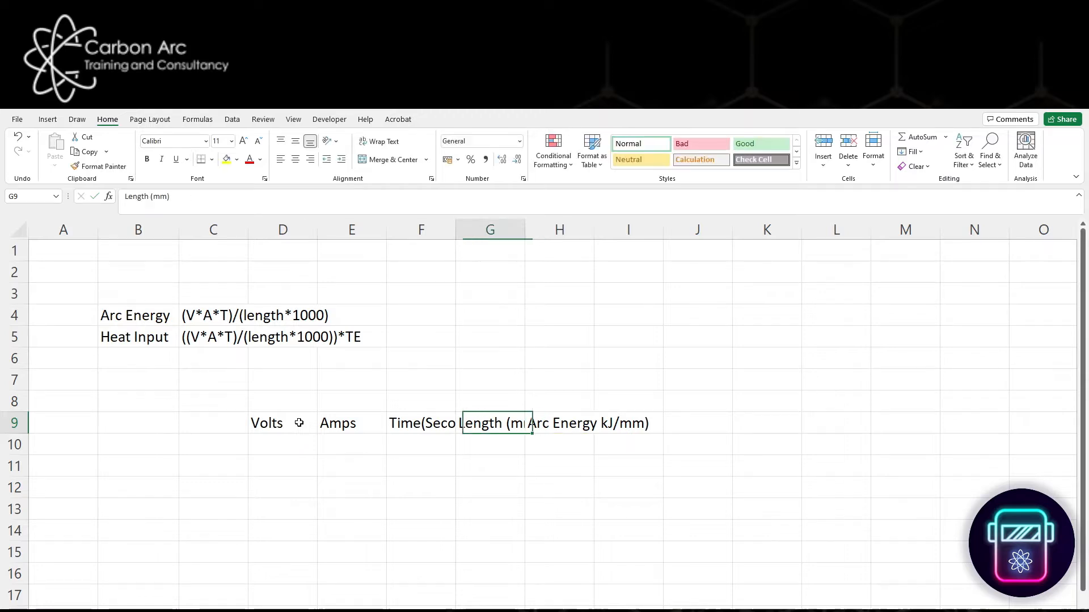
pyautogui.press('Right')
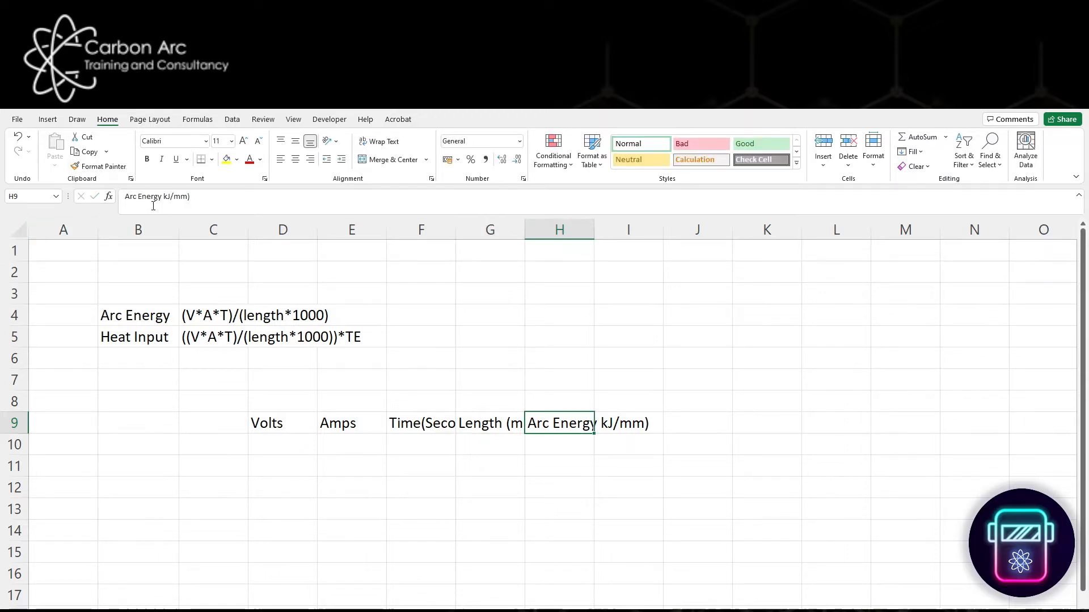
pyautogui.click(165, 196)
pyautogui.write('(')
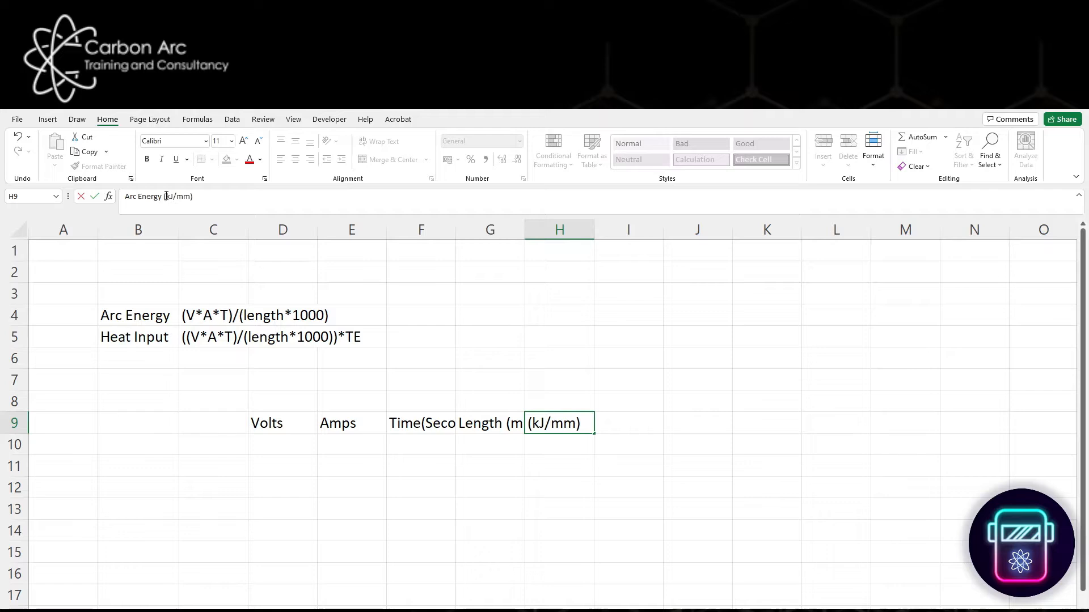
pyautogui.press('Return')
# - Center the headings in D9:H9 horizontally and vertically and wrap their text
pyautogui.moveTo(292, 425); pyautogui.dragTo(590, 424)
pyautogui.click(295, 159)
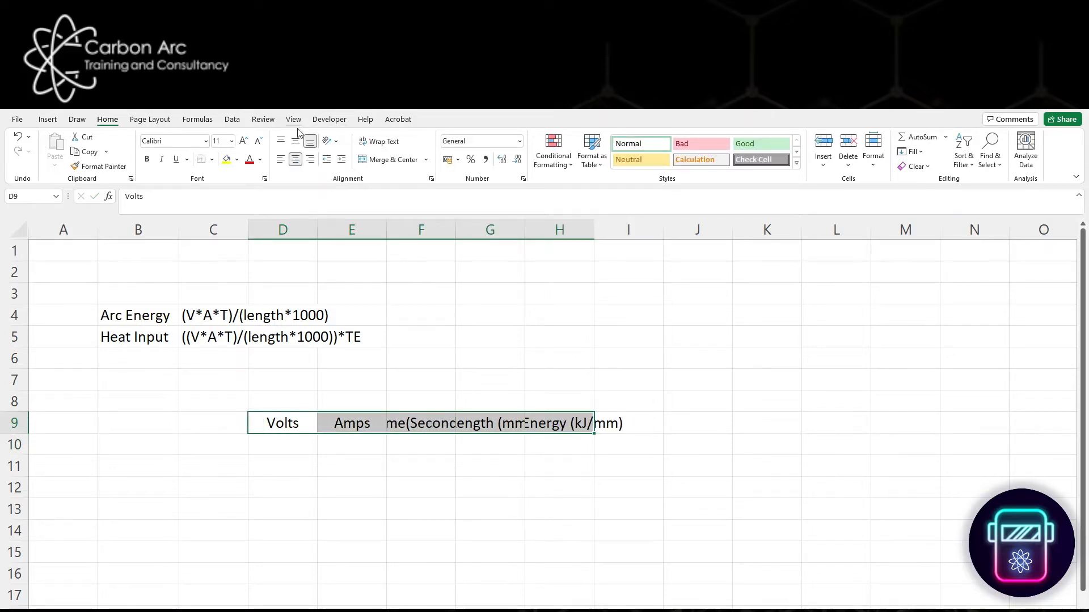
pyautogui.click(295, 141)
pyautogui.click(378, 141)
pyautogui.click(692, 518)
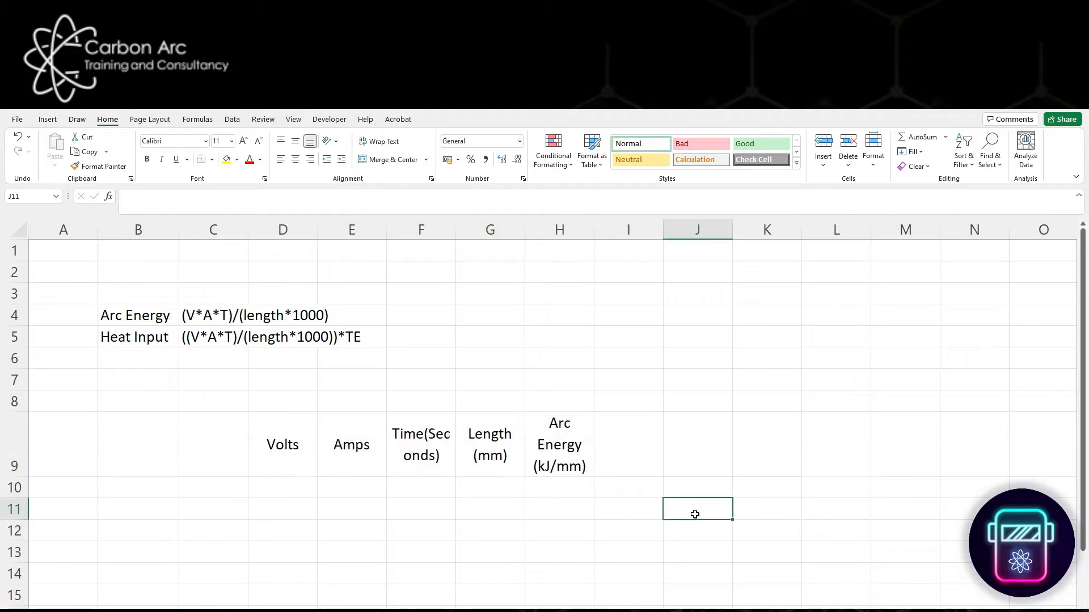
pyautogui.press('Down')
pyautogui.press('Down')
pyautogui.press('Left')
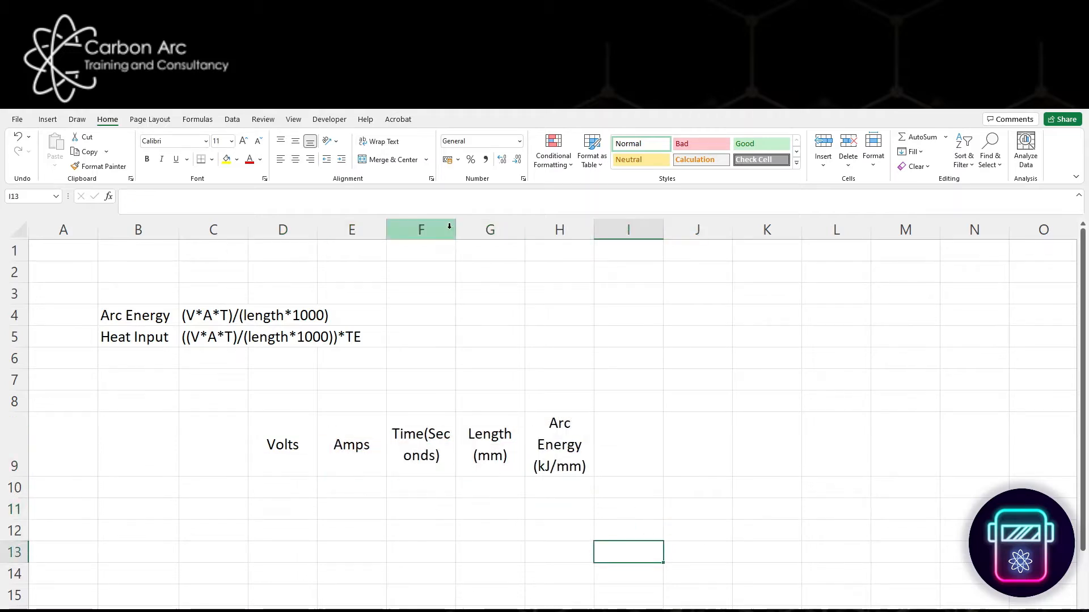
# - Widen column F and put "(Seconds)" on its own line below "Time" in the F9 heading
pyautogui.moveTo(456, 230); pyautogui.dragTo(478, 229)
pyautogui.click(424, 434)
pyautogui.doubleClick(424, 434)
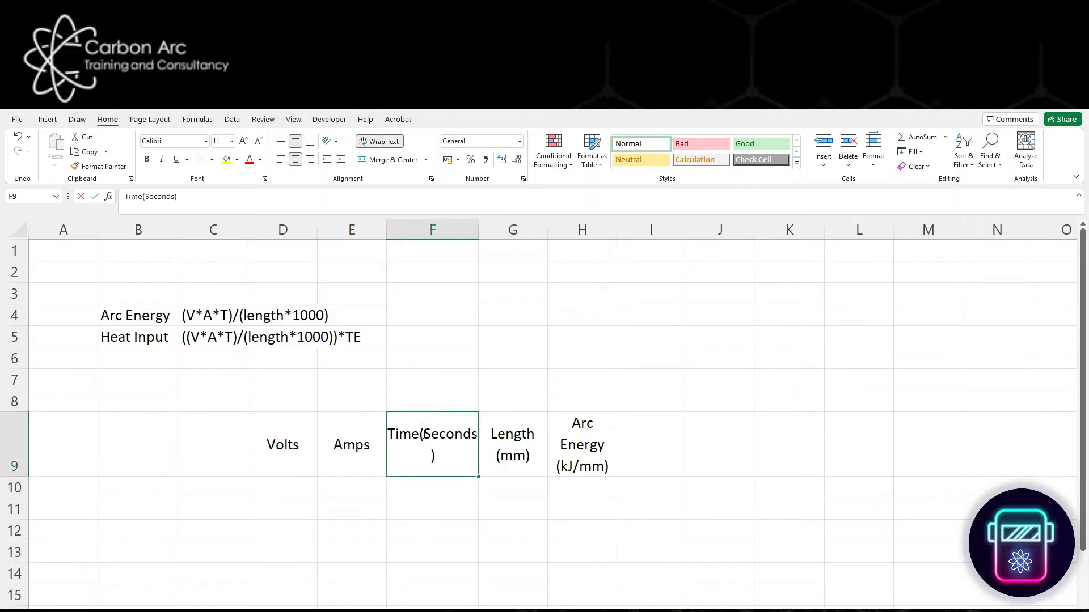
pyautogui.hotkey('alt', 'Return')
pyautogui.click(492, 522)
pyautogui.click(517, 480)
pyautogui.click(358, 547)
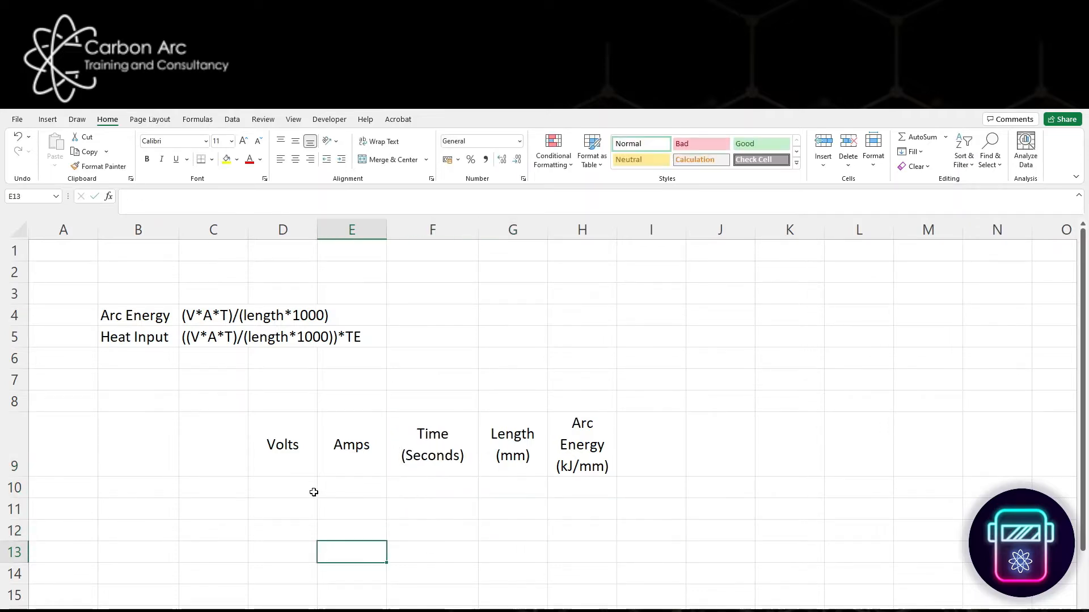
# - Fill the heading cells D9:H9 with grey
pyautogui.click(306, 489)
pyautogui.moveTo(287, 440); pyautogui.dragTo(573, 445)
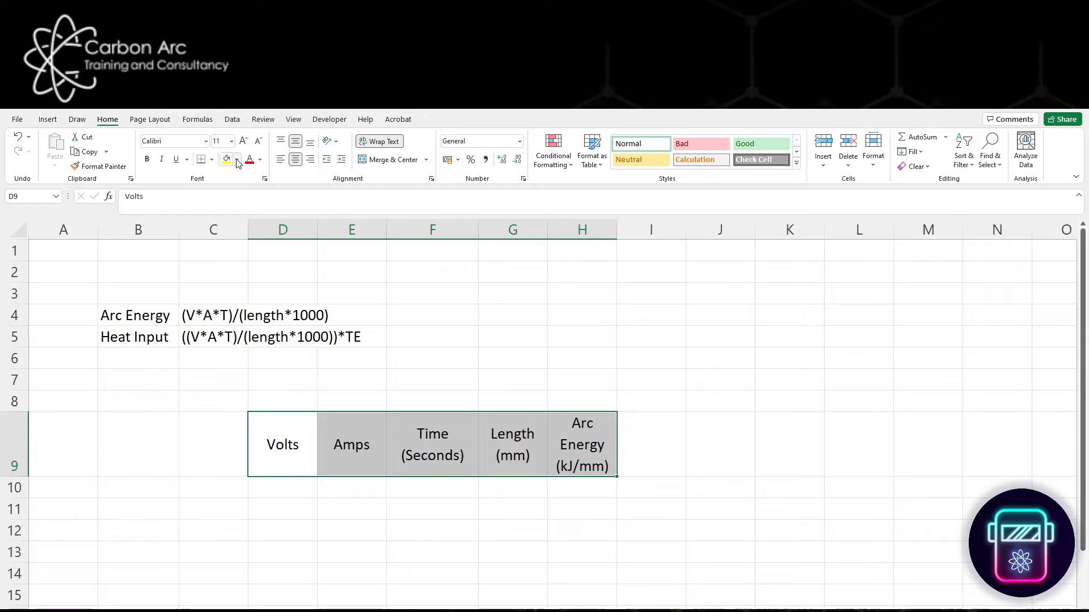
pyautogui.click(237, 160)
pyautogui.click(227, 220)
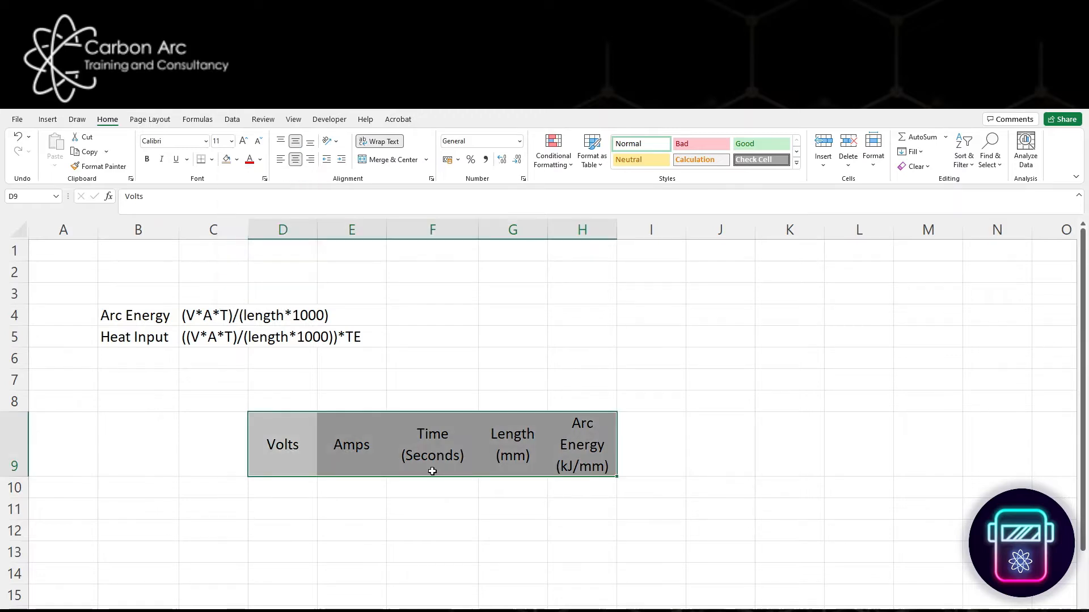
# - Apply all borders to the heading row and the empty row beneath it, D9:H10
pyautogui.moveTo(295, 443); pyautogui.dragTo(593, 488)
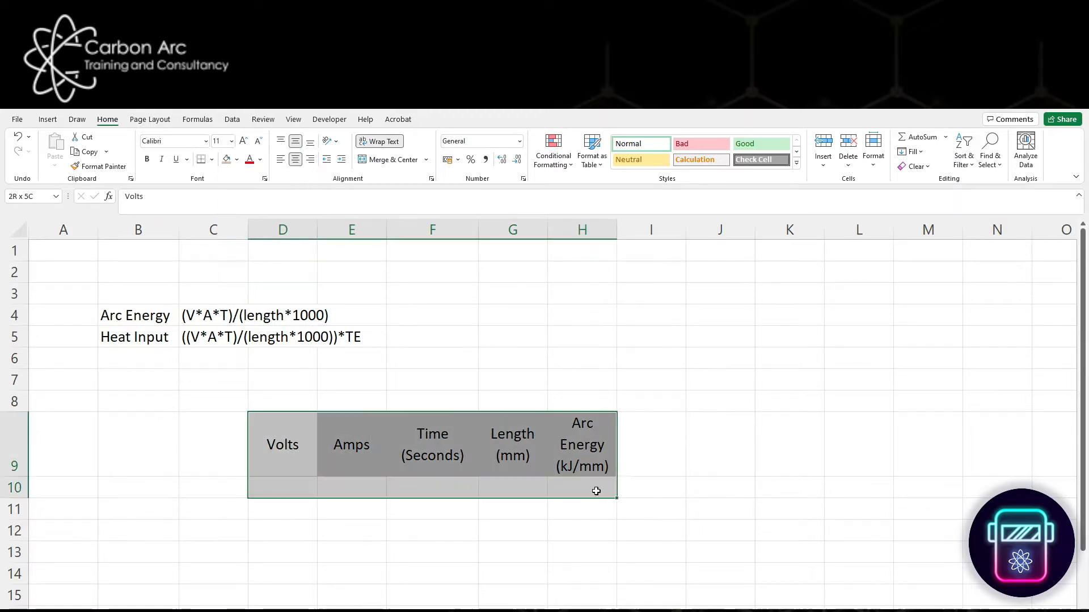
pyautogui.click(212, 159)
pyautogui.click(241, 274)
pyautogui.click(642, 553)
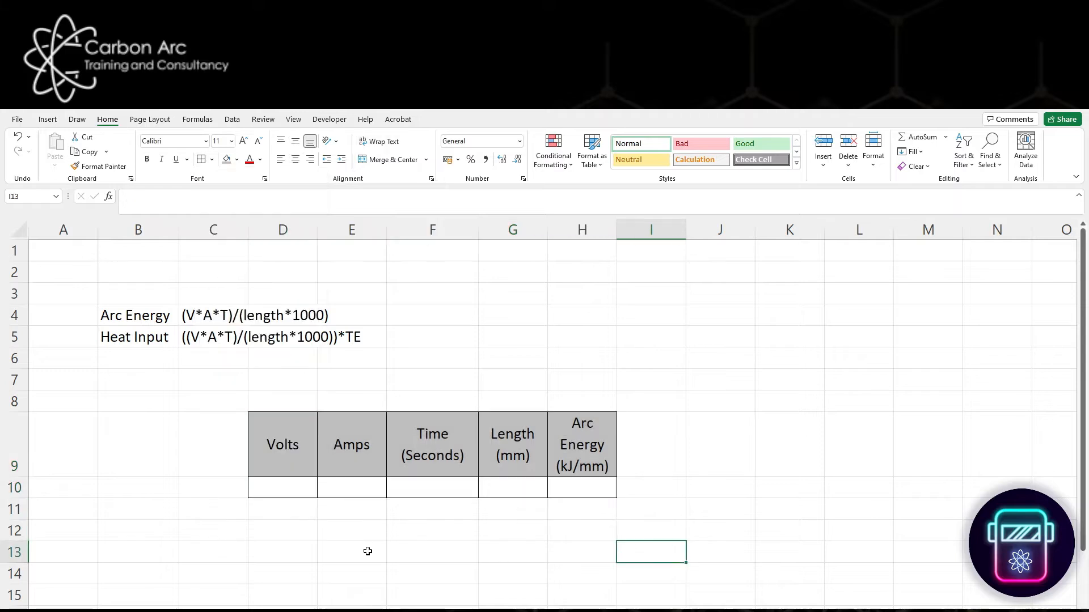
# - Enter the arc energy formula =(D10*E10*F10)/(G10*1000) in cell H10
pyautogui.click(587, 490)
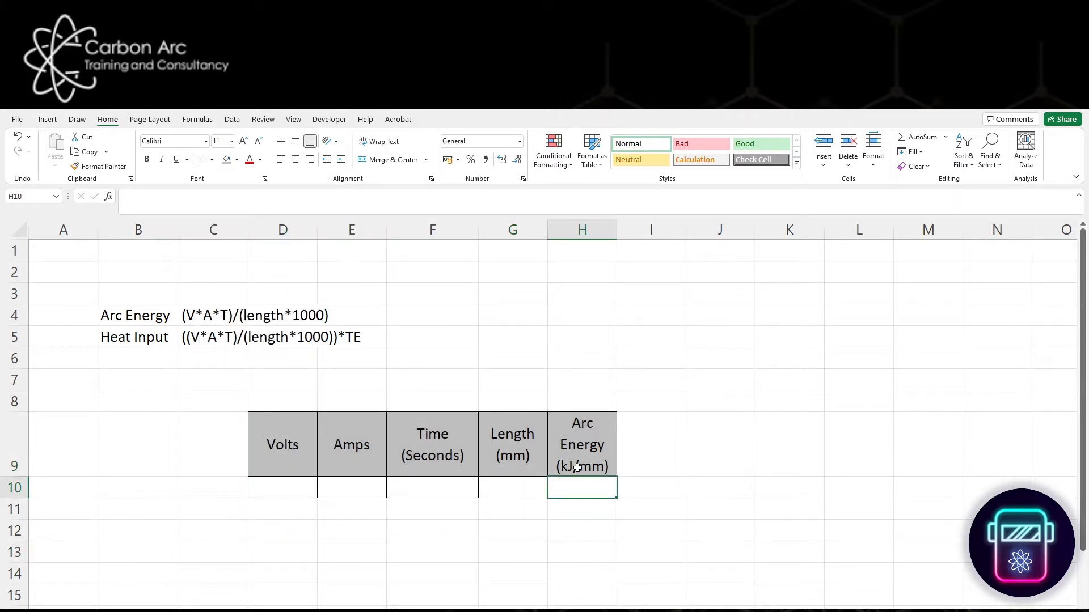
pyautogui.write('=')
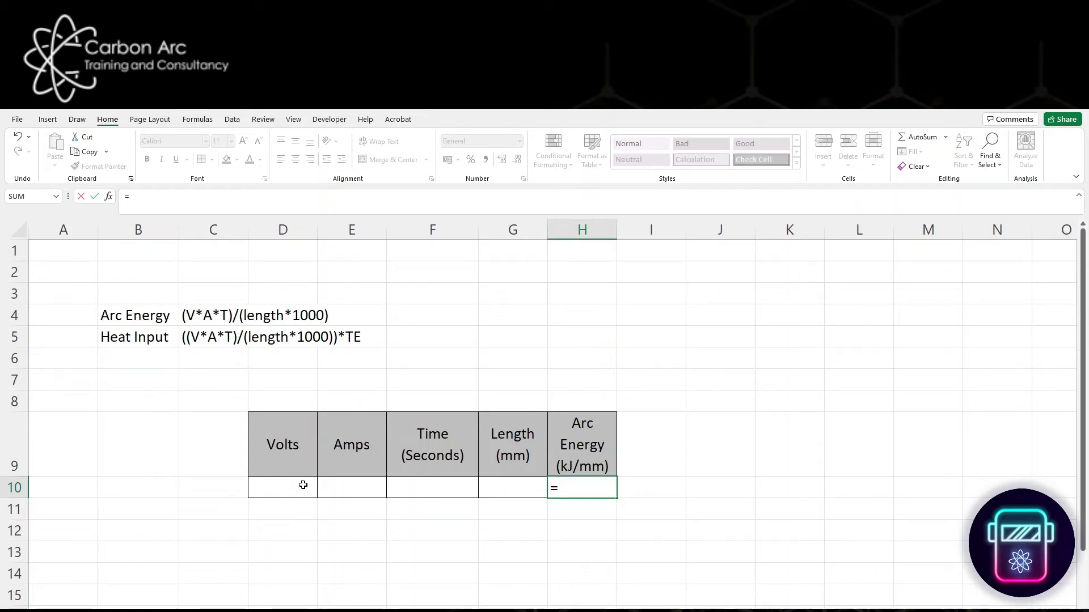
pyautogui.write('(')
pyautogui.click(293, 490)
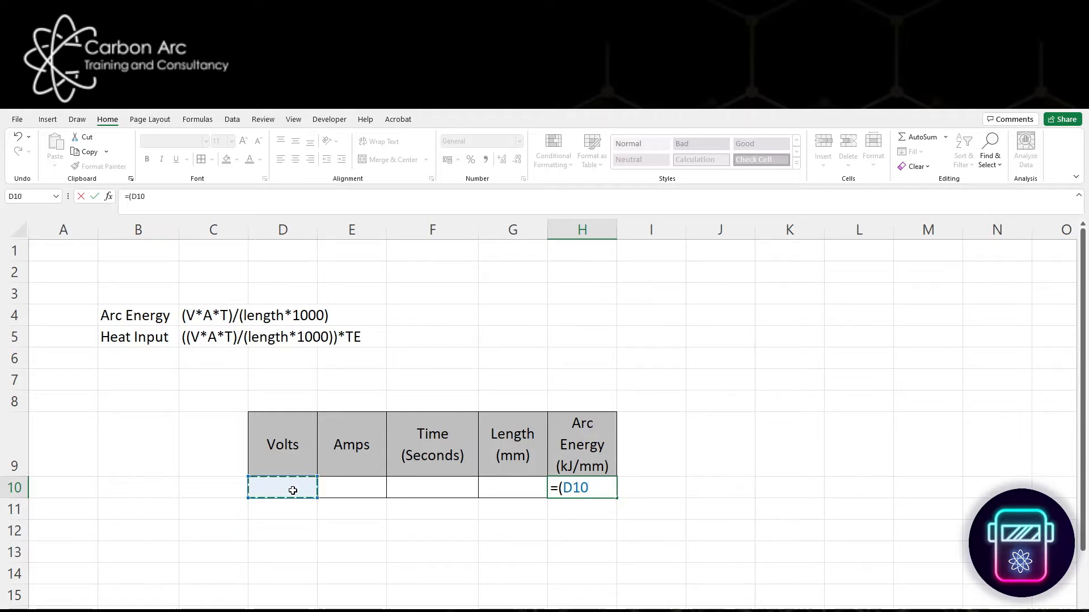
pyautogui.write('*')
pyautogui.click(324, 489)
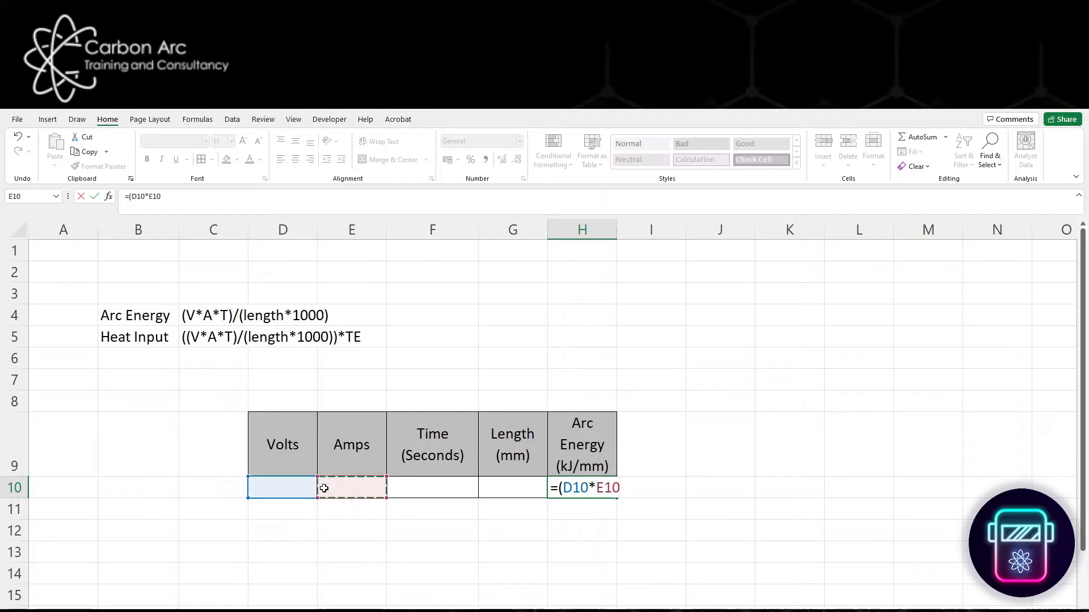
pyautogui.write('*')
pyautogui.click(409, 483)
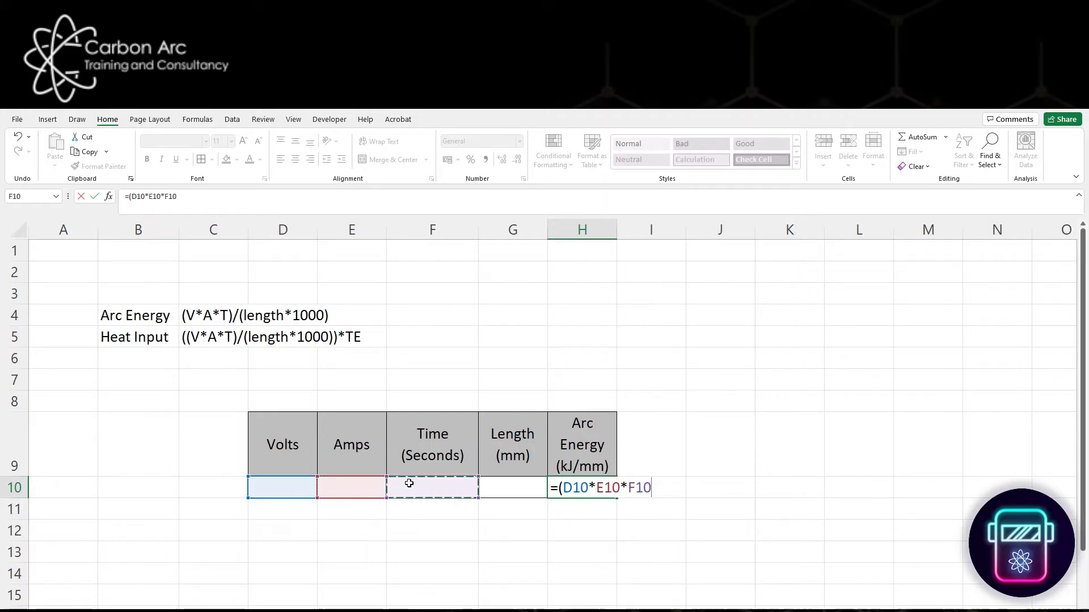
pyautogui.write(')/(')
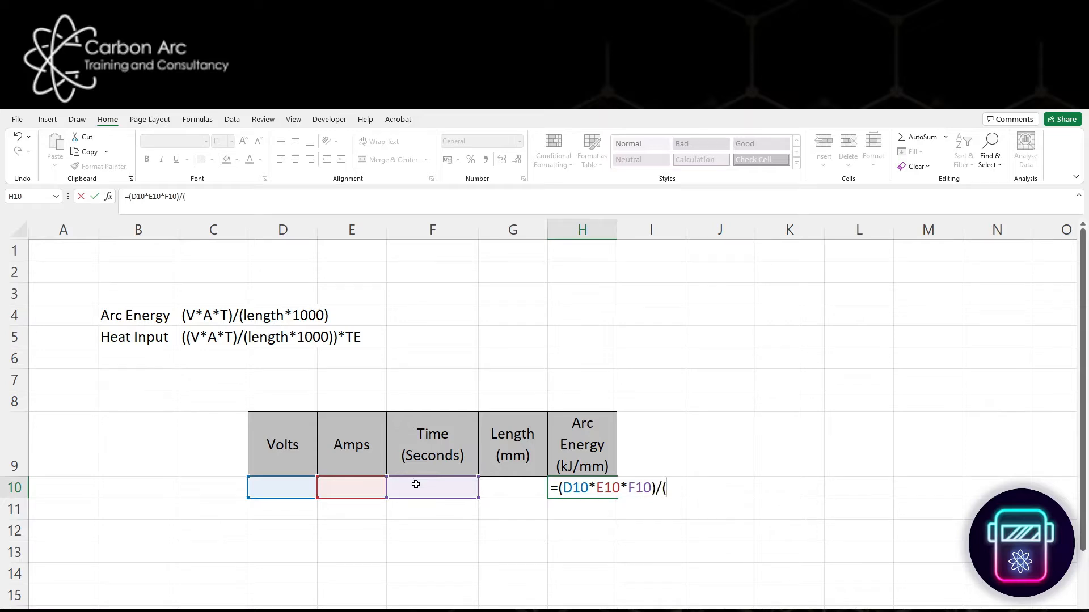
pyautogui.click(497, 493)
pyautogui.write('*10')
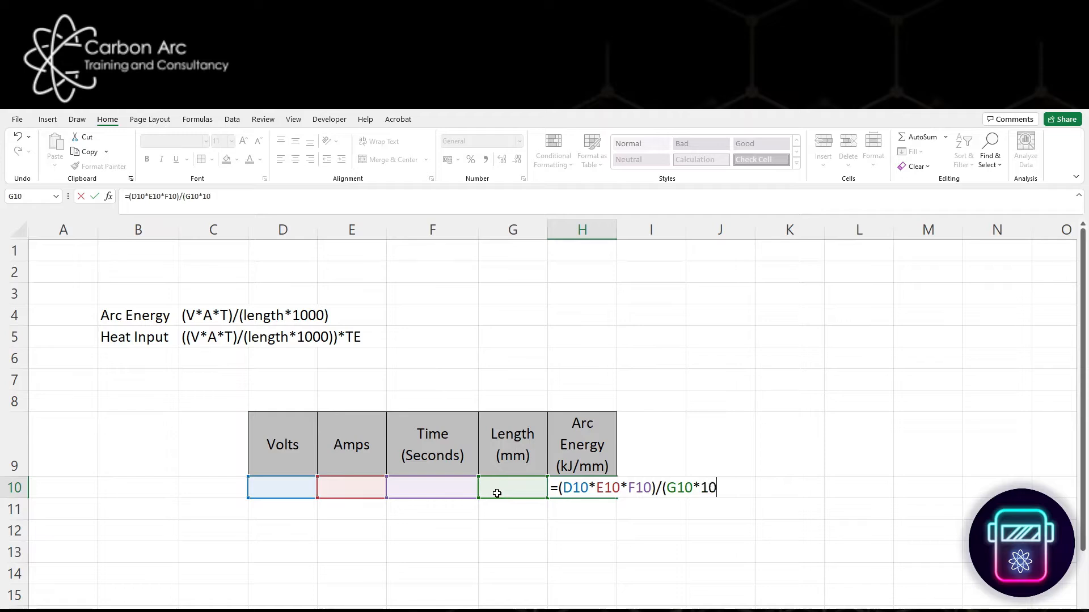
pyautogui.write('00)')
pyautogui.press('Return')
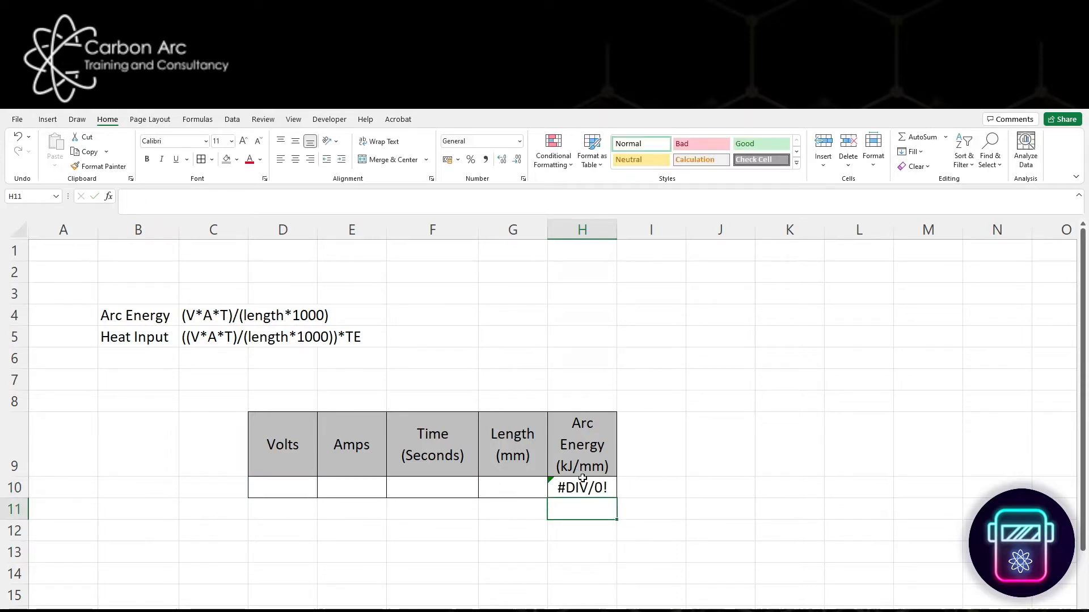
# - Enter the sample values 12 volts, 140 amps, 45 seconds and 40 mm length in cells D10:G10
pyautogui.moveTo(307, 488); pyautogui.dragTo(496, 492)
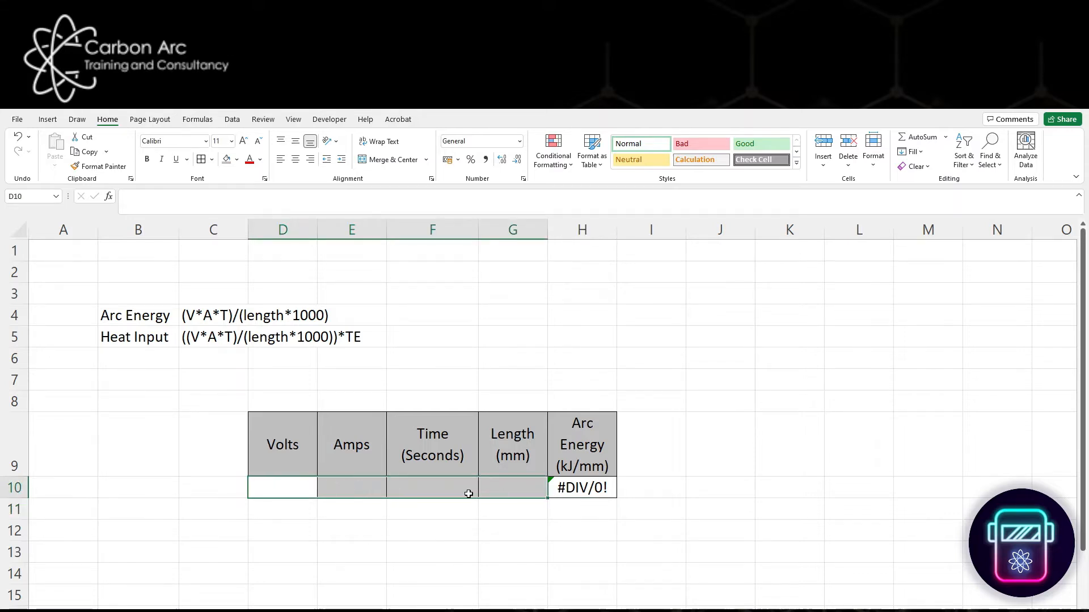
pyautogui.click(483, 533)
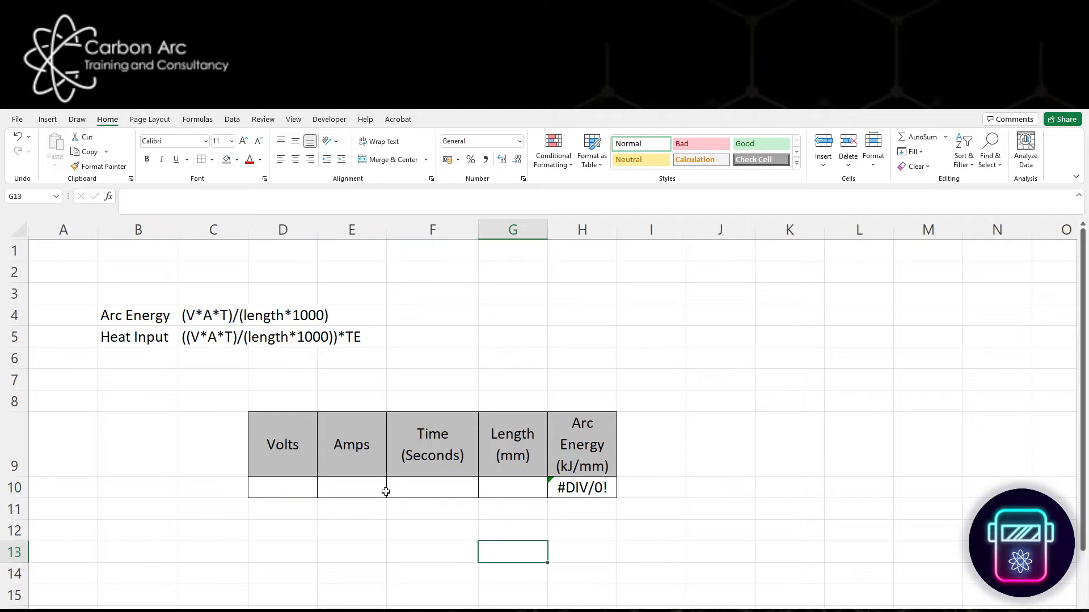
pyautogui.click(292, 483)
pyautogui.write('12')
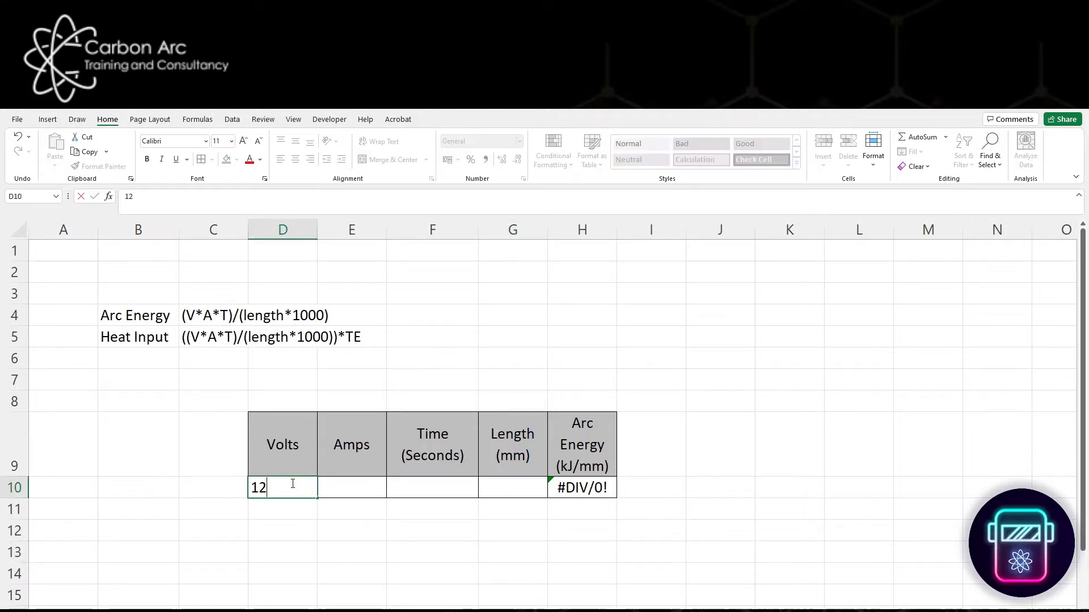
pyautogui.press('Tab')
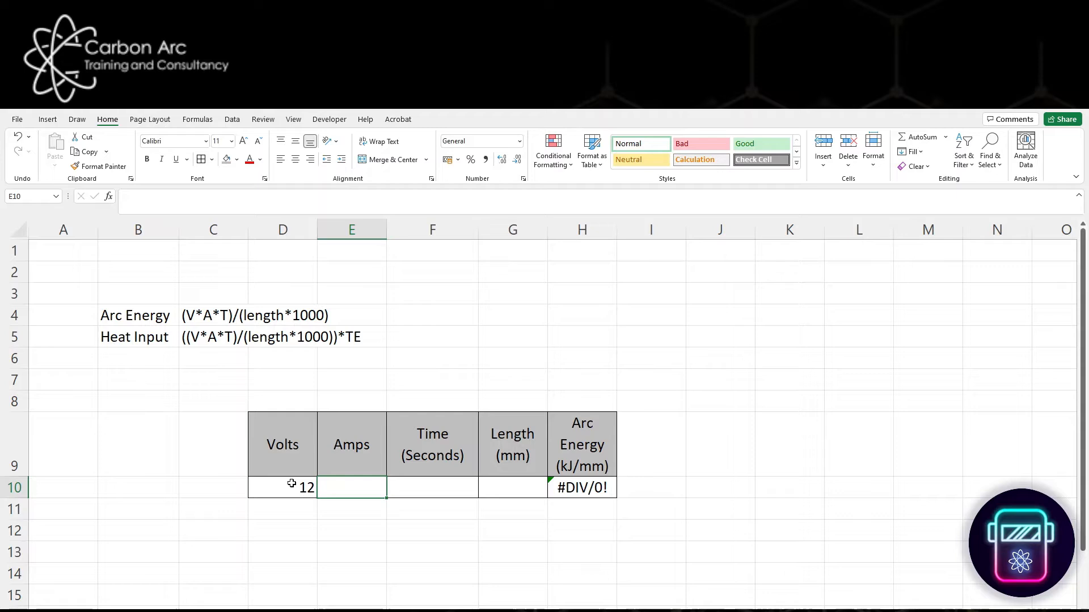
pyautogui.write('140')
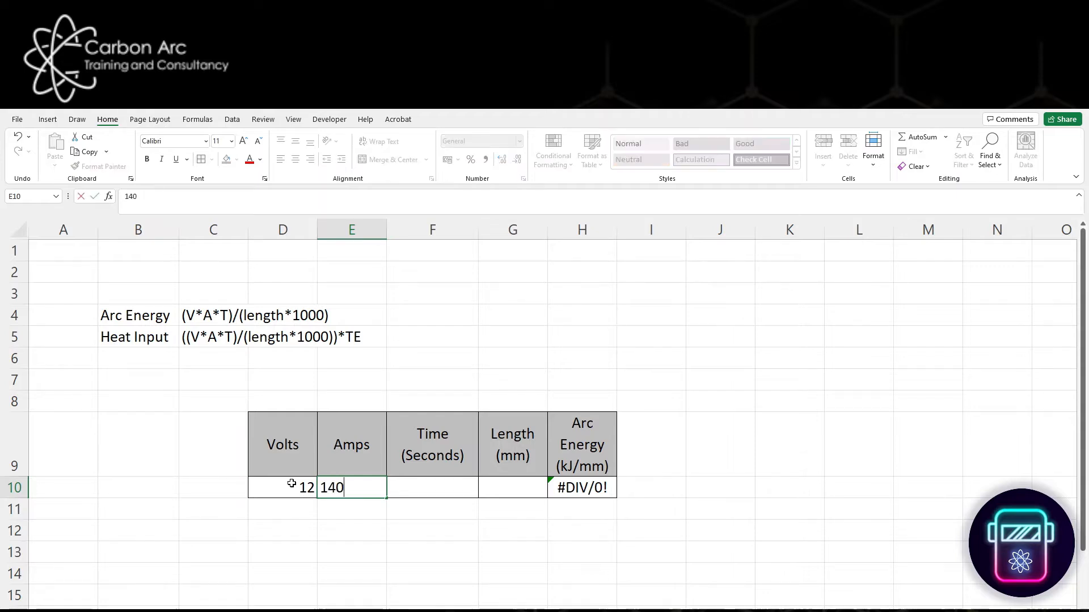
pyautogui.press('Tab')
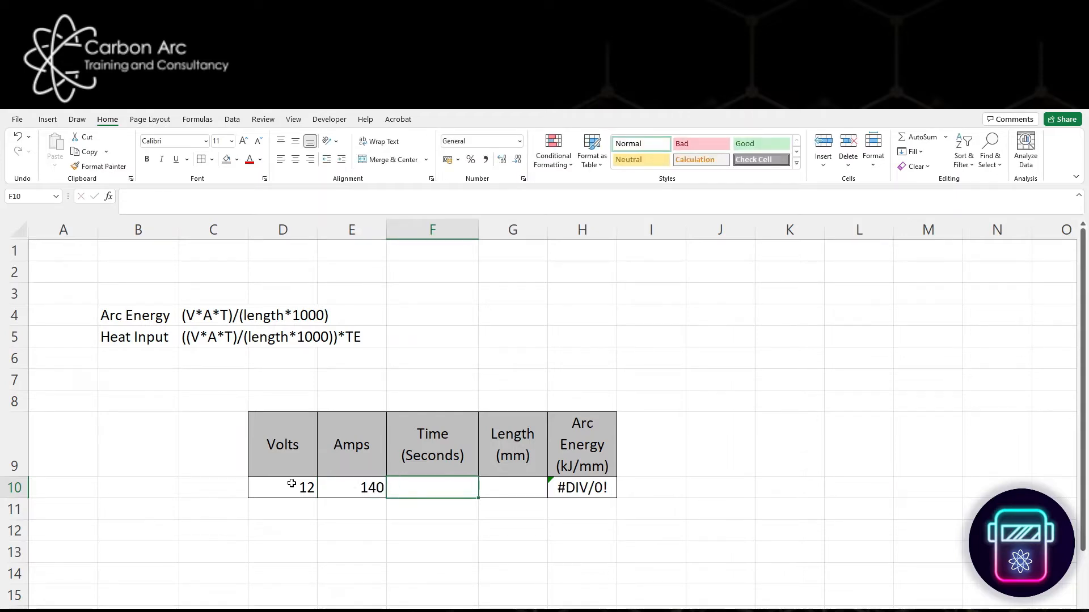
pyautogui.write('45')
pyautogui.press('Tab')
pyautogui.write('40')
pyautogui.press('Tab')
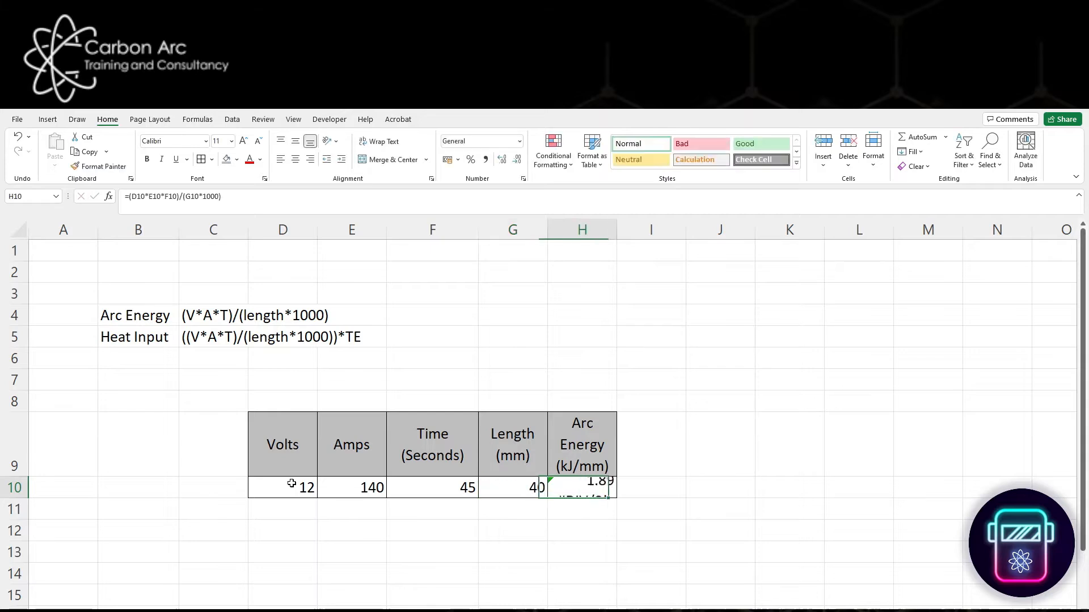
pyautogui.click(867, 530)
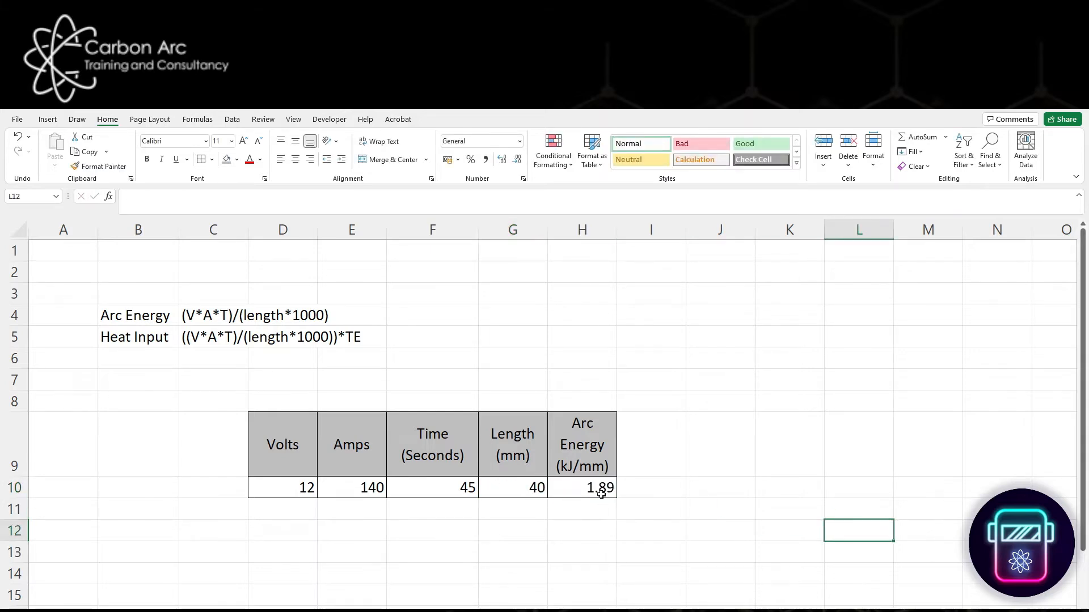
# - Center the values in D10:H10 horizontally
pyautogui.moveTo(600, 489); pyautogui.dragTo(315, 491)
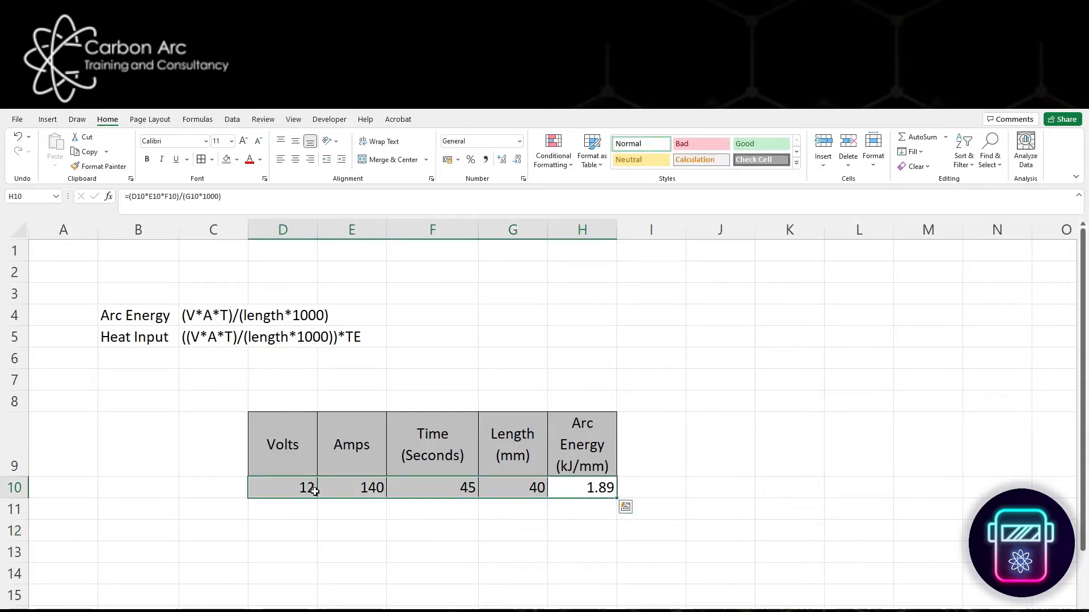
pyautogui.click(295, 159)
pyautogui.click(575, 509)
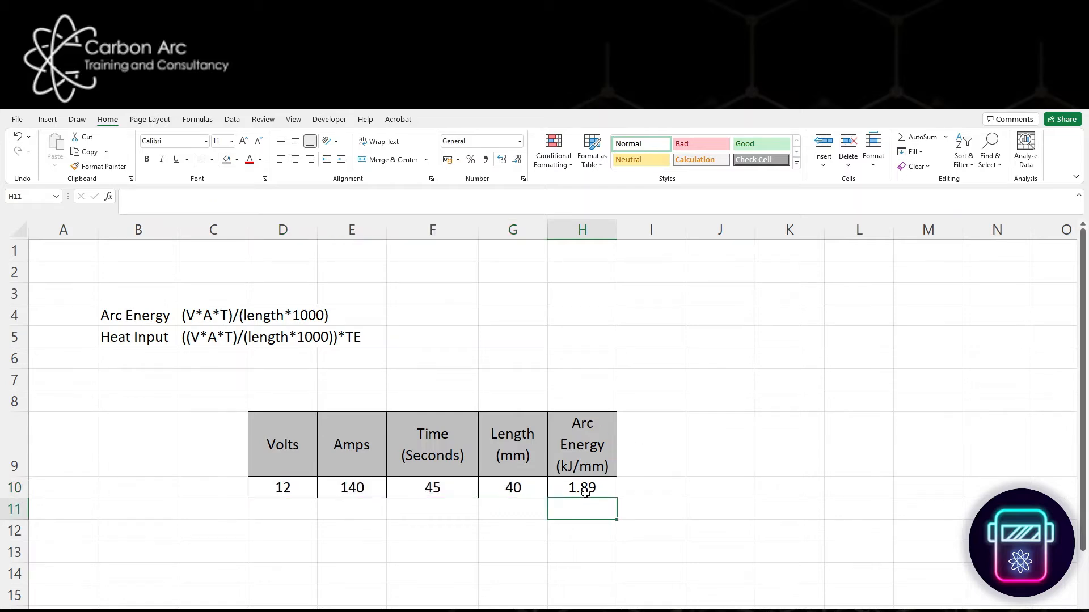
pyautogui.click(750, 533)
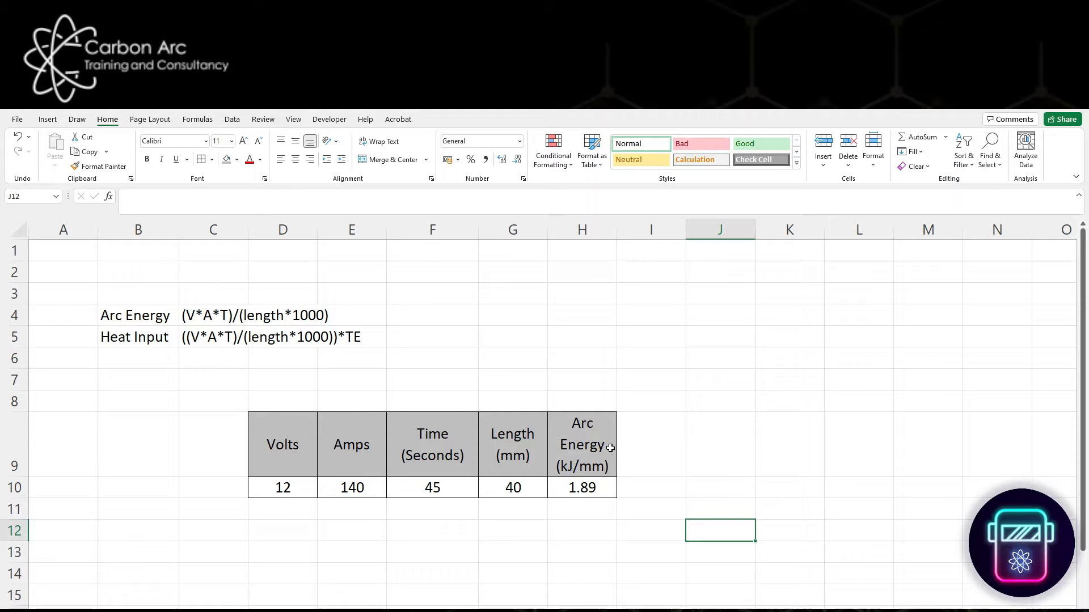
# - Enter the column heading "Heat Input (kJ/mm)" in cell J9, leaving column I empty
pyautogui.moveTo(580, 461); pyautogui.dragTo(584, 488)
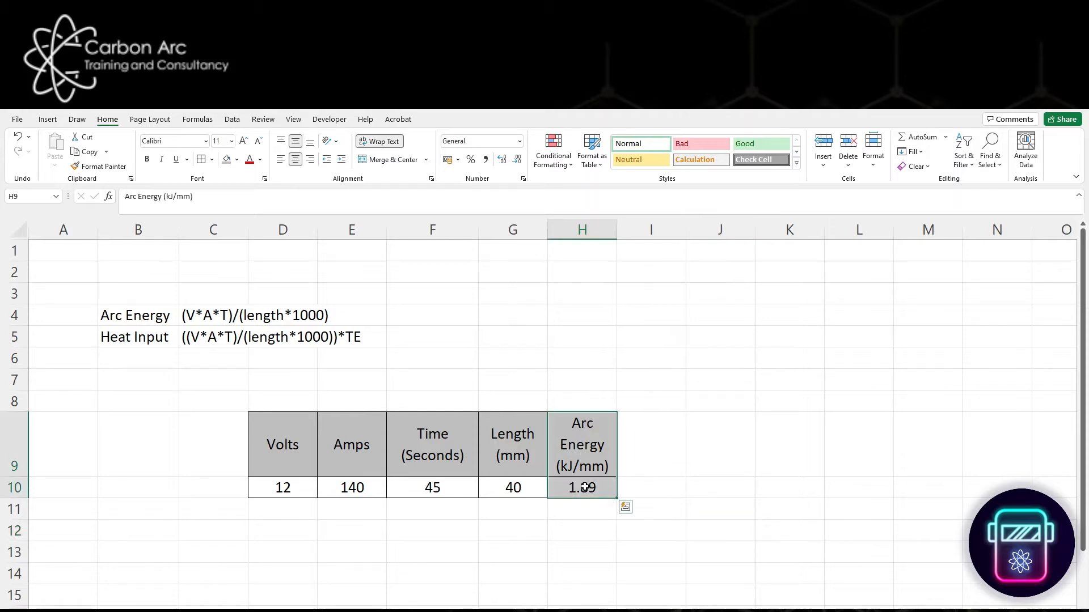
pyautogui.click(666, 442)
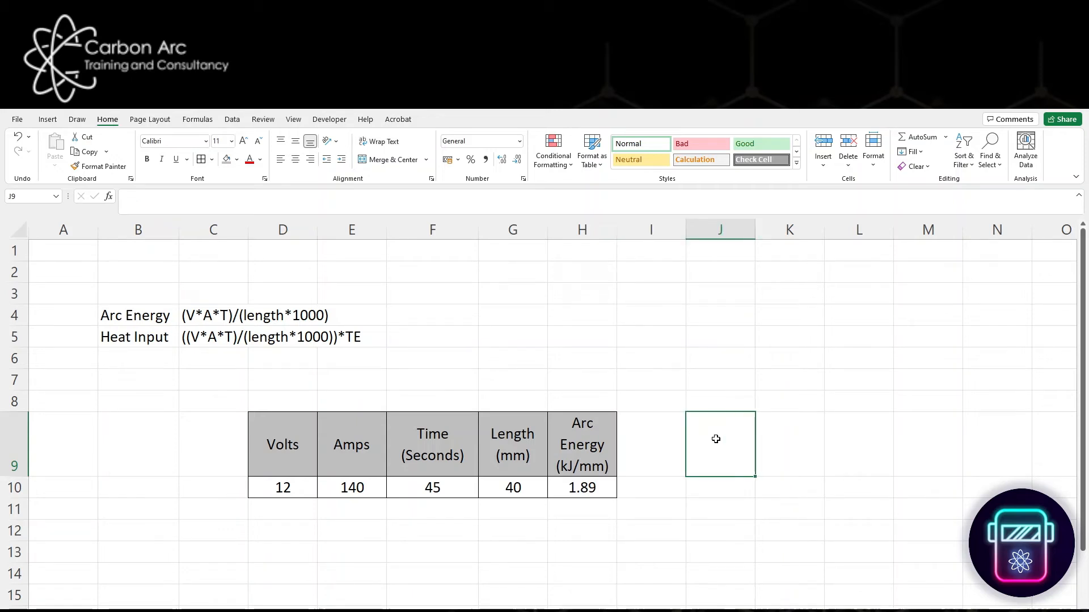
pyautogui.write('Heat Input (k')
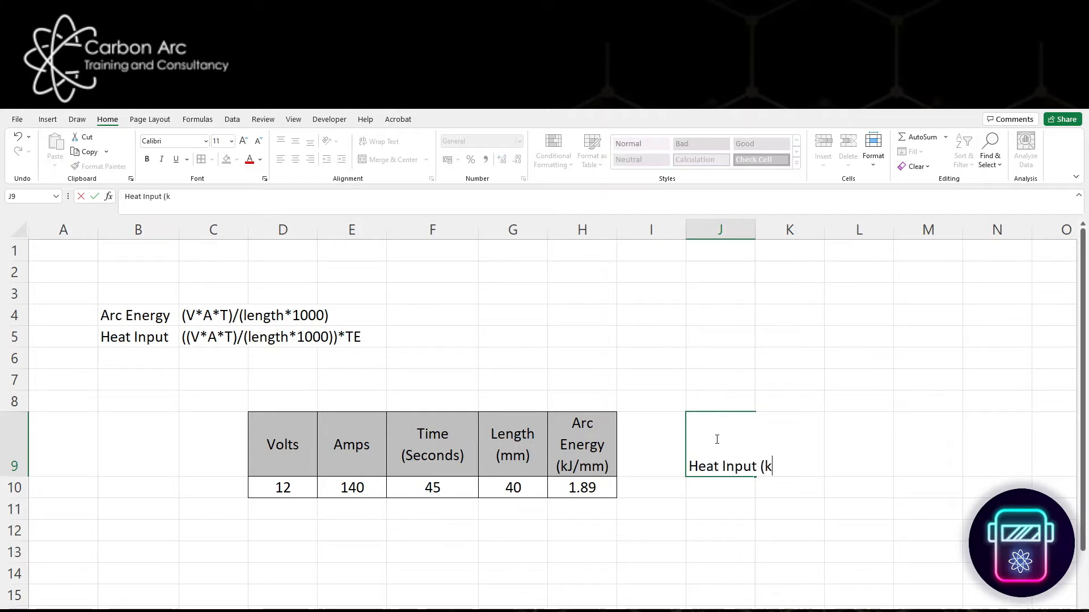
pyautogui.write('J/mm')
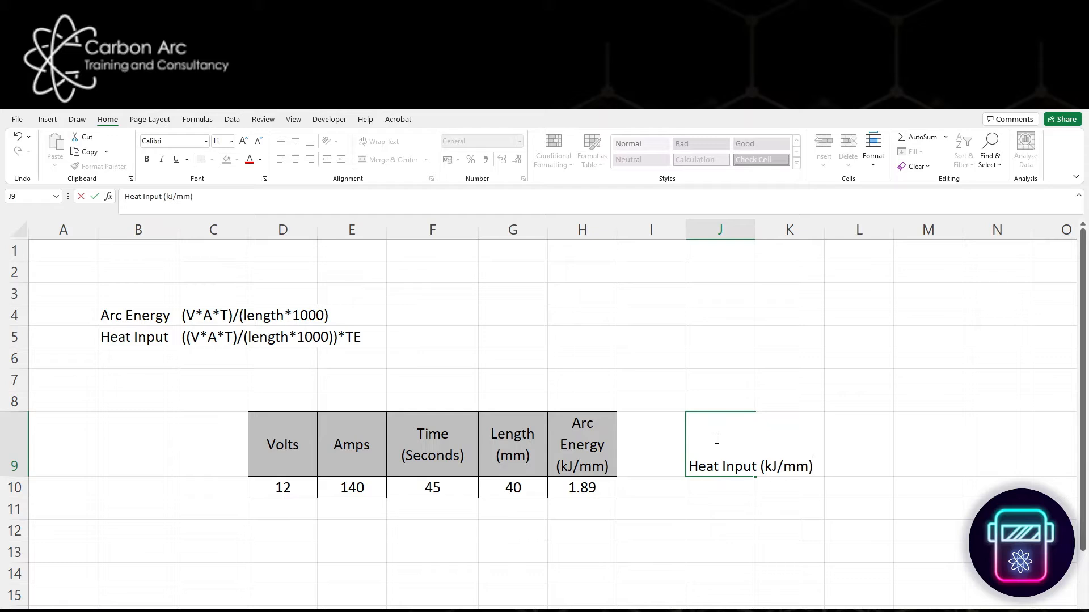
pyautogui.press('Return')
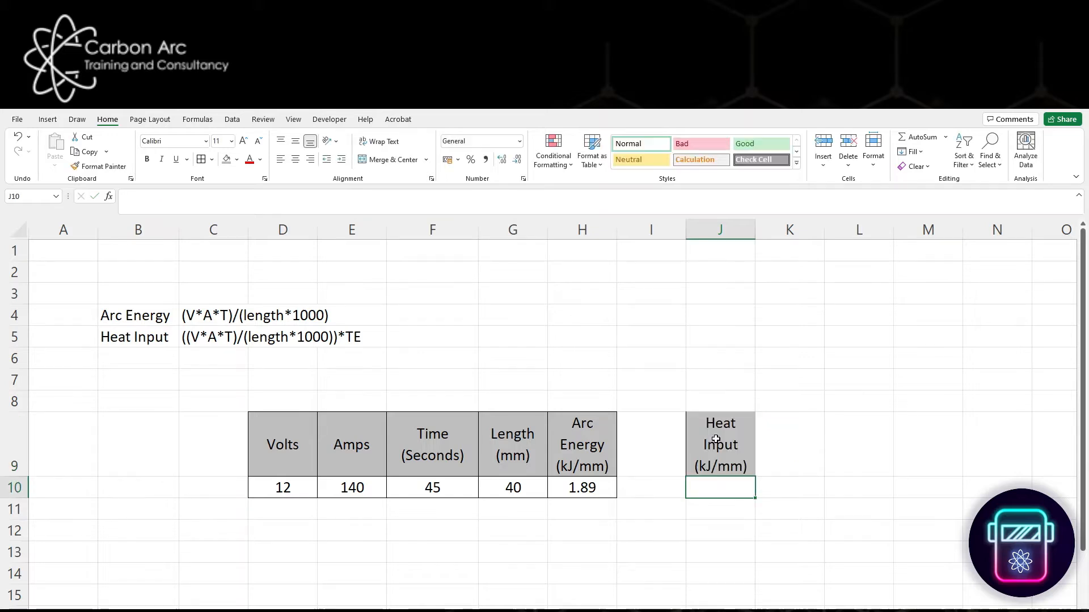
# - Apply all borders to the Heat Input heading and the cell below it, J9:J10
pyautogui.moveTo(718, 460); pyautogui.dragTo(717, 483)
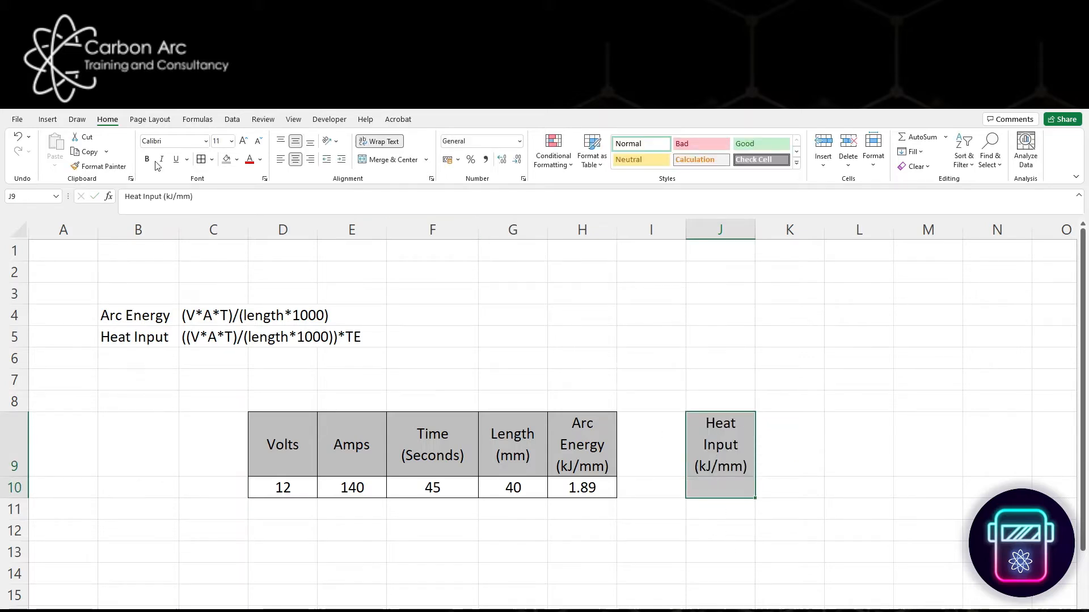
pyautogui.click(201, 160)
pyautogui.click(592, 491)
pyautogui.moveTo(590, 453); pyautogui.dragTo(592, 477)
pyautogui.click(725, 448)
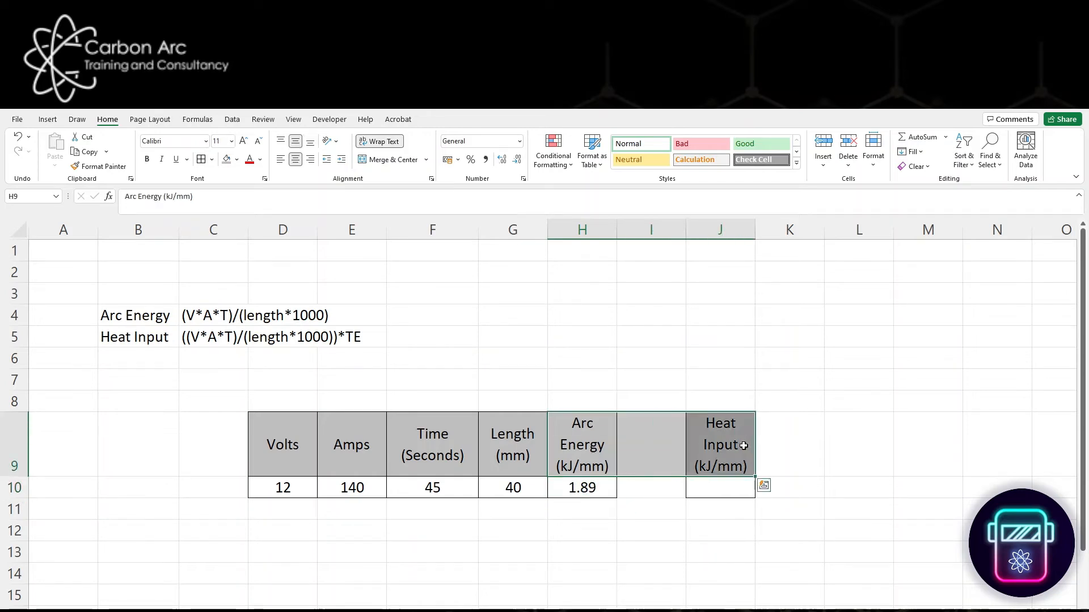
# - Enter the column heading "TE" in cell I9 between Arc Energy and Heat Input
pyautogui.click(646, 446)
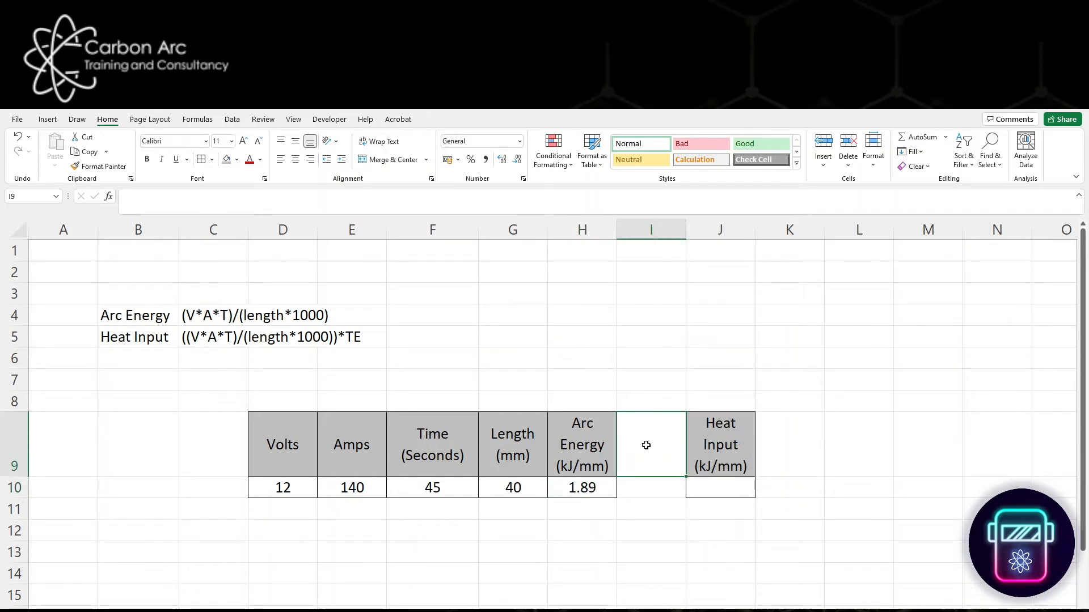
pyautogui.write('TE')
pyautogui.press('Return')
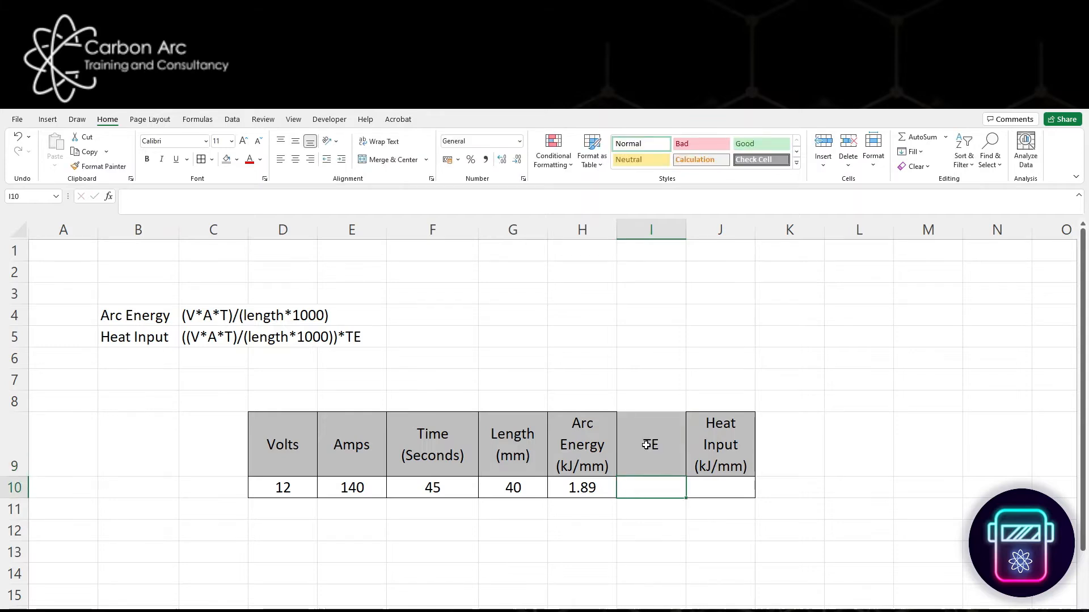
# - Apply all borders to the TE heading and the cell below it, I9:I10
pyautogui.moveTo(648, 445); pyautogui.dragTo(650, 489)
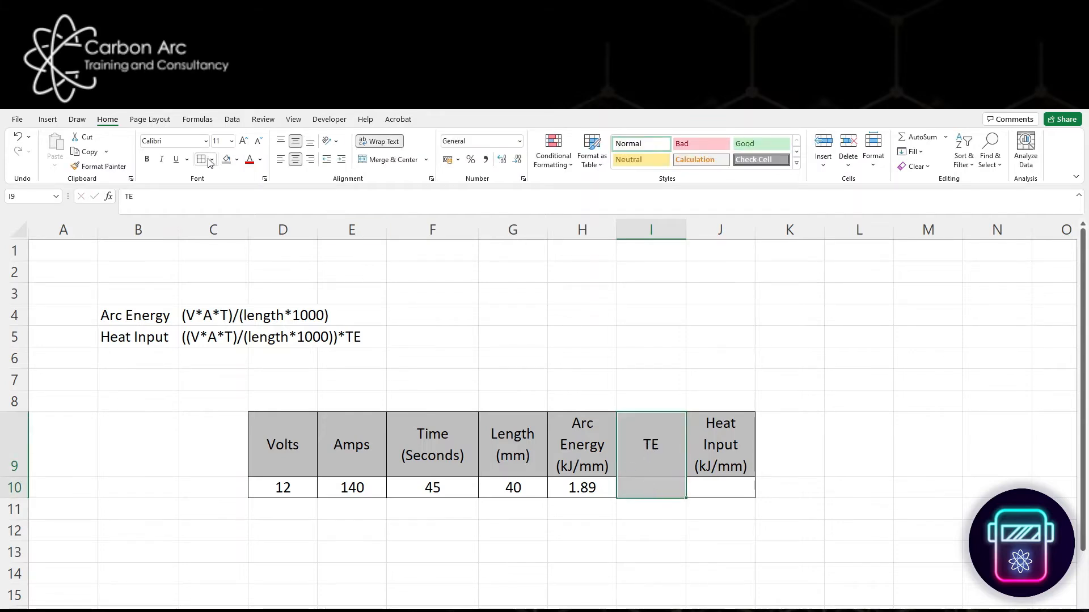
pyautogui.click(471, 530)
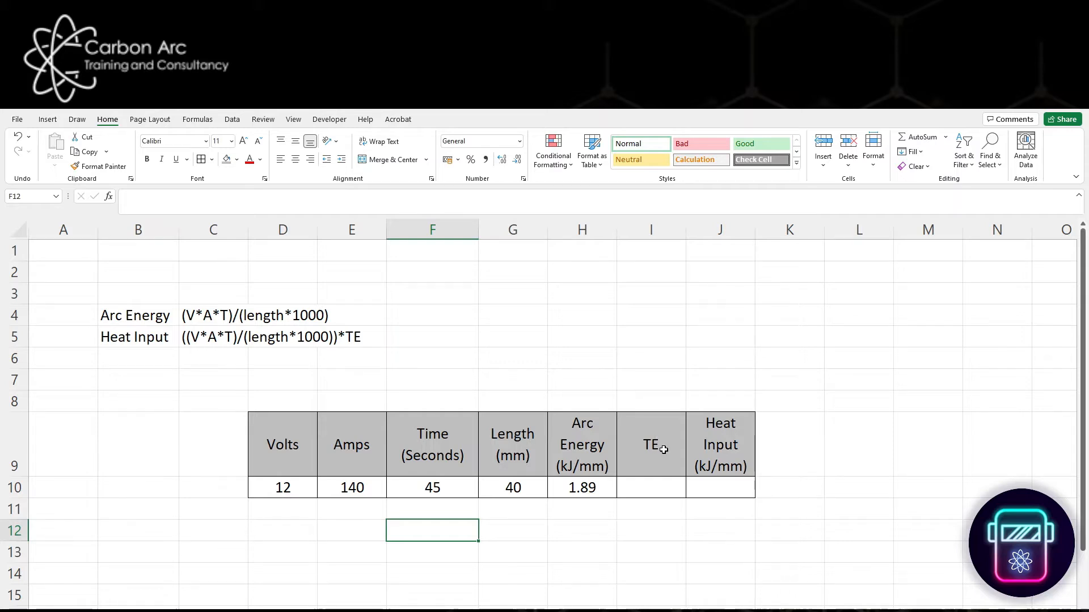
# - Enter the column heading "Process" in cell C9, before the Volts column
pyautogui.click(232, 449)
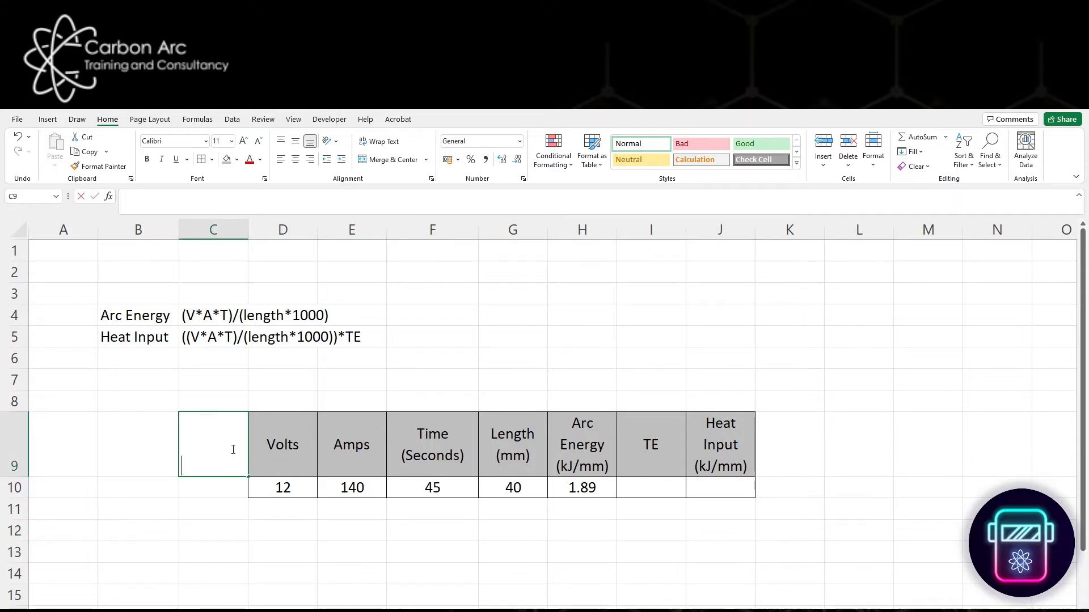
pyautogui.write('Process')
pyautogui.press('Return')
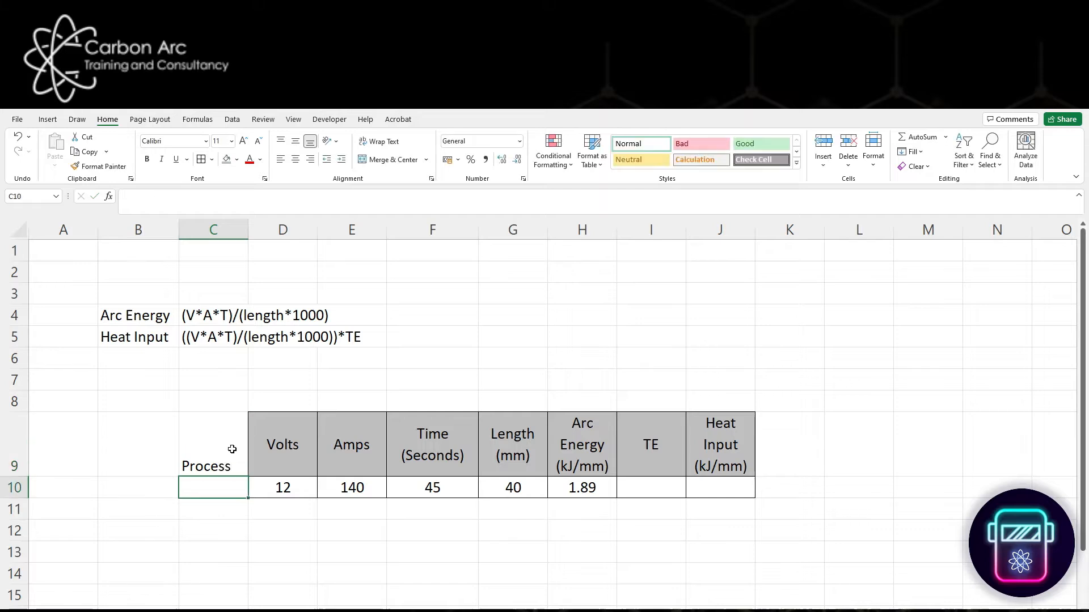
# - Copy the formatting of the Volts cells D9:D10 onto the Process cells C9:C10
pyautogui.click(284, 489)
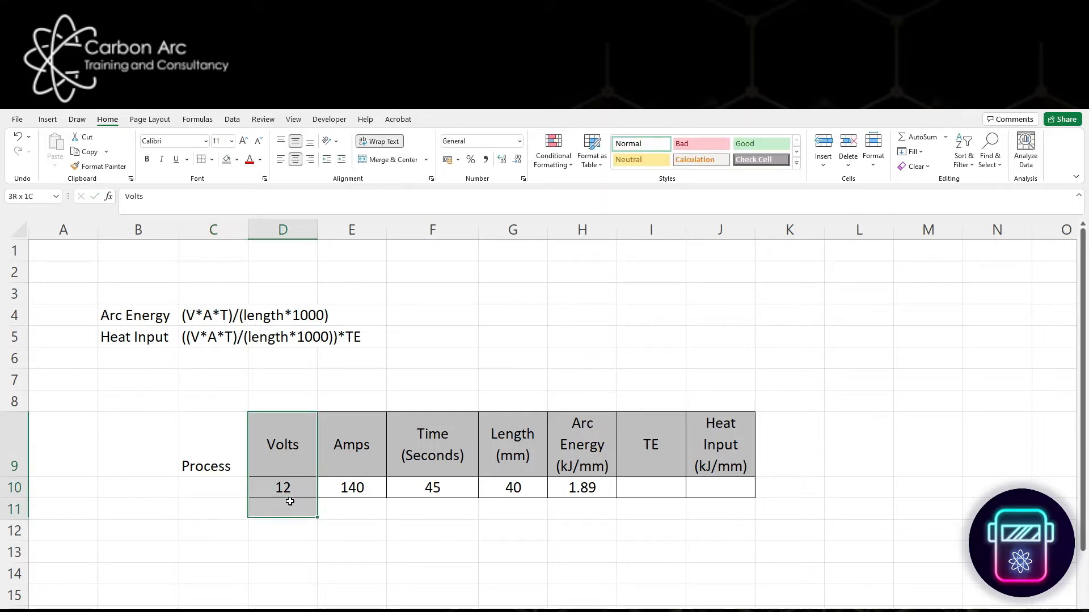
pyautogui.moveTo(291, 442); pyautogui.dragTo(283, 486)
pyautogui.click(99, 166)
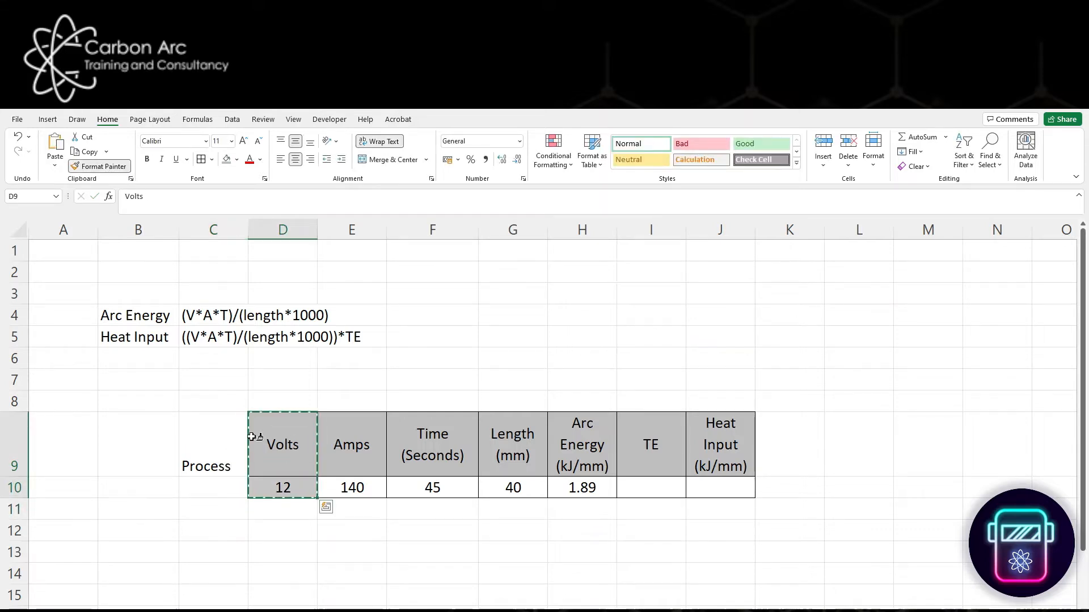
pyautogui.moveTo(213, 448); pyautogui.dragTo(229, 497)
pyautogui.click(274, 556)
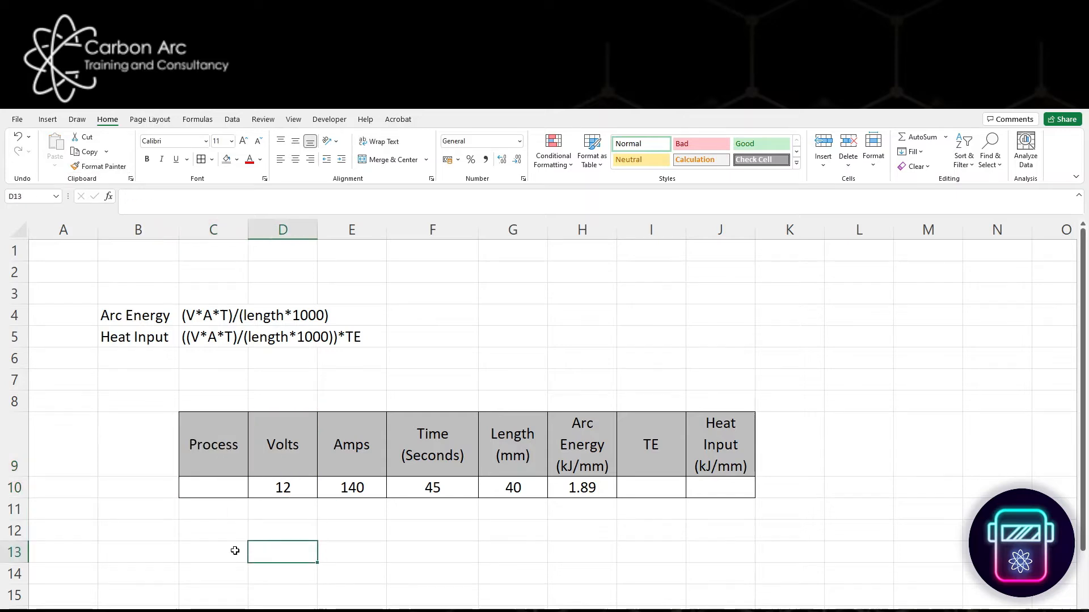
# - Fill in row 10 with "TIG" as the process in C10 and 0.6 as the TE in I10
pyautogui.click(220, 490)
pyautogui.write('TIG')
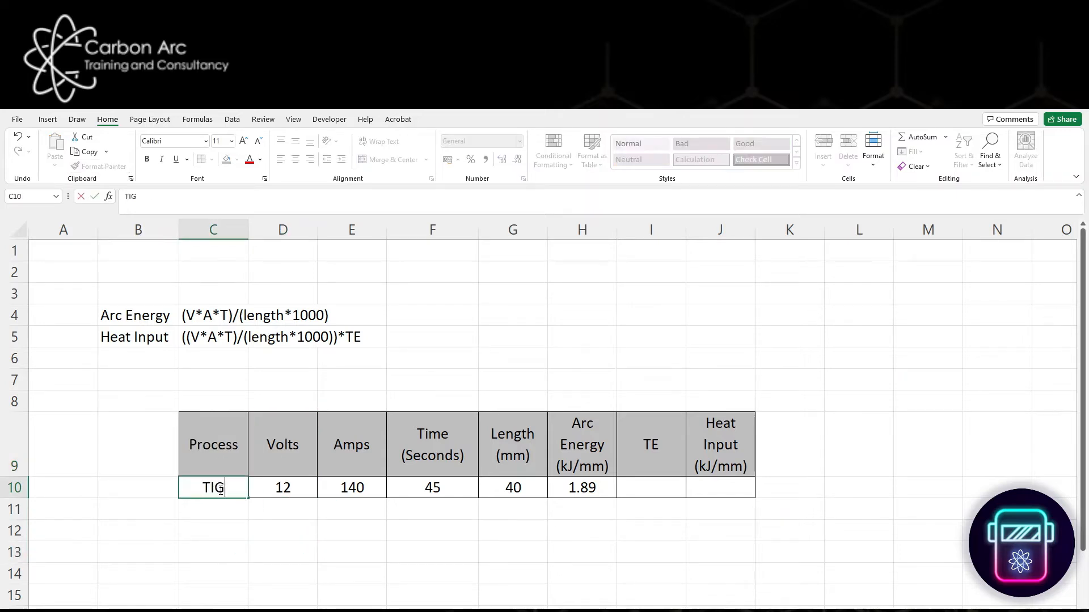
pyautogui.press('Return')
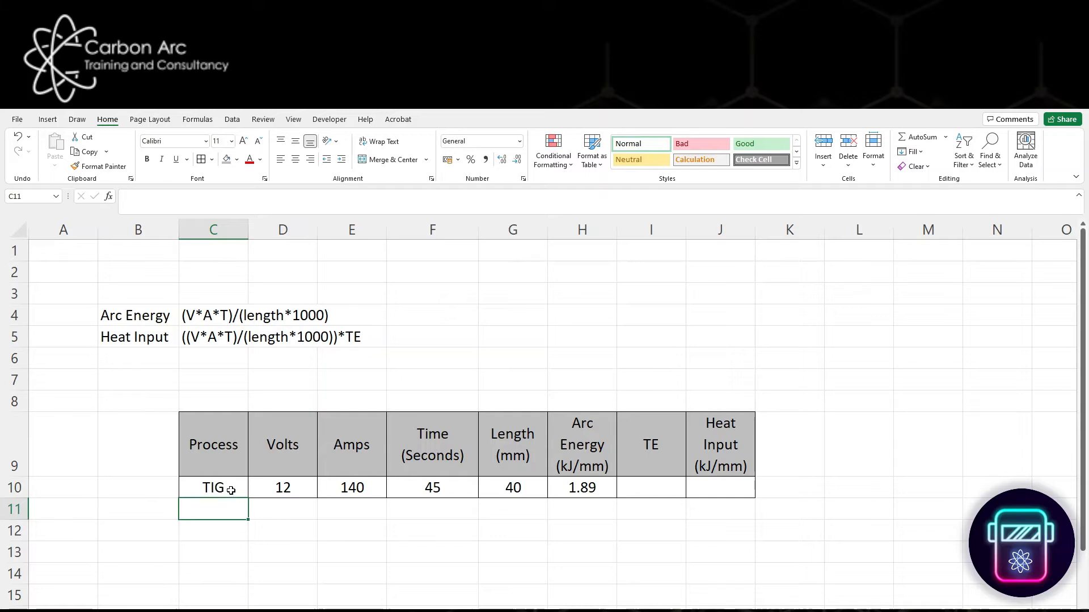
pyautogui.click(231, 490)
pyautogui.click(676, 488)
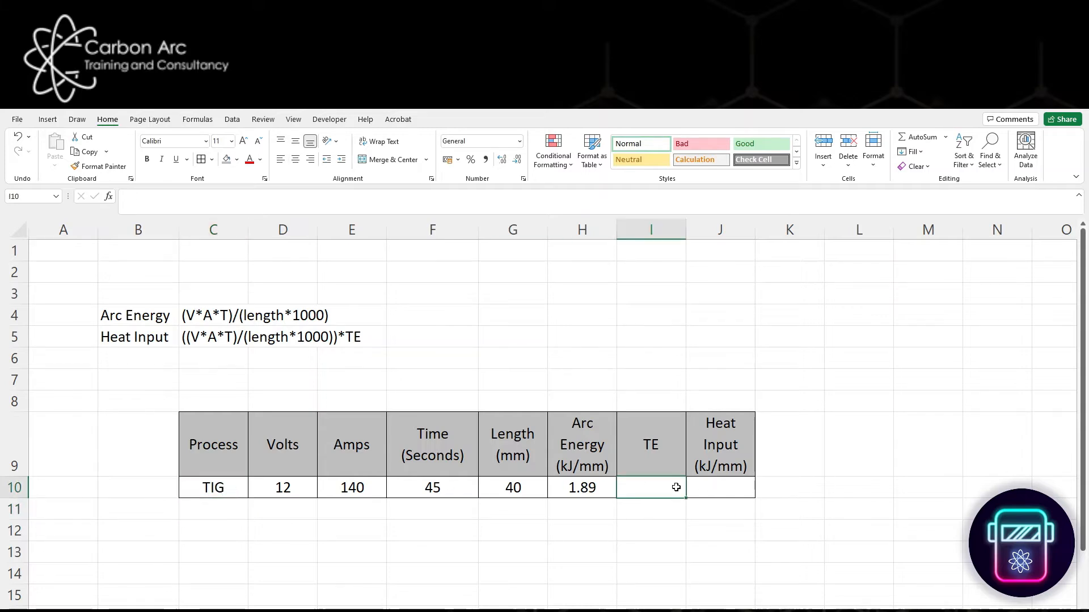
pyautogui.write('0.6')
pyautogui.press('Return')
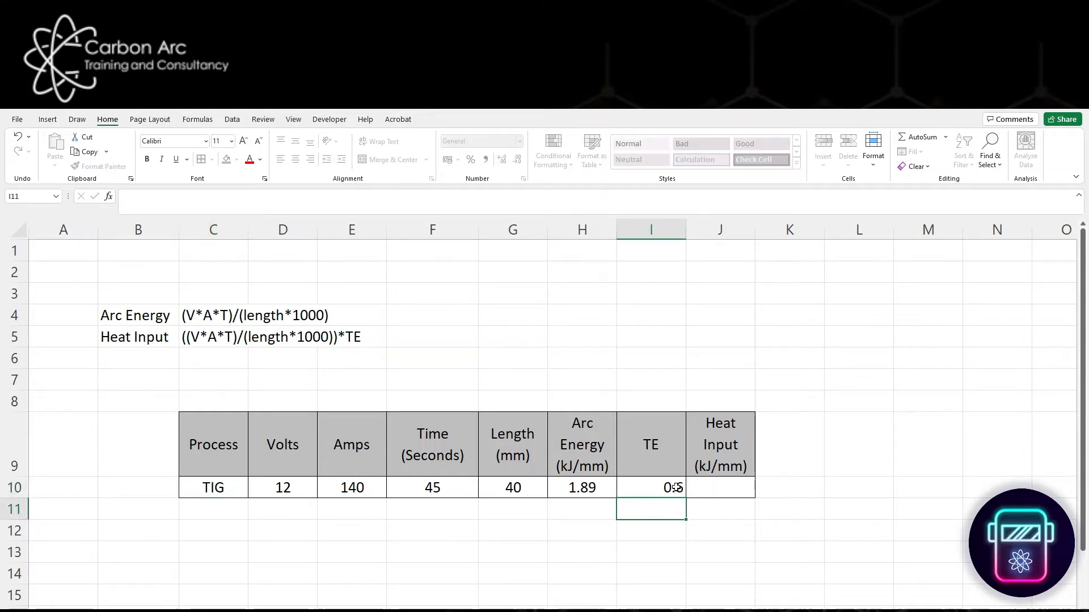
# - Center the contents of the whole table row C10:J10 horizontally
pyautogui.click(672, 487)
pyautogui.moveTo(704, 488); pyautogui.dragTo(213, 488)
pyautogui.click(295, 159)
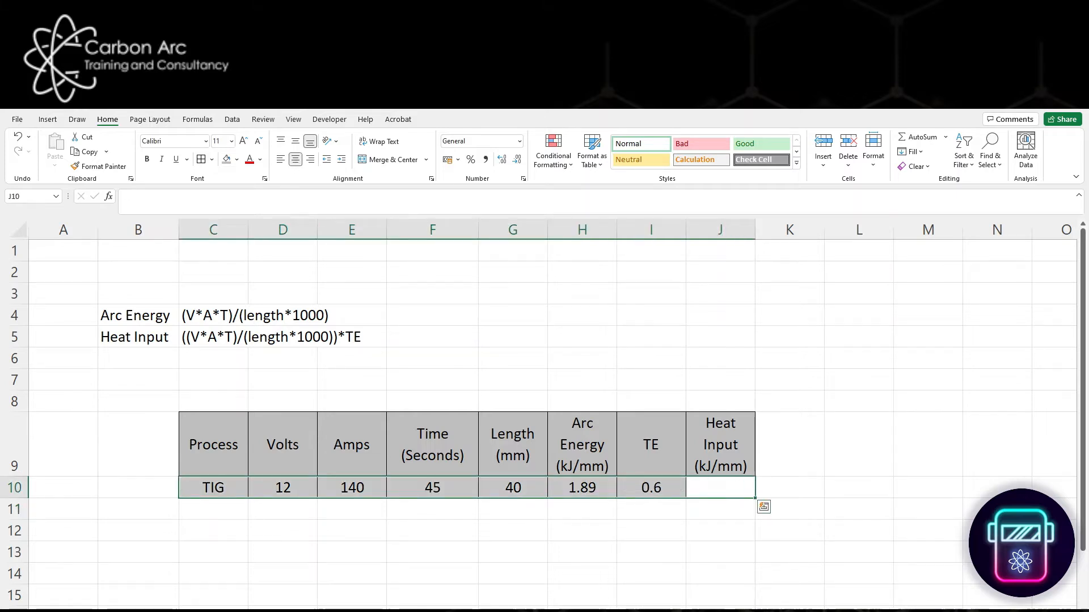
pyautogui.click(667, 514)
# - Enter the heat input formula =H10*I10 in cell J10, multiplying arc energy by TE
pyautogui.click(692, 492)
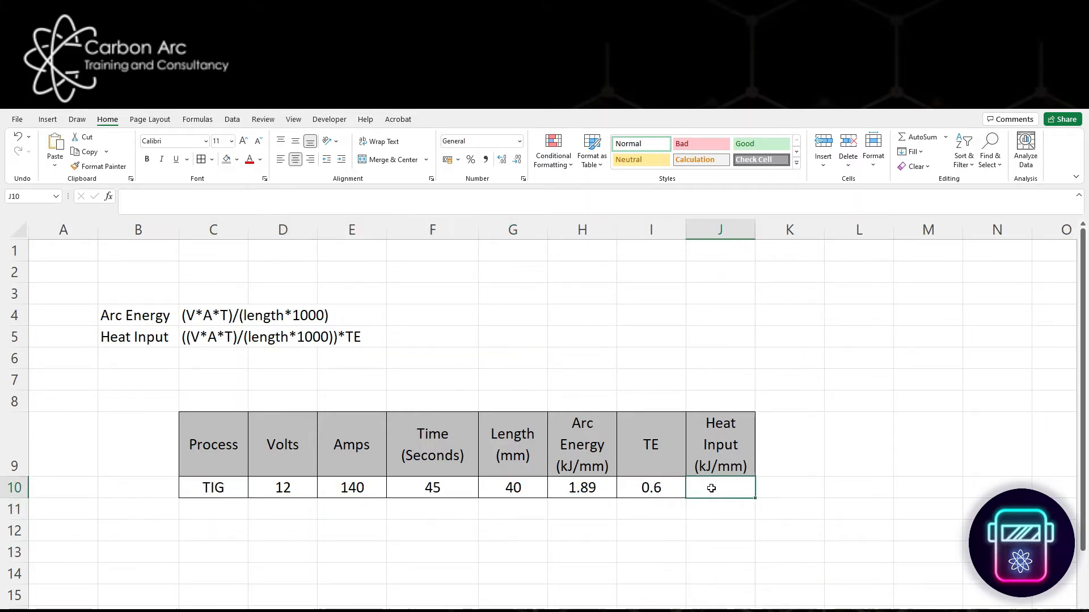
pyautogui.write('=')
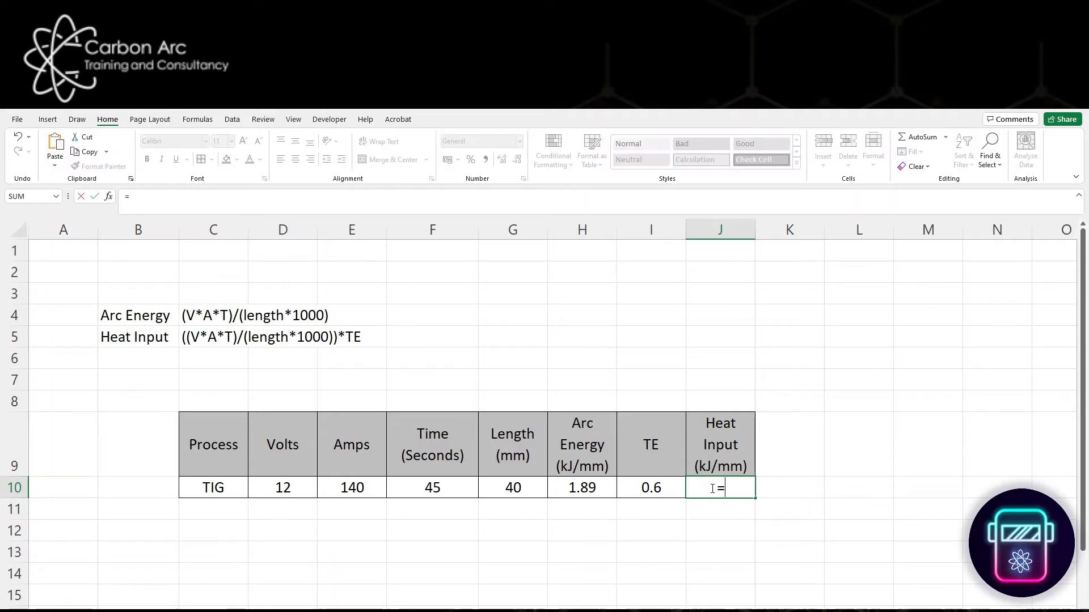
pyautogui.press('Left')
pyautogui.press('Left')
pyautogui.write('*')
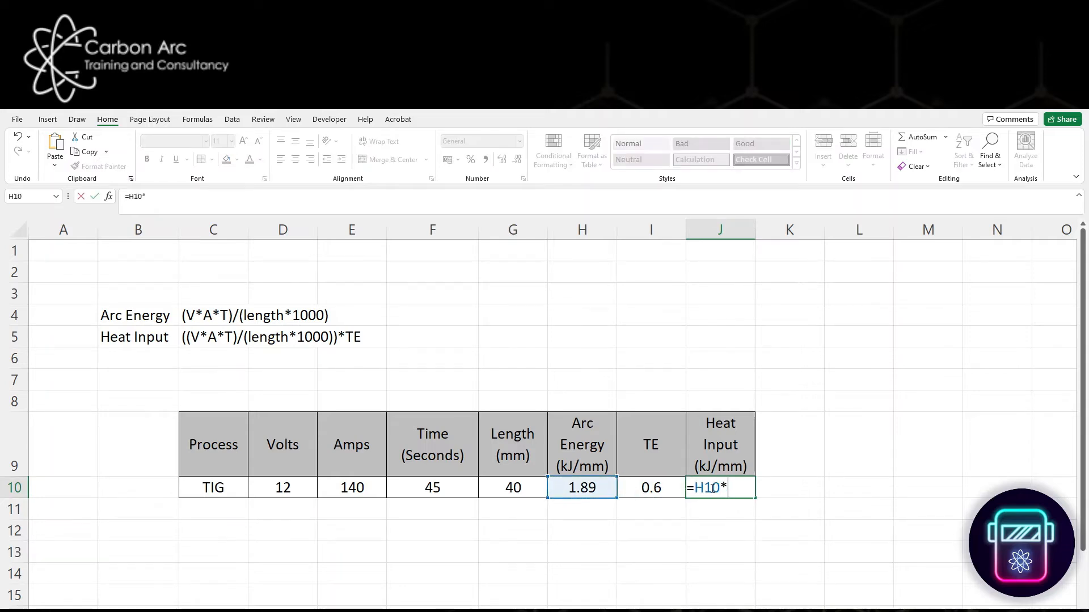
pyautogui.press('Left')
pyautogui.press('Return')
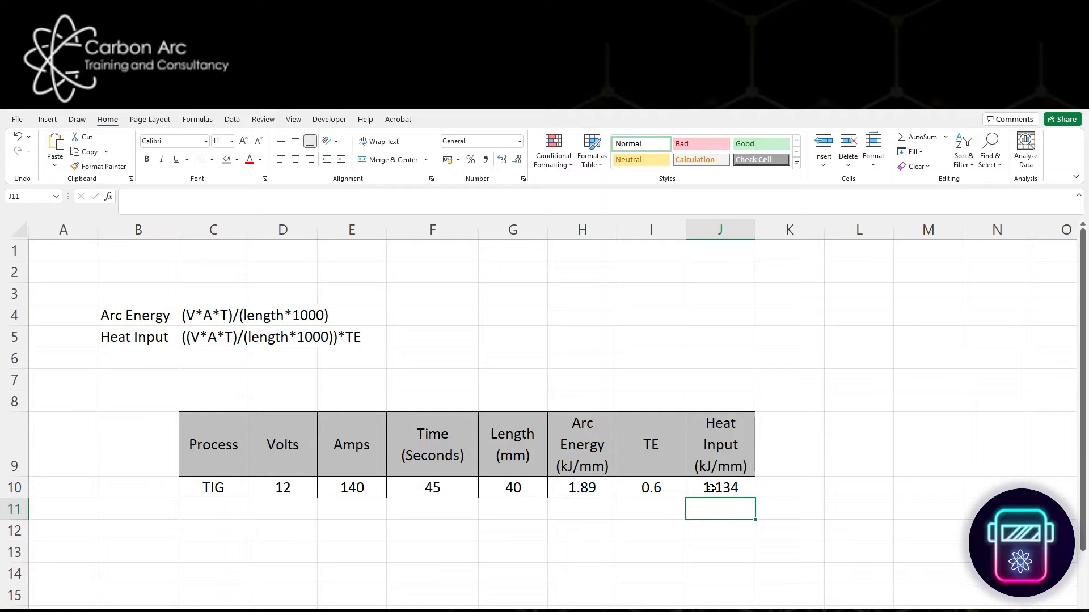
pyautogui.click(817, 548)
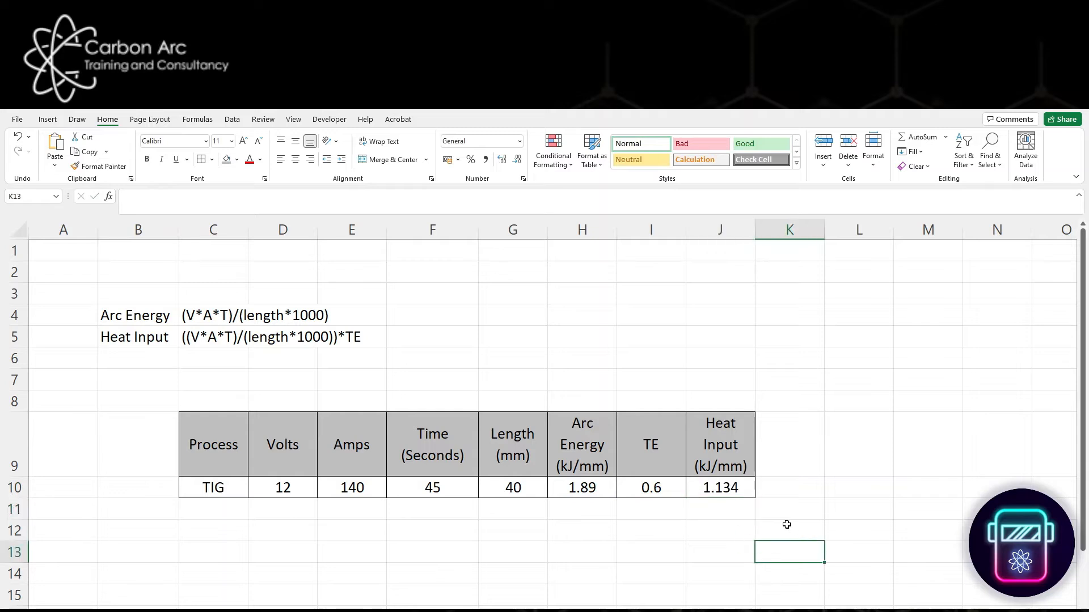
# - Format the Arc Energy and Heat Input values in H10 and J10 as numbers with two decimal places
pyautogui.click(722, 487)
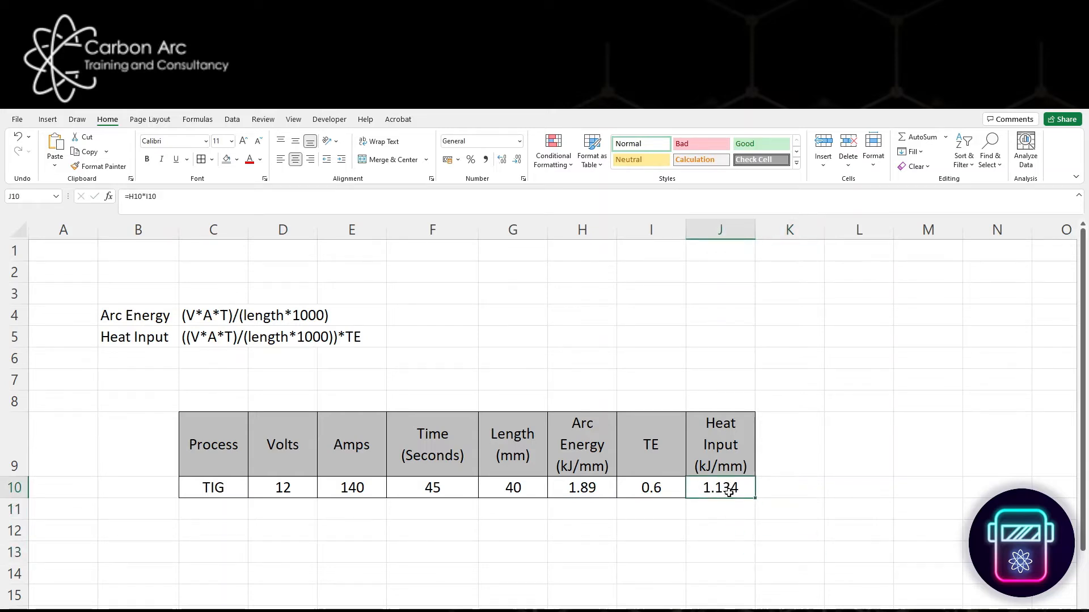
pyautogui.keyDown('ctrl'); pyautogui.click(589, 491); pyautogui.keyUp('ctrl')
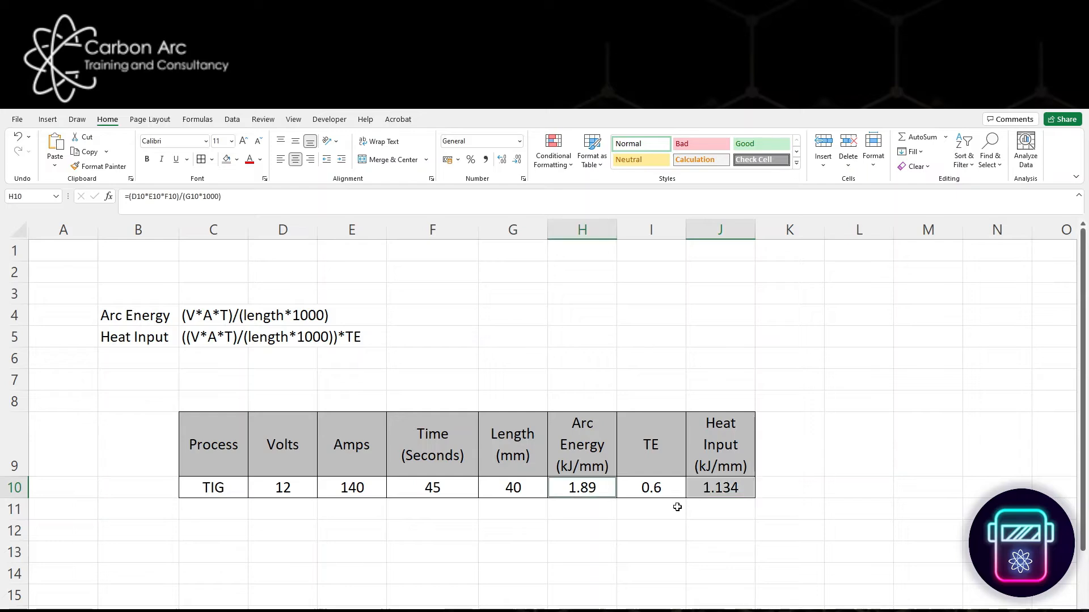
pyautogui.rightClick(719, 491)
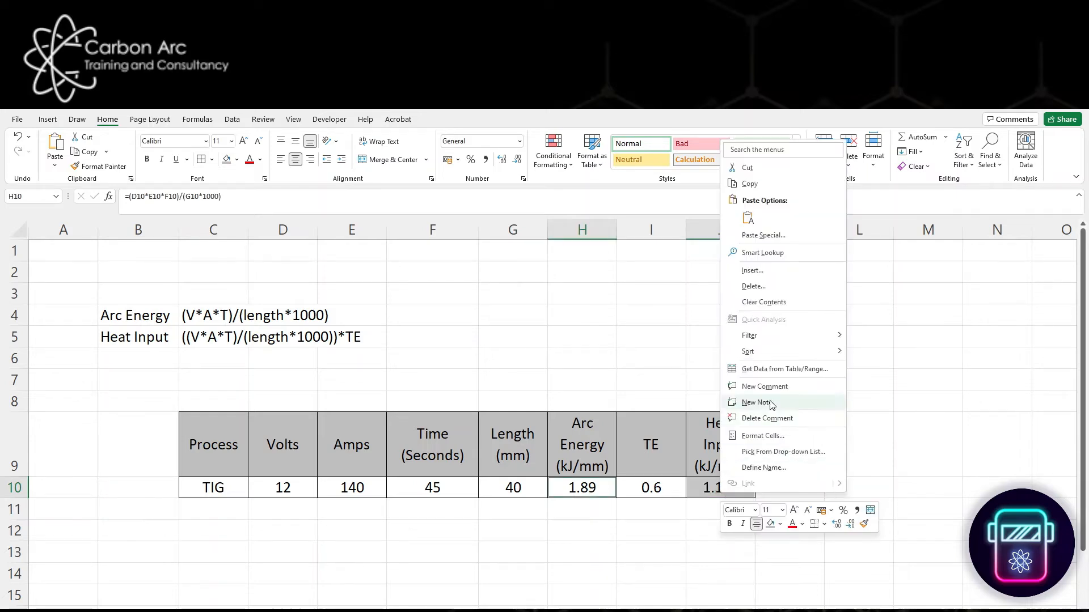
pyautogui.click(764, 435)
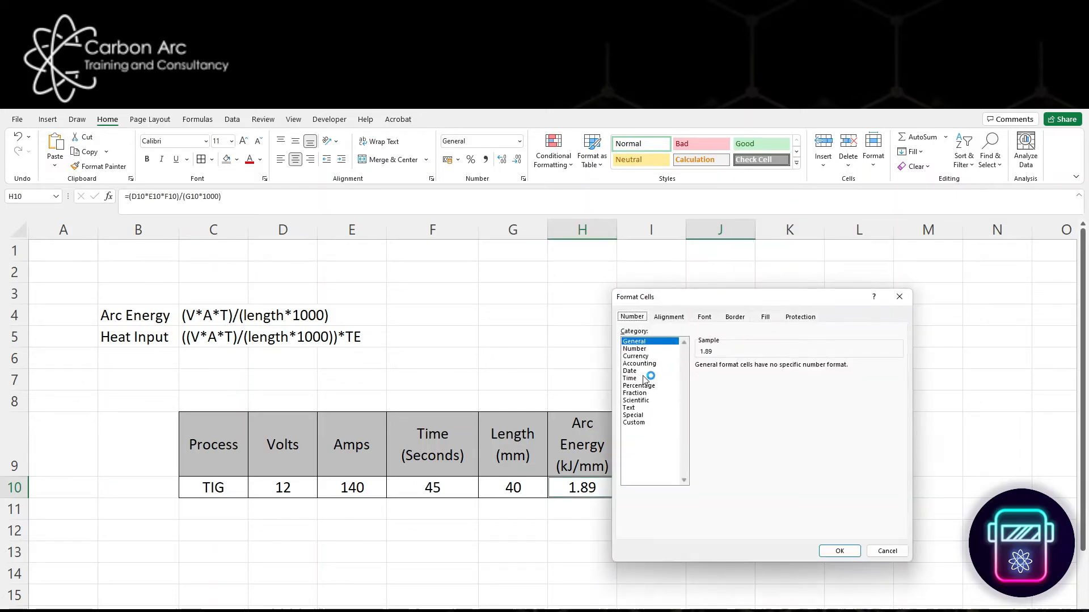
pyautogui.click(643, 349)
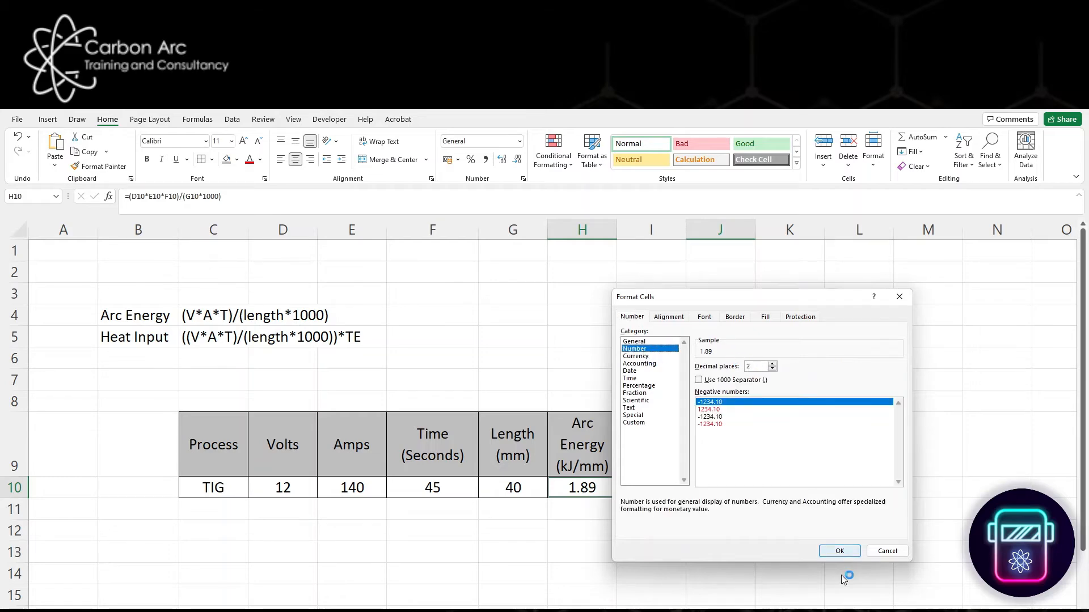
pyautogui.click(840, 551)
pyautogui.click(807, 568)
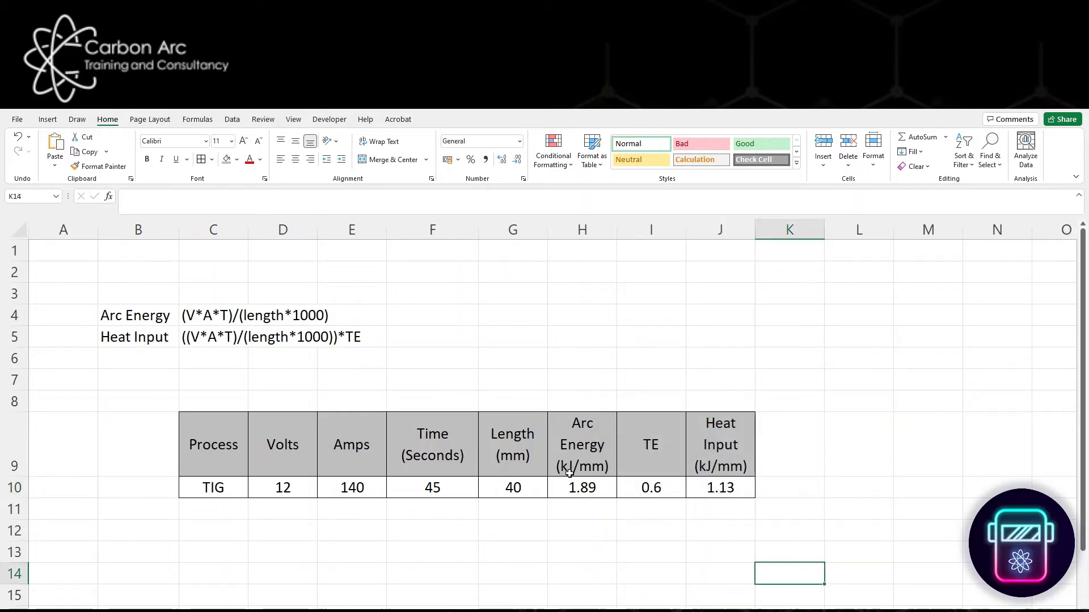
# - Examine the Arc Energy, Heat Input, Process and TE cells in the completed table row
pyautogui.click(701, 514)
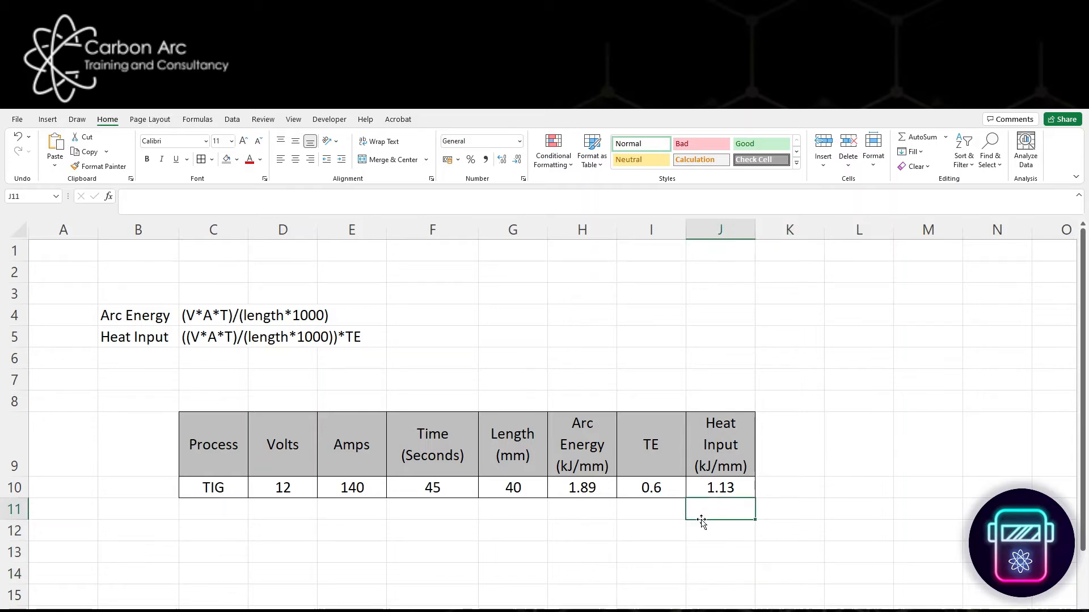
pyautogui.click(717, 490)
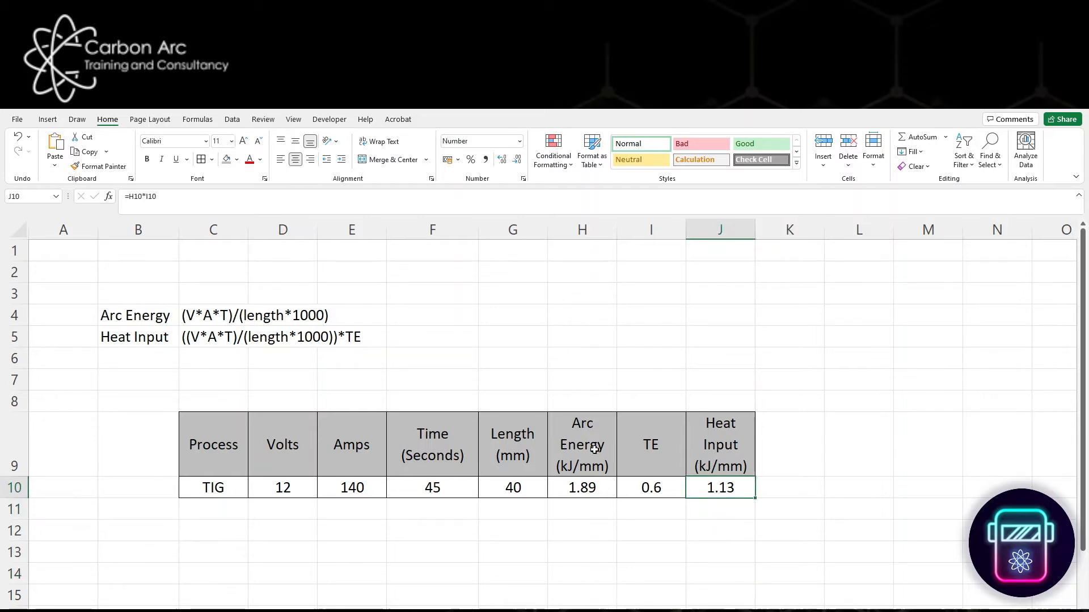
pyautogui.moveTo(595, 450); pyautogui.dragTo(590, 488)
pyautogui.moveTo(725, 449); pyautogui.dragTo(722, 493)
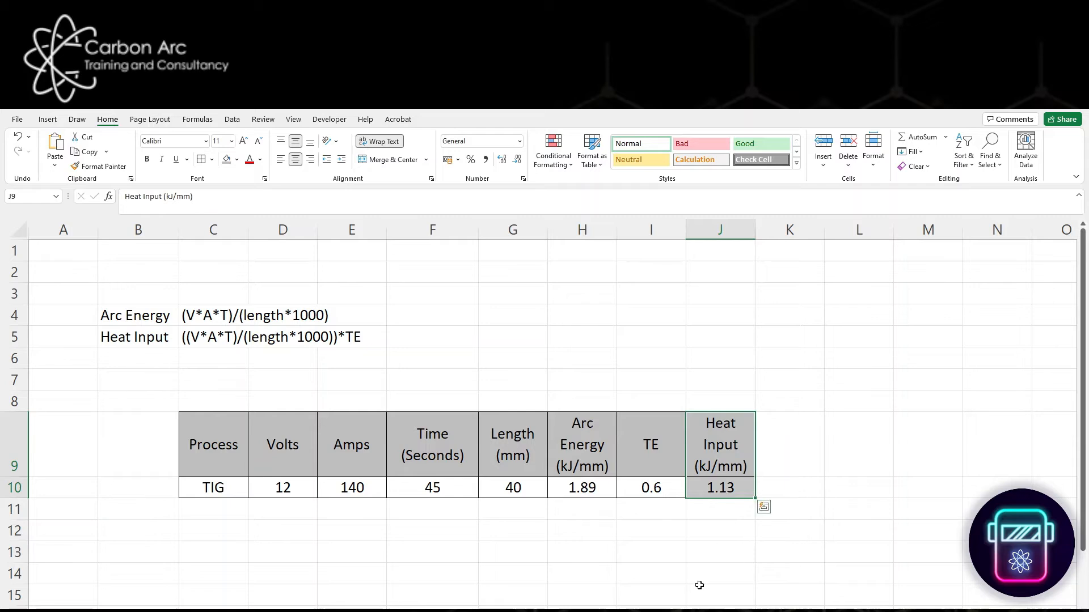
pyautogui.click(633, 567)
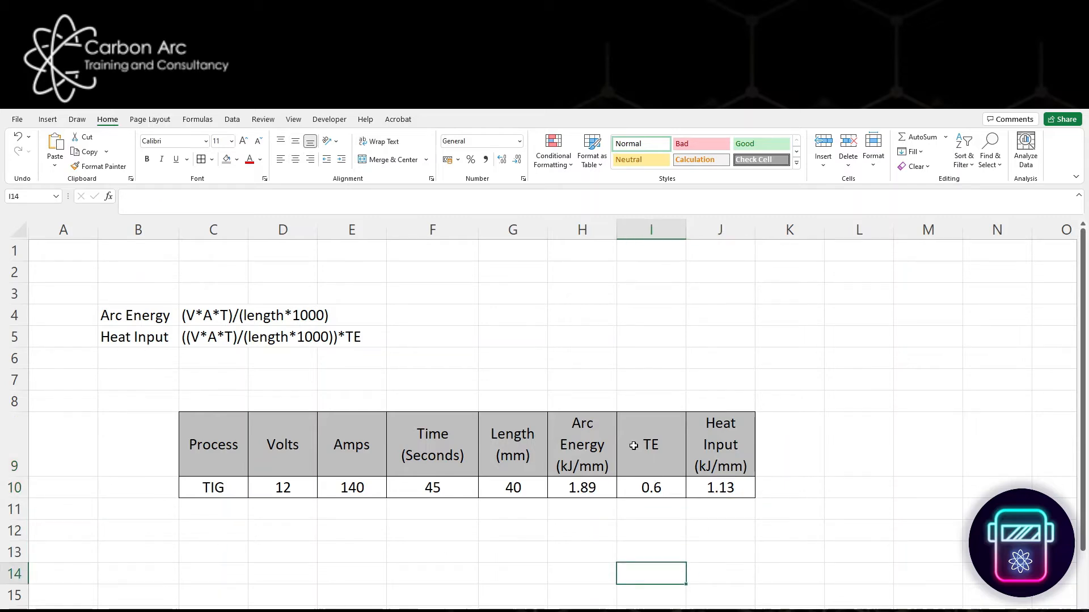
pyautogui.click(218, 483)
pyautogui.moveTo(640, 472); pyautogui.dragTo(651, 491)
pyautogui.click(658, 592)
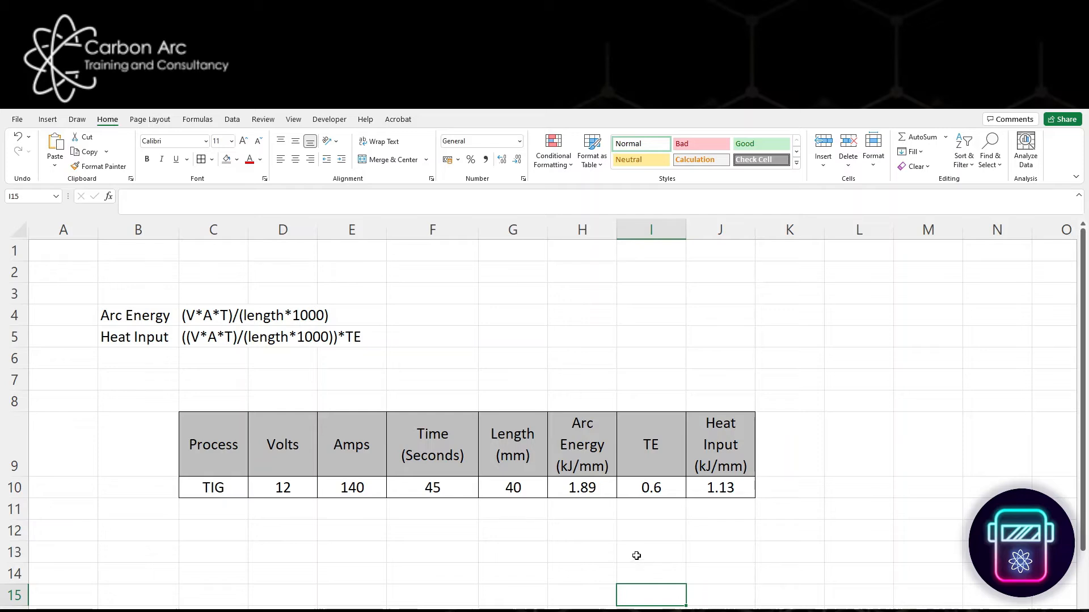
# - Start a lookup list beside the table with the headings "Process" in L6 and "TE" in M6
pyautogui.click(875, 354)
pyautogui.write('Process')
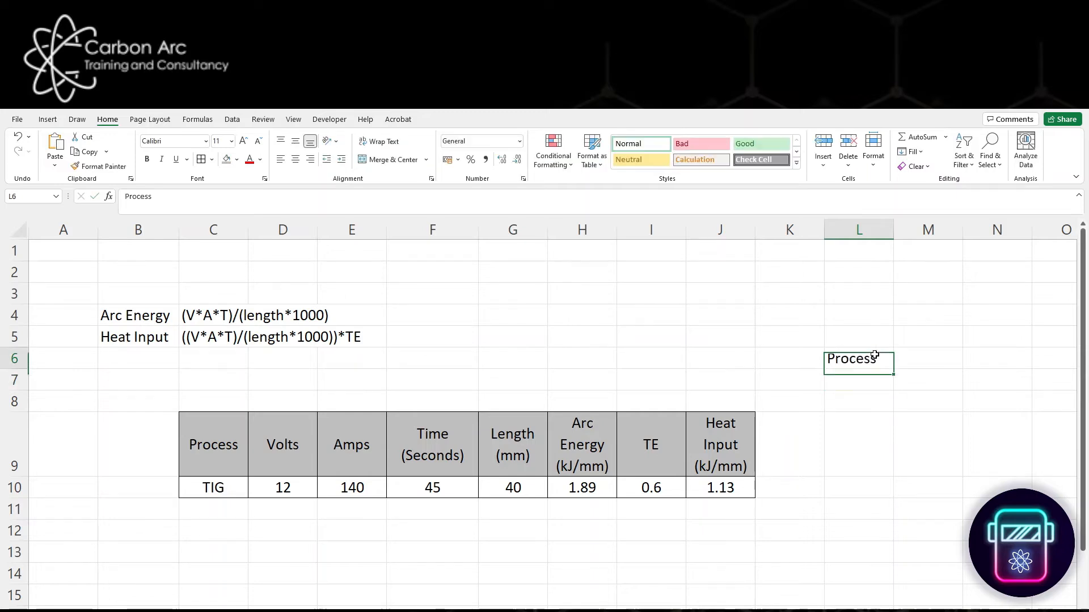
pyautogui.press('Tab')
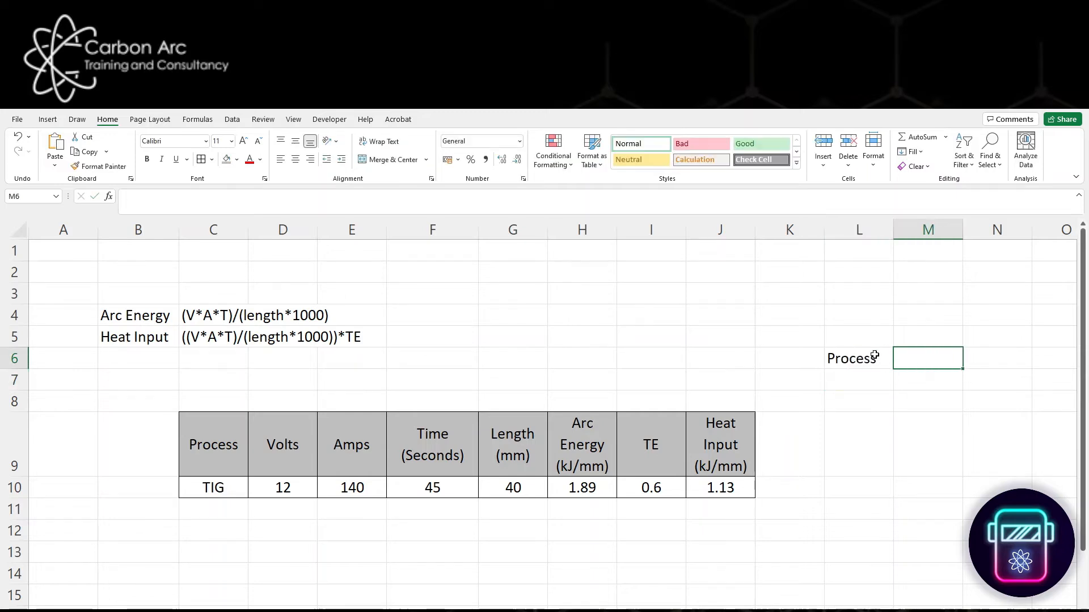
pyautogui.write('TE')
pyautogui.press('Down')
pyautogui.press('Left')
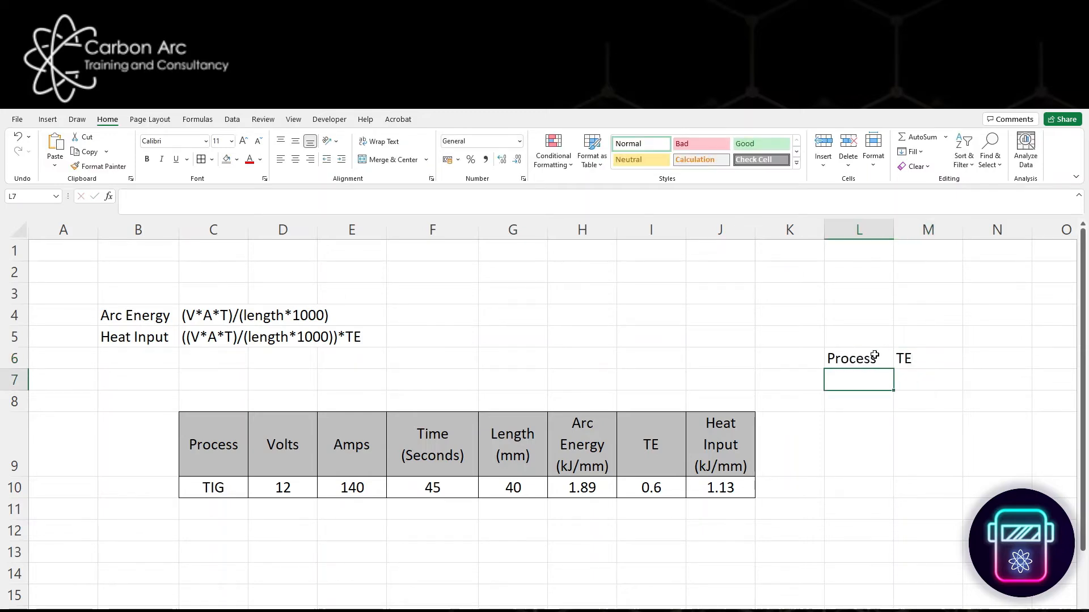
# - List the welding processes TIG, MMA, MIG and MAG in cells L7:L10 under the Process heading
pyautogui.write('TIG')
pyautogui.press('Return')
pyautogui.write('M')
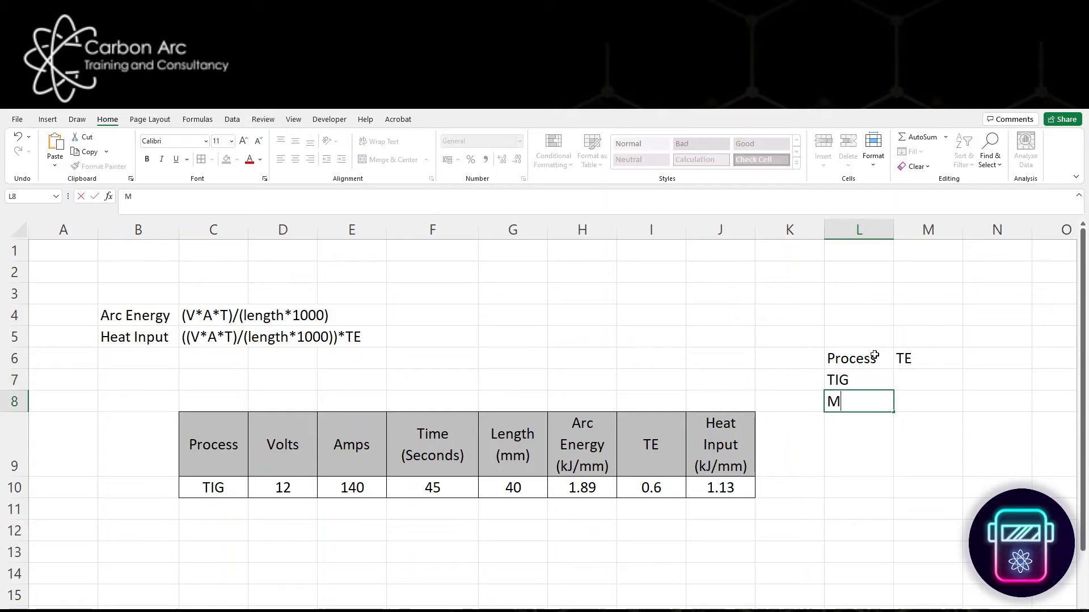
pyautogui.write('MA')
pyautogui.press('Return')
pyautogui.write('MIG')
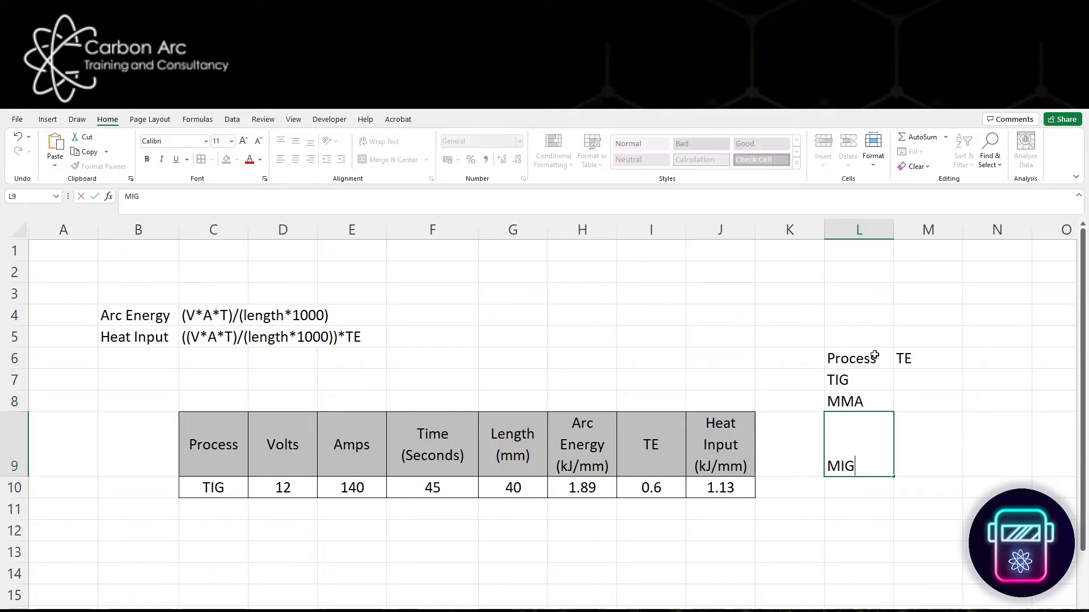
pyautogui.hotkey('ctrl', 'Return')
pyautogui.press('Return')
pyautogui.write('Mag')
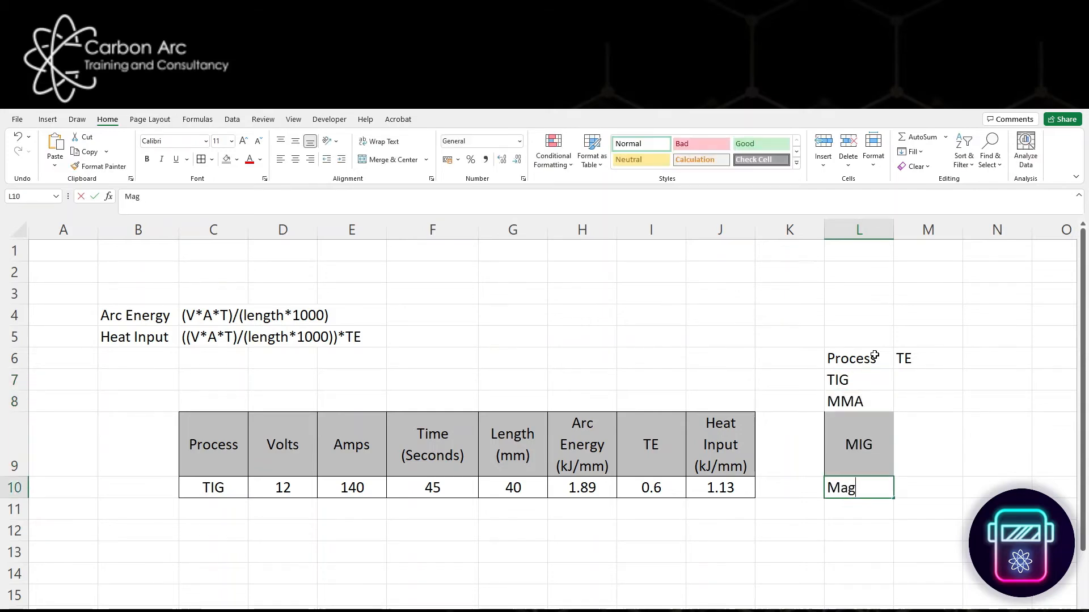
pyautogui.press('BackSpace')
pyautogui.write('AG')
pyautogui.press('Return')
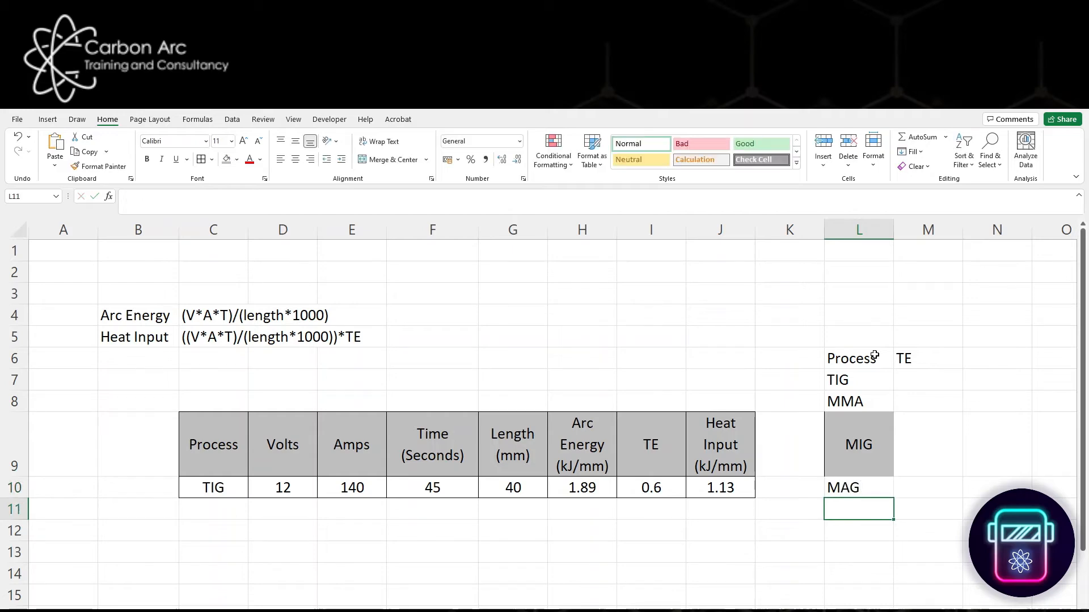
# - Add FCAW in L11 and SAW in L12 to the lookup list's Process column
pyautogui.write('FCAW')
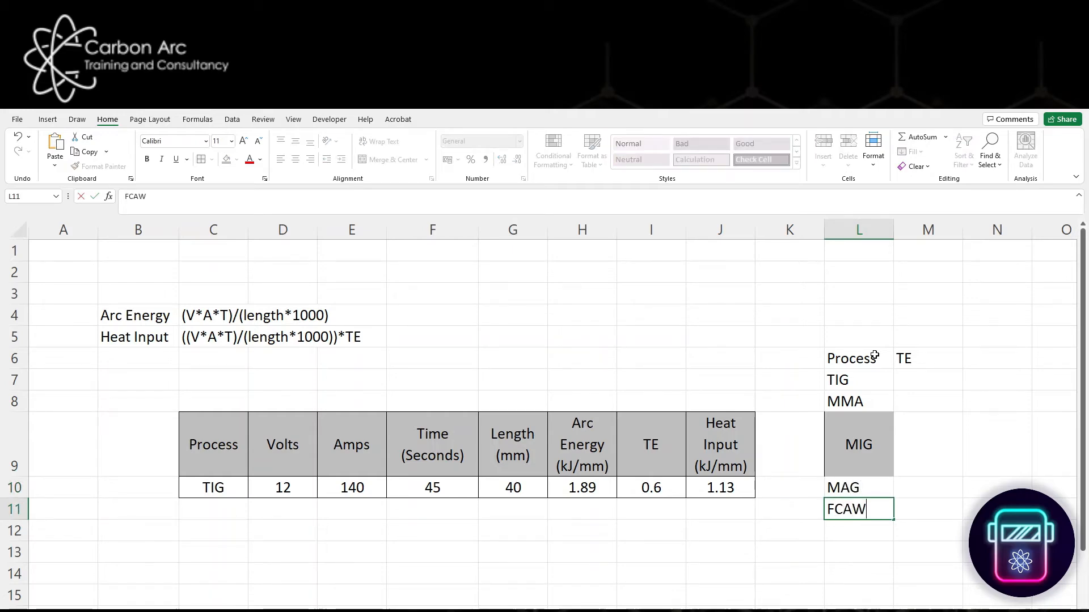
pyautogui.press('Return')
pyautogui.write('SAW')
pyautogui.press('Return')
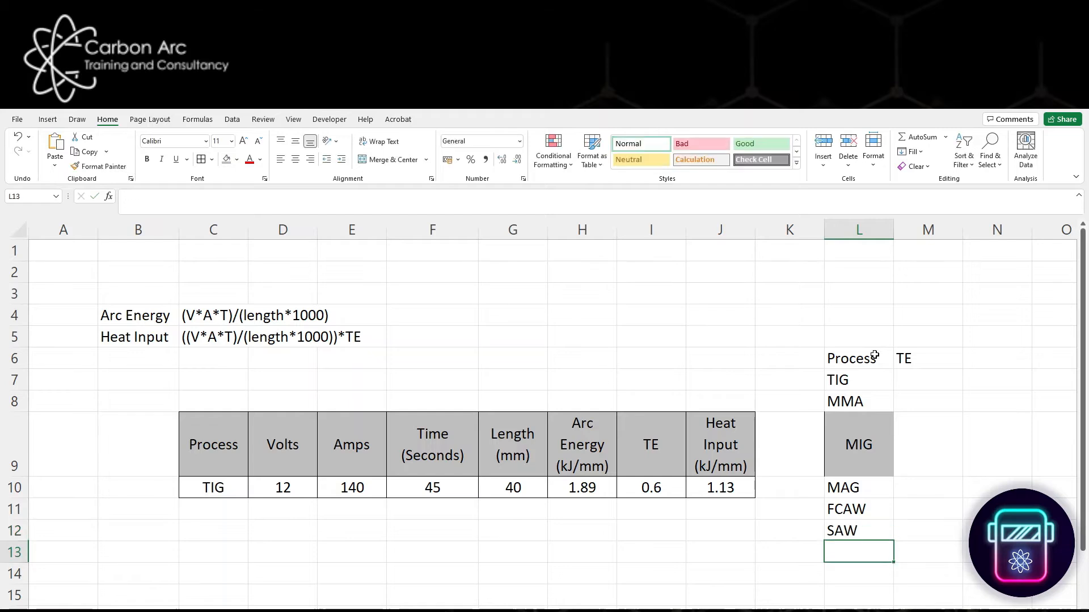
# - Fill the TE column M7:M12 with 0.6 for TIG, 0.8 for MMA, MIG, MAG and FCAW, and 1 for SAW
pyautogui.click(939, 387)
pyautogui.write('0.6')
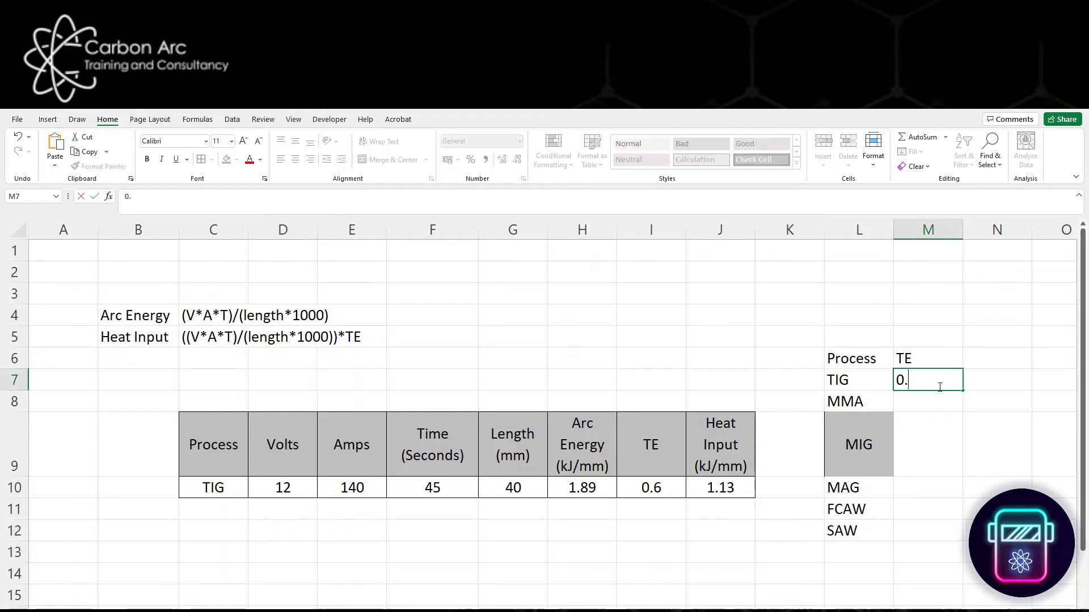
pyautogui.press('Return')
pyautogui.write('0.8')
pyautogui.press('Return')
pyautogui.write('0.8')
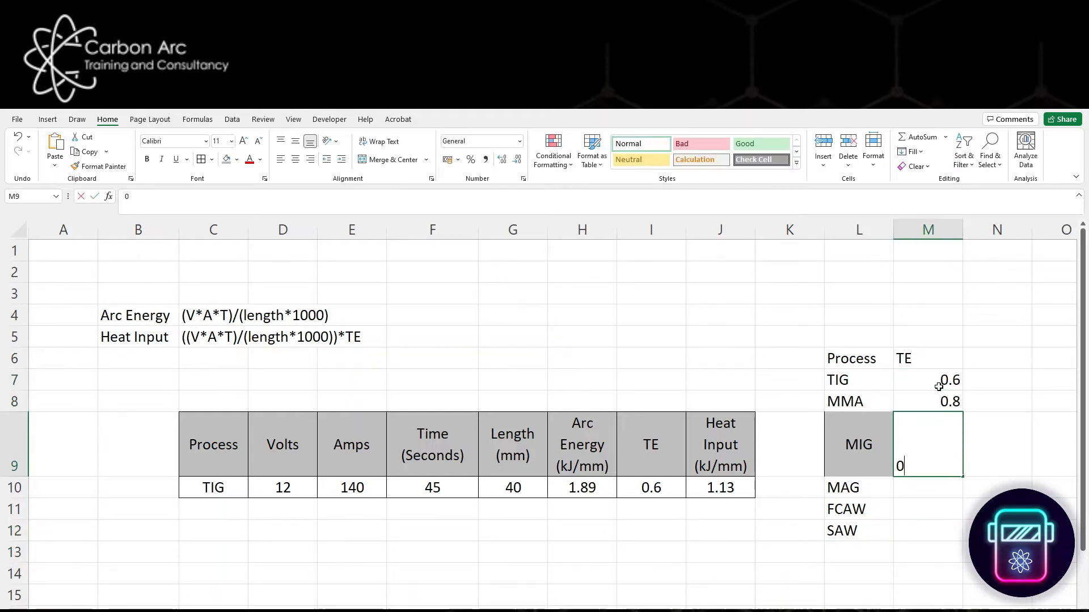
pyautogui.press('Return')
pyautogui.write('0.8')
pyautogui.press('Return')
pyautogui.write('0.8')
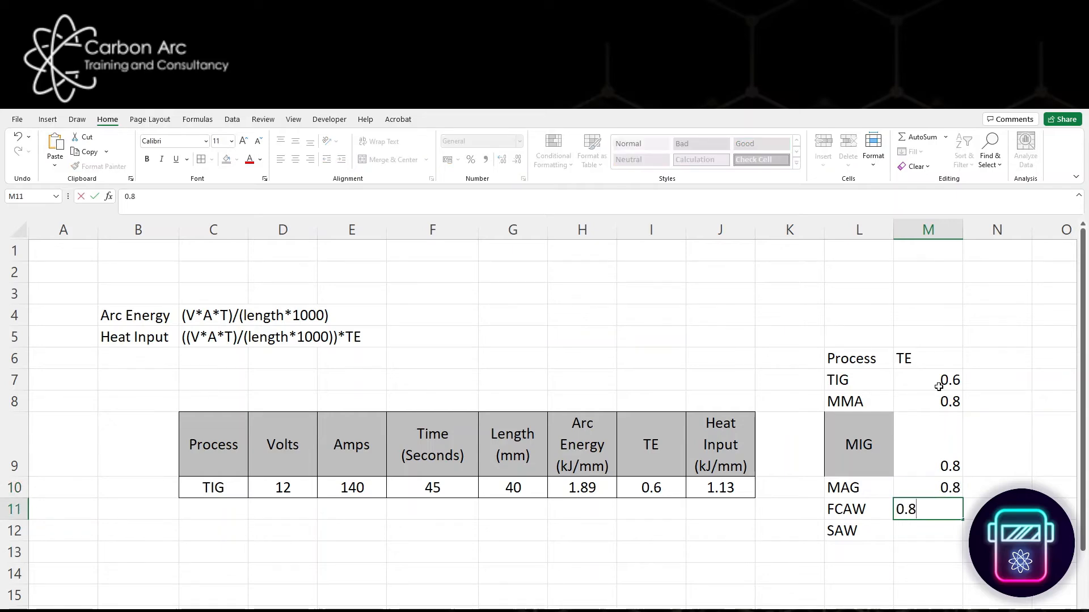
pyautogui.press('Return')
pyautogui.write('1')
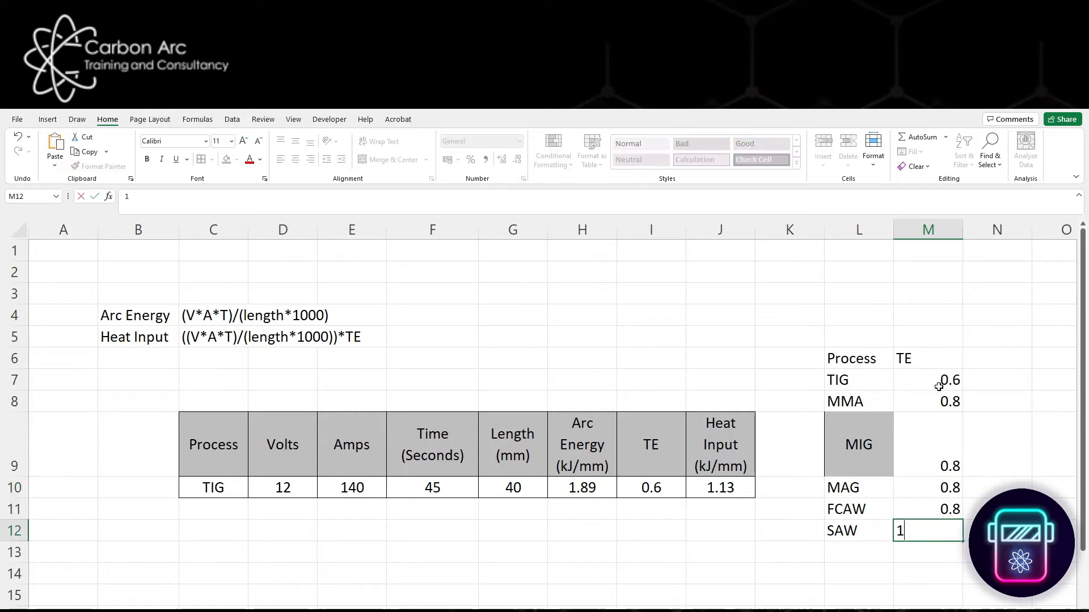
pyautogui.press('Return')
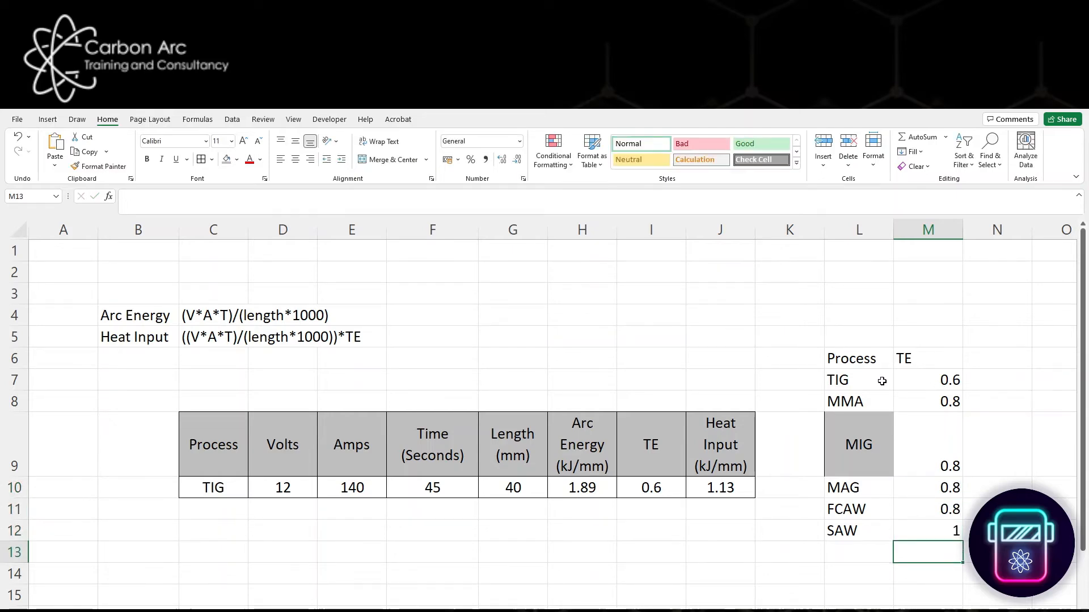
pyautogui.moveTo(881, 381); pyautogui.dragTo(933, 381)
pyautogui.moveTo(879, 532); pyautogui.dragTo(936, 535)
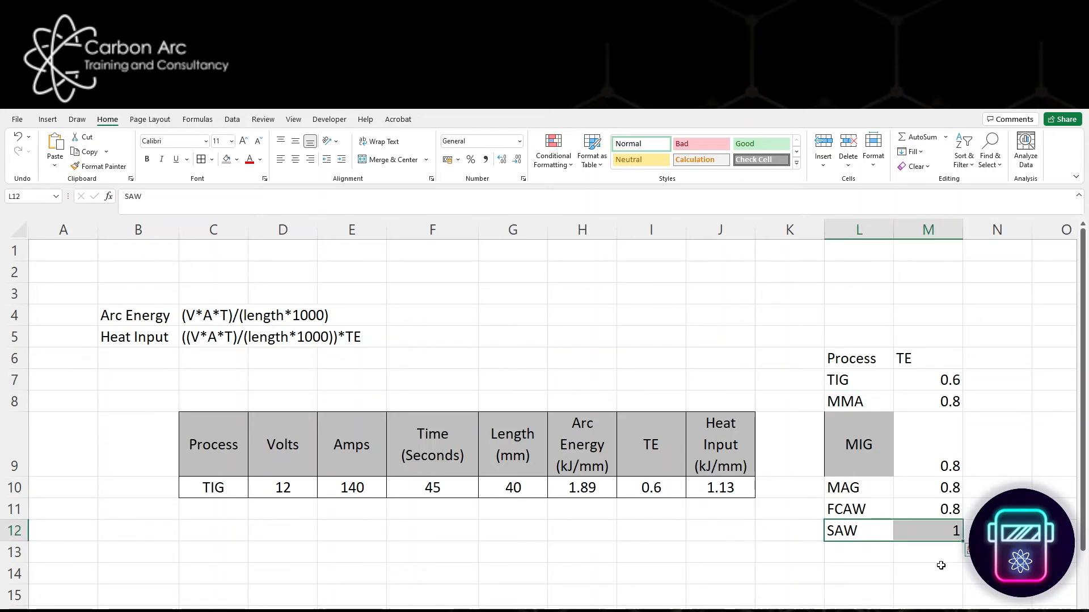
pyautogui.moveTo(944, 399); pyautogui.dragTo(939, 513)
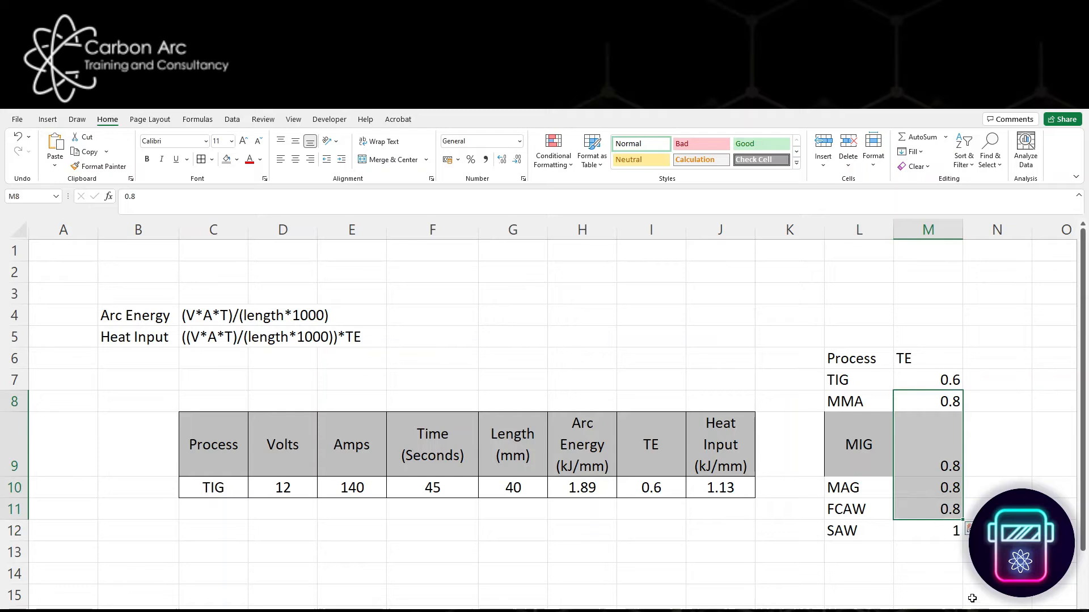
pyautogui.click(972, 598)
# - Centre the contents of the lookup list L6:M12 horizontally and give all its cells borders
pyautogui.moveTo(870, 358); pyautogui.dragTo(927, 527)
pyautogui.click(298, 162)
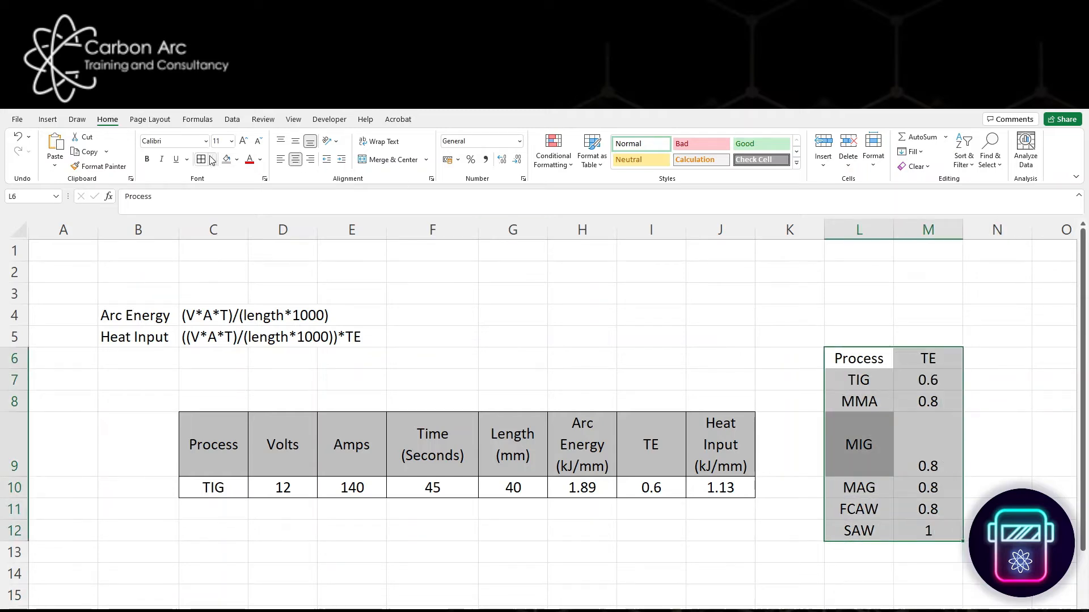
pyautogui.click(201, 159)
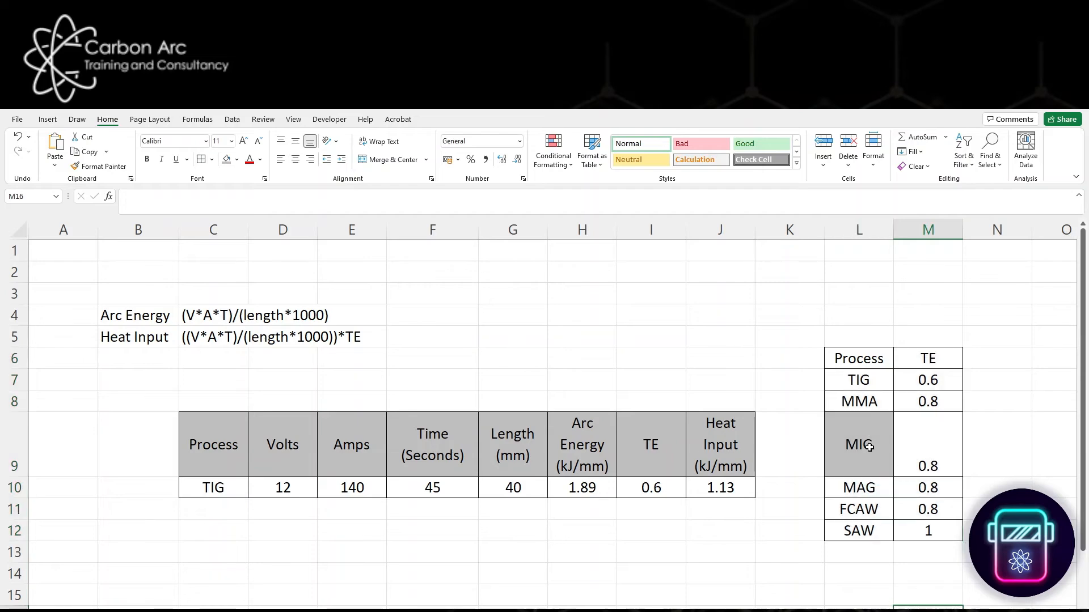
# - Copy the formatting of the MMA cell L8 onto the grey MIG cell L9
pyautogui.click(865, 403)
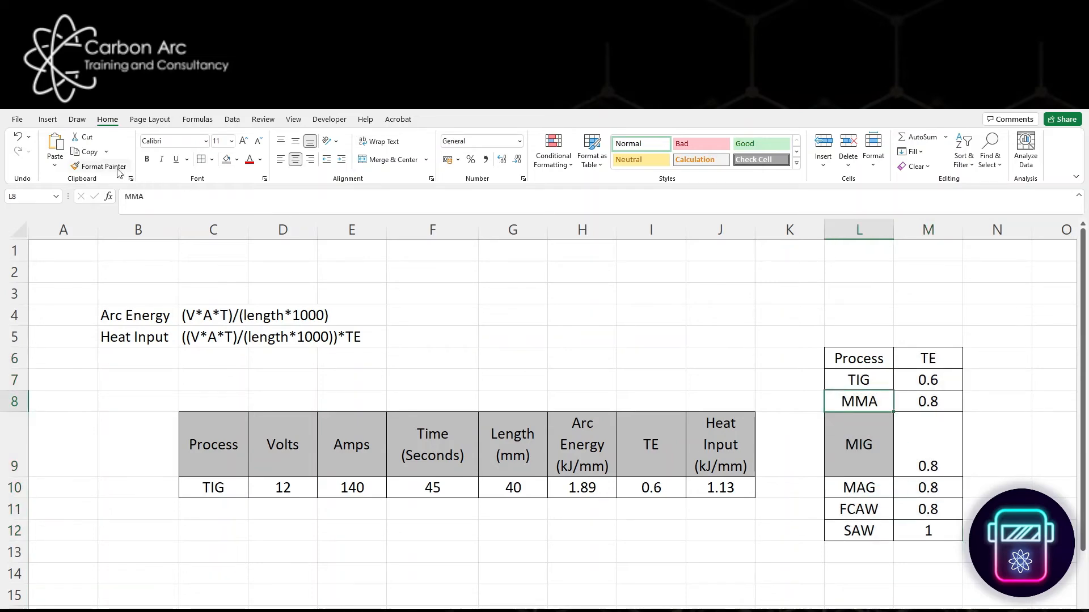
pyautogui.click(98, 166)
pyautogui.click(884, 461)
pyautogui.click(865, 573)
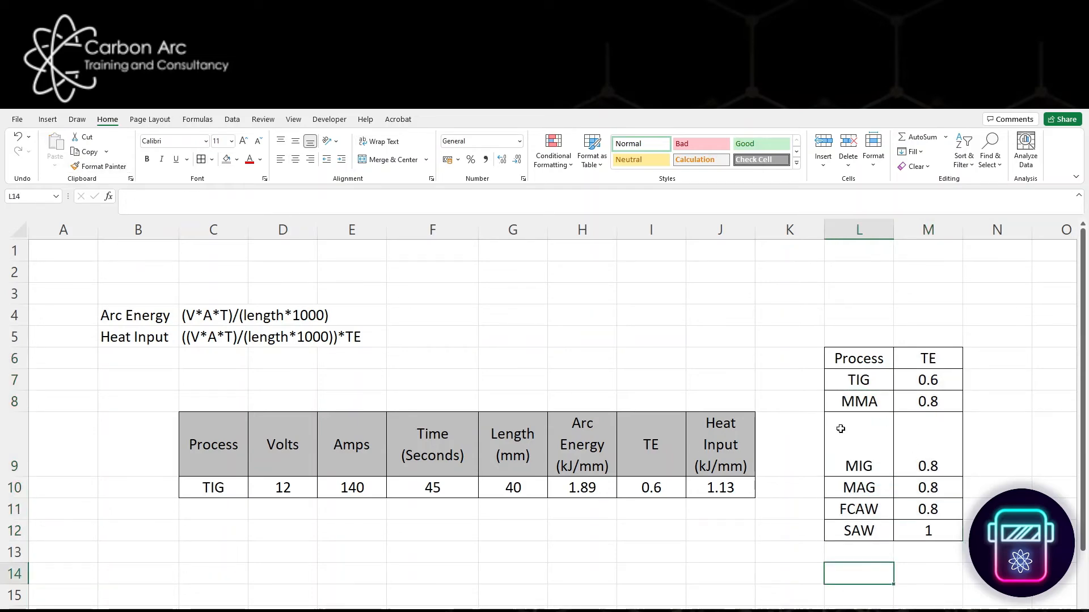
# - Add list data validation to the Process cell C10 with the source range =$L$7:$L$12
pyautogui.click(213, 489)
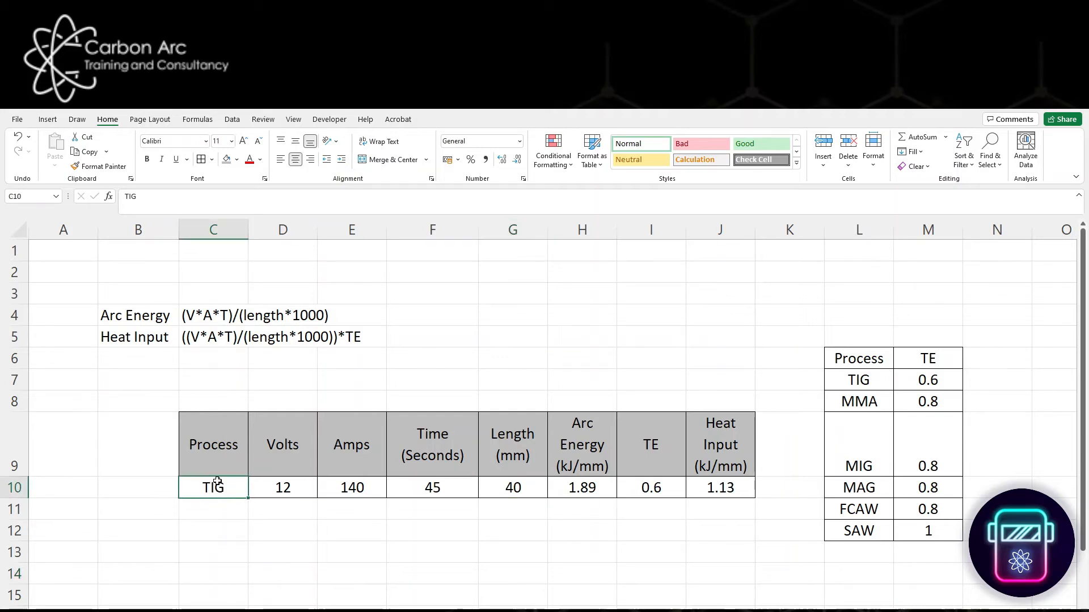
pyautogui.click(235, 121)
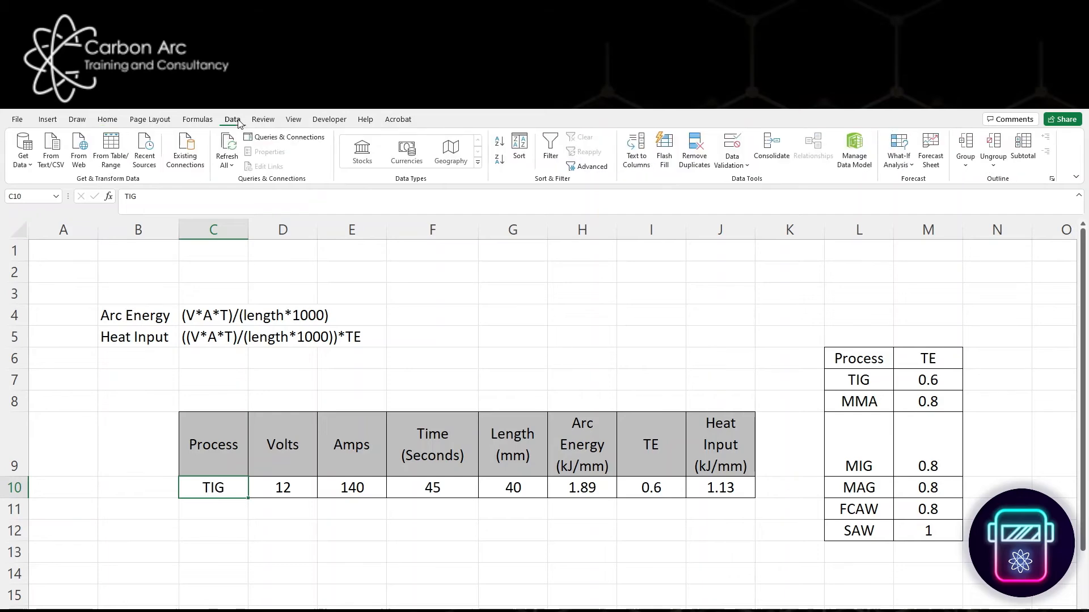
pyautogui.click(746, 165)
pyautogui.click(755, 182)
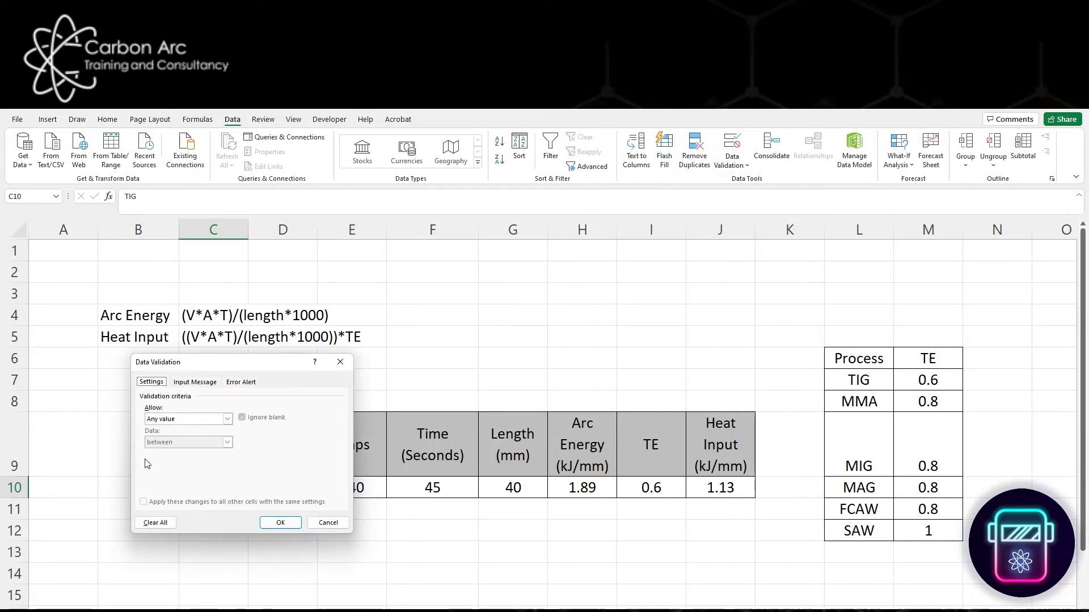
pyautogui.click(227, 419)
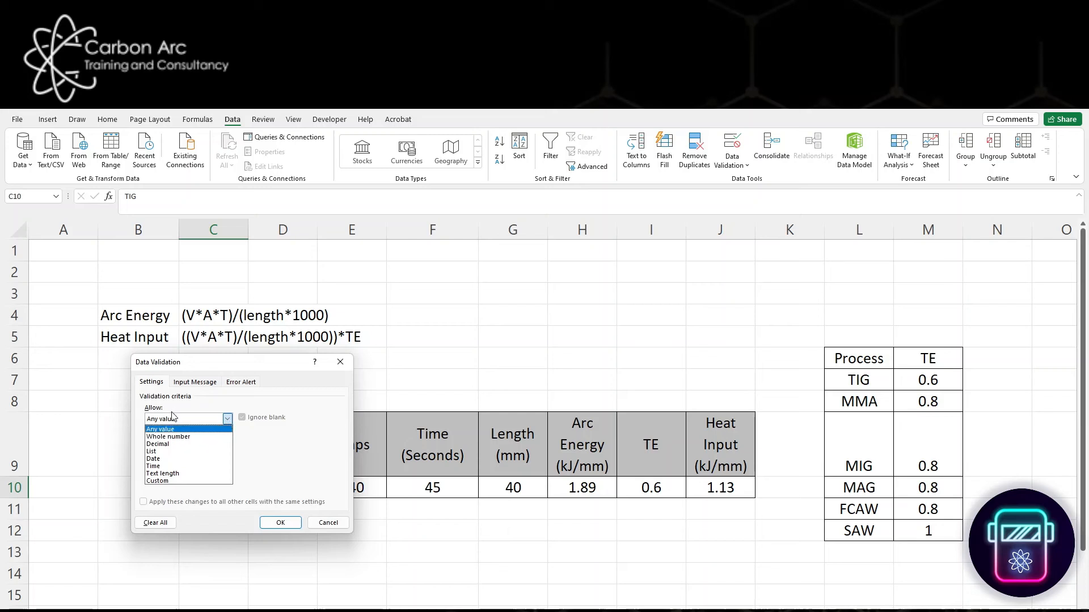
pyautogui.click(174, 452)
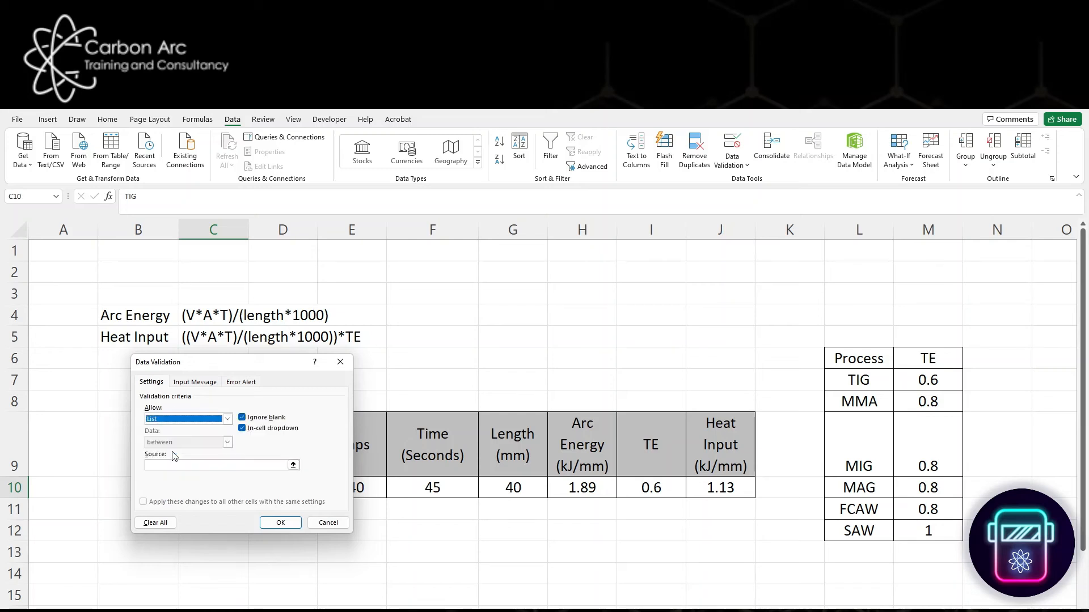
pyautogui.click(288, 465)
pyautogui.click(293, 465)
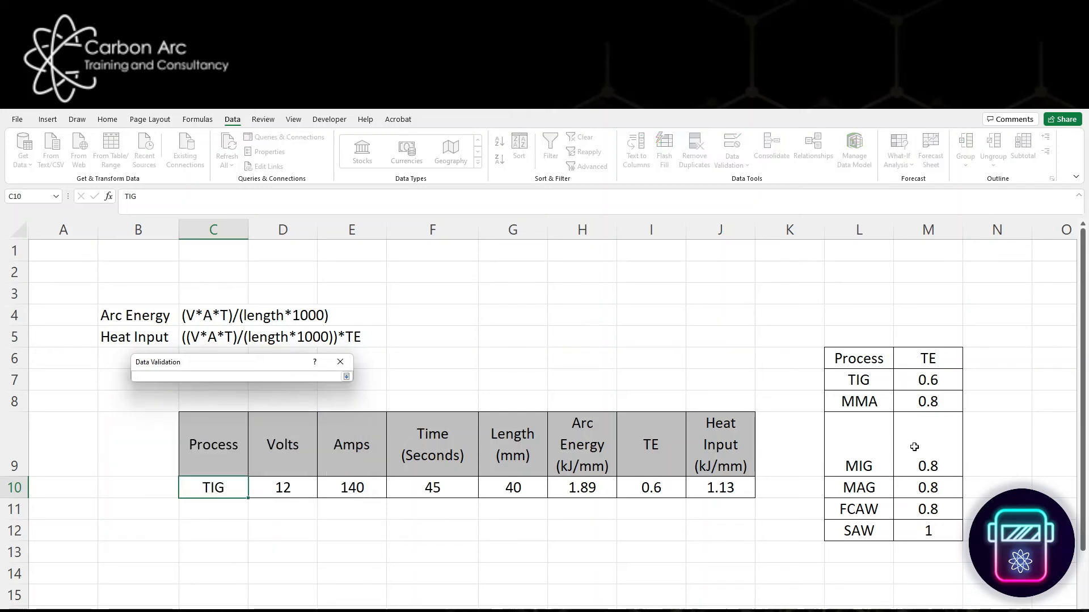
pyautogui.moveTo(870, 381); pyautogui.dragTo(865, 527)
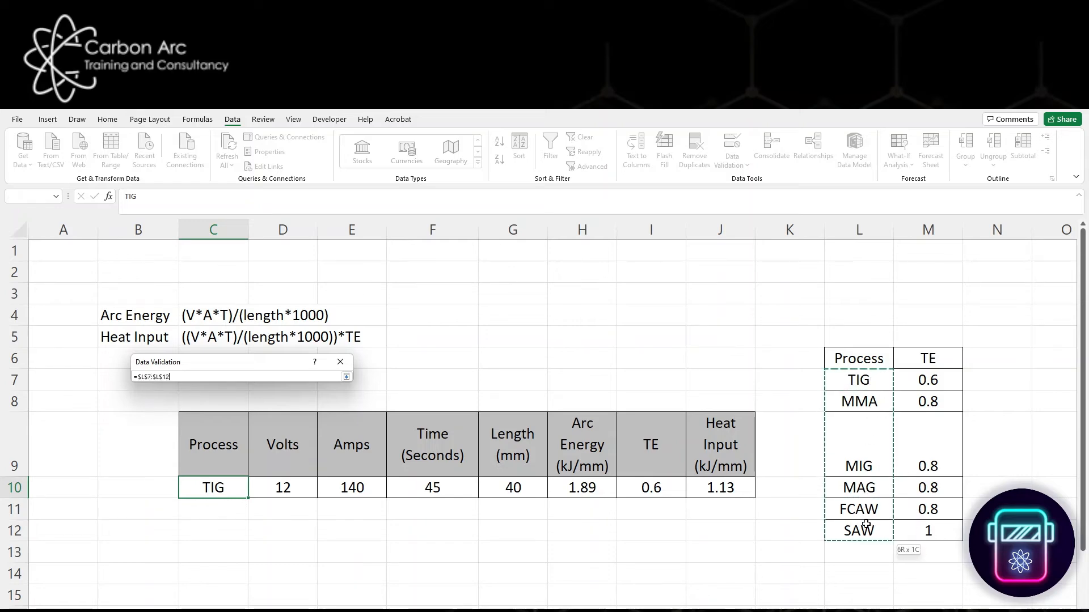
pyautogui.press('Return')
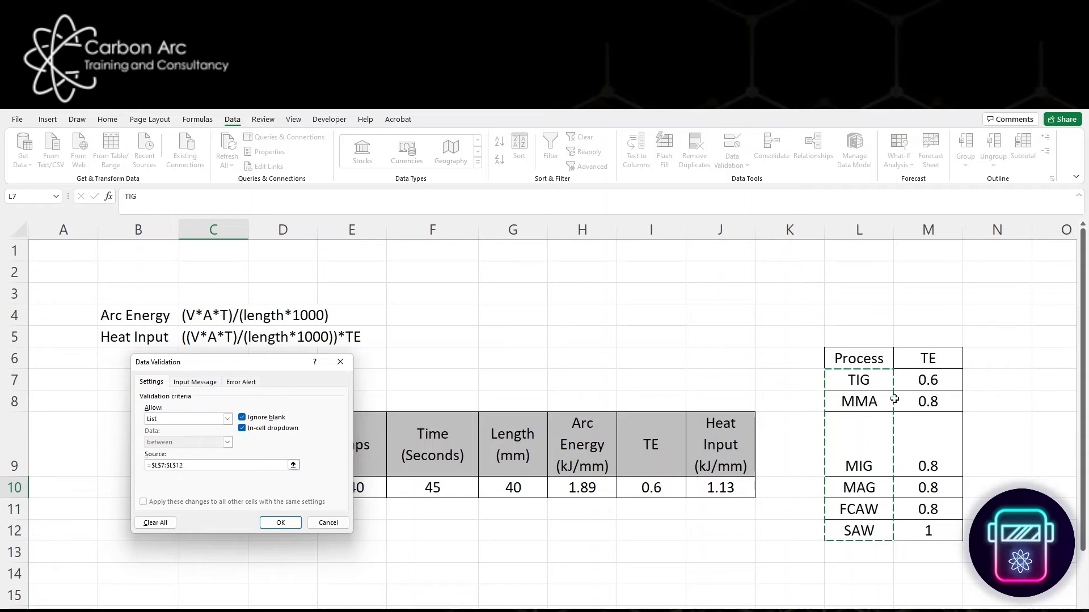
pyautogui.click(279, 522)
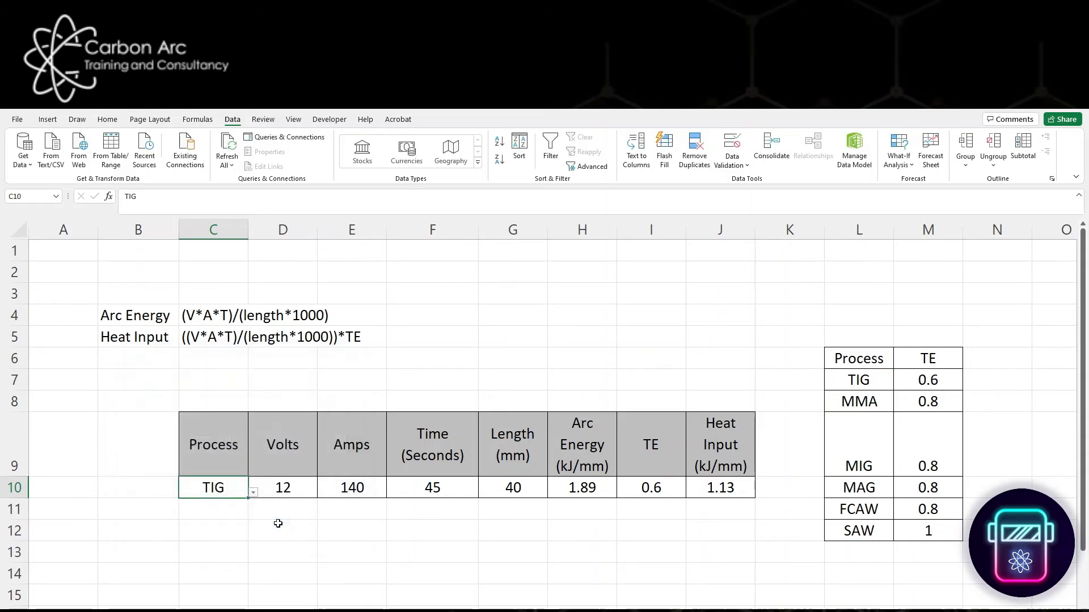
# - Try the drop-down in the Process cell C10 by choosing FCAW and switching back to TIG
pyautogui.click(253, 493)
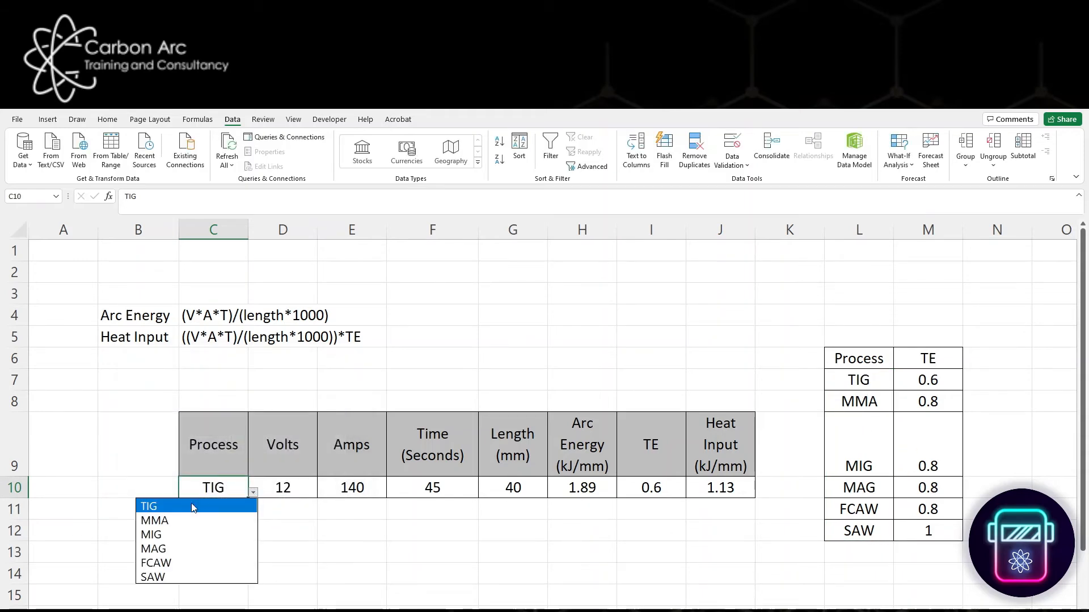
pyautogui.click(182, 563)
pyautogui.click(253, 493)
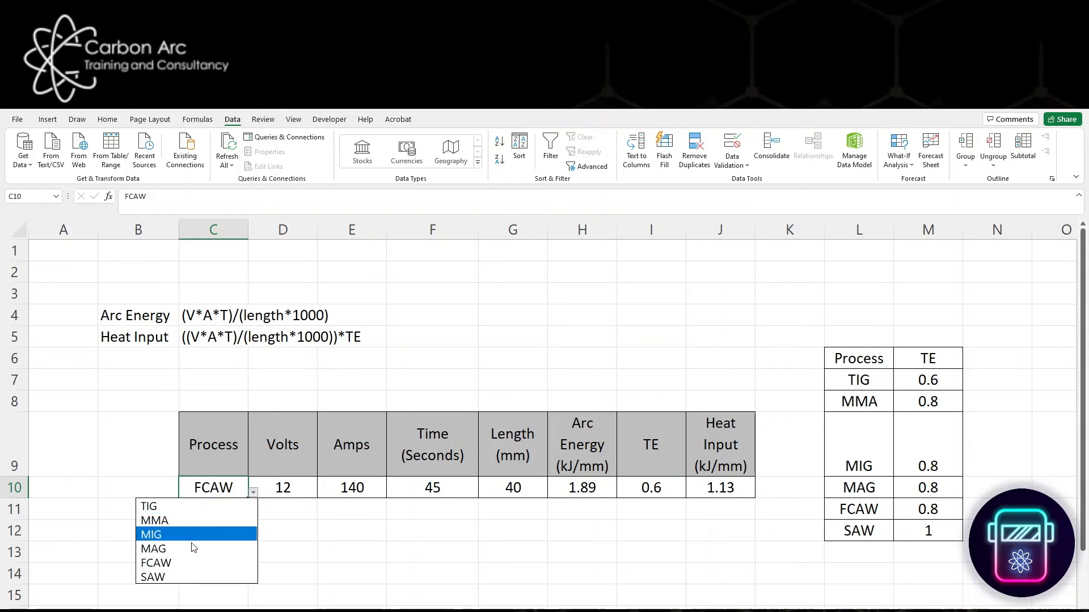
pyautogui.click(190, 506)
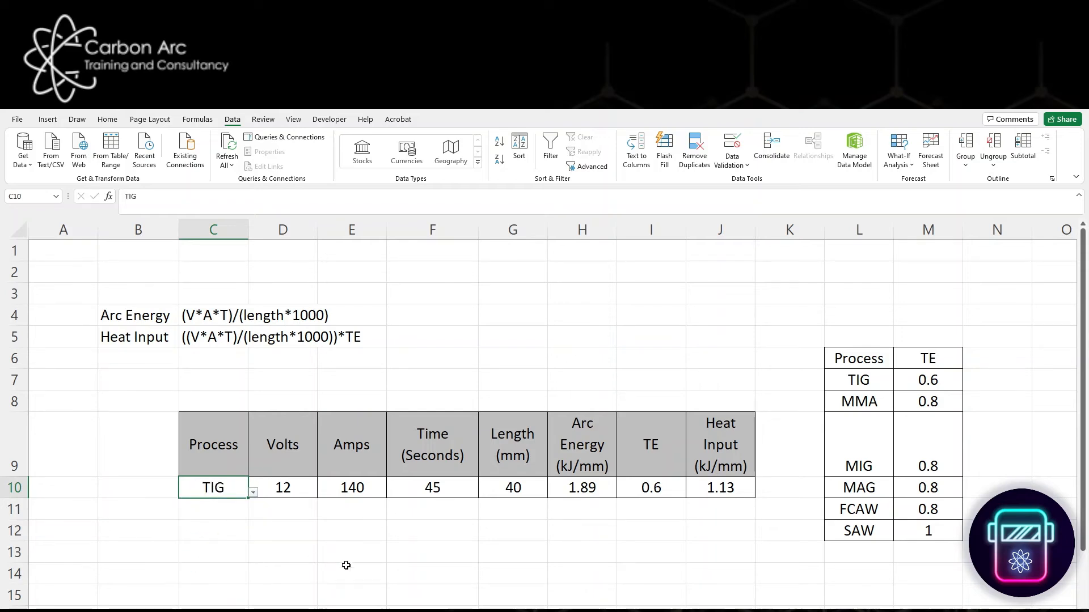
pyautogui.click(645, 487)
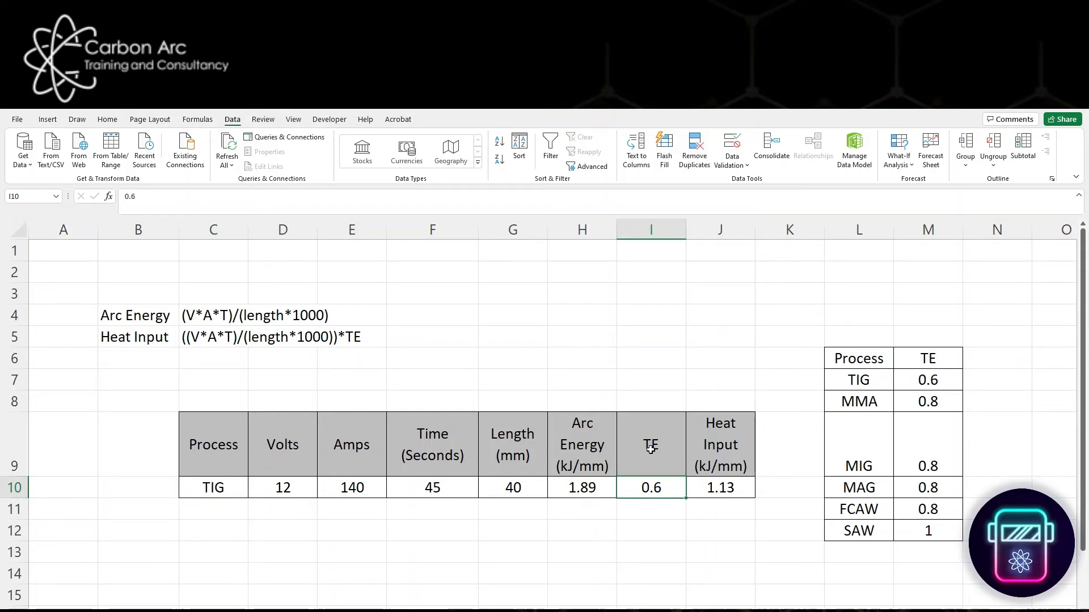
pyautogui.moveTo(647, 451); pyautogui.dragTo(664, 490)
pyautogui.click(667, 492)
pyautogui.click(659, 532)
pyautogui.click(206, 484)
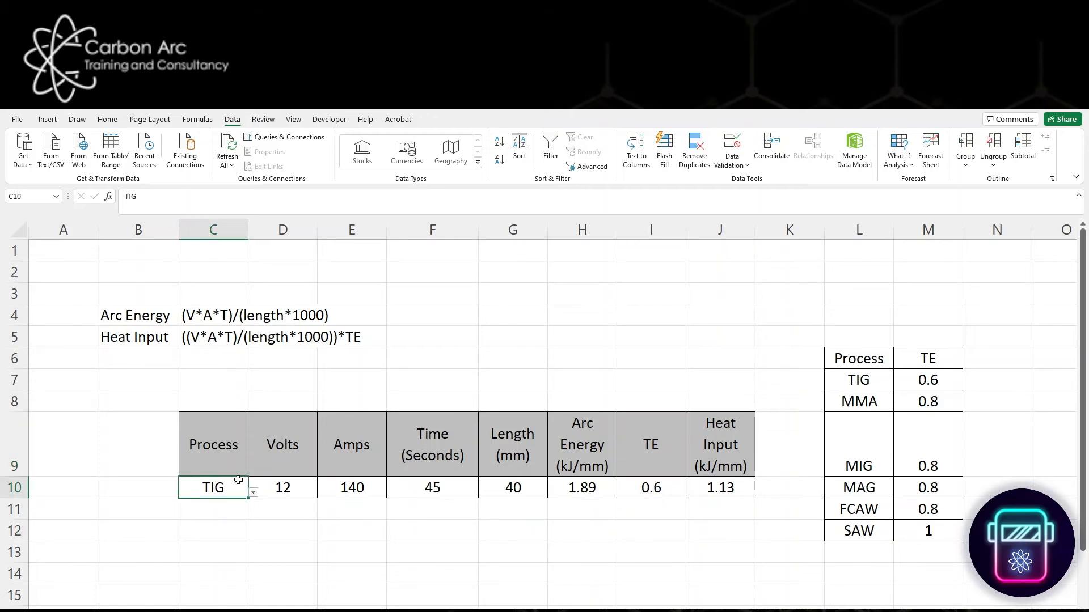
# - Begin a VLOOKUP formula in the TE cell I10 with C10 as lookup value and L7:M12 as table array
pyautogui.click(661, 490)
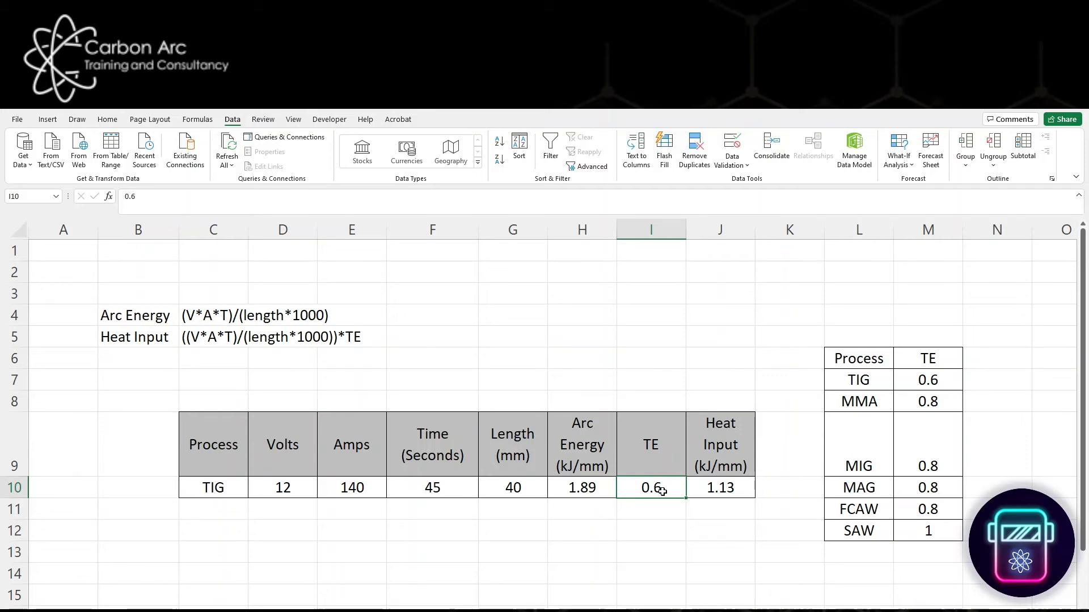
pyautogui.write('=VL:O')
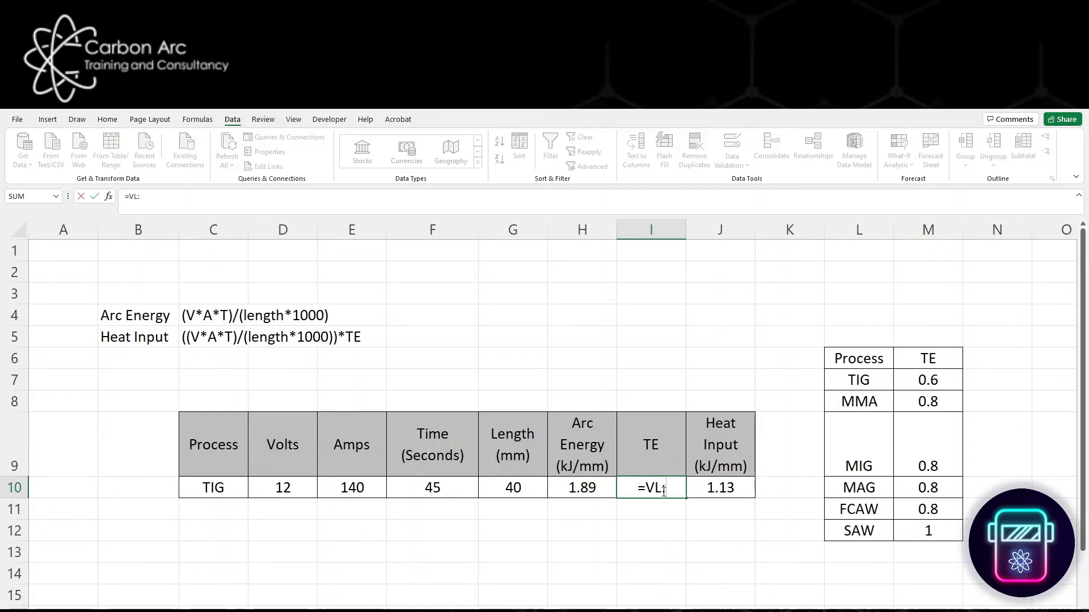
pyautogui.press('BackSpace')
pyautogui.press('BackSpace')
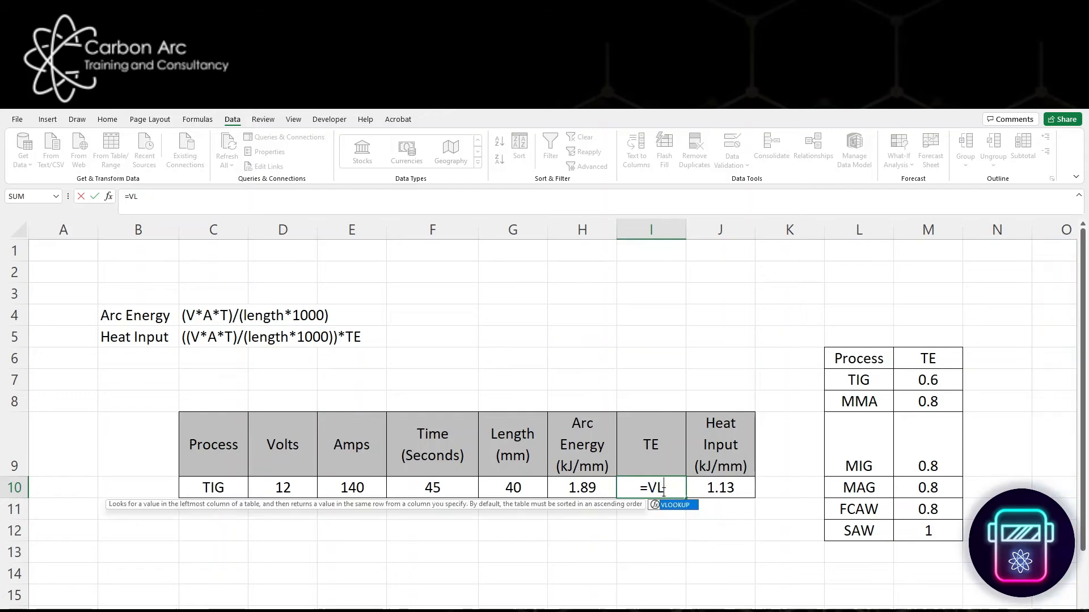
pyautogui.write('OOKUP')
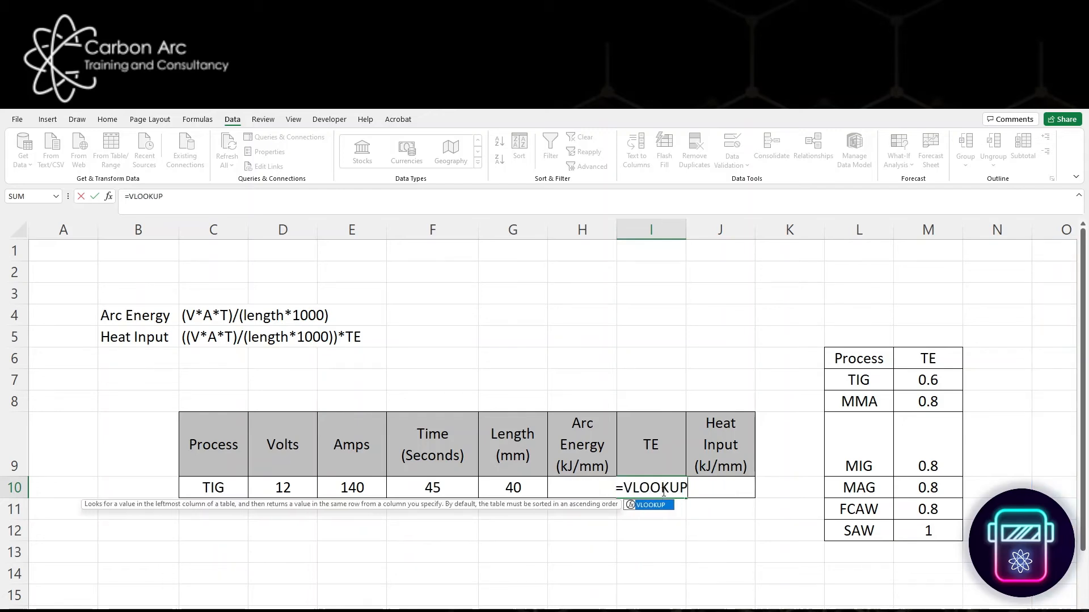
pyautogui.write('(')
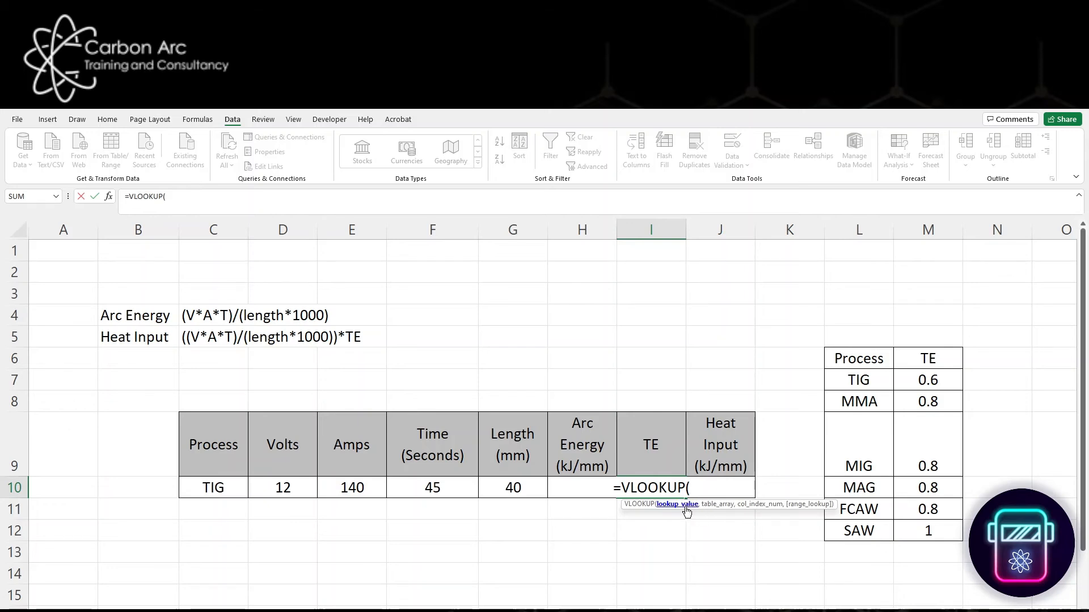
pyautogui.click(210, 489)
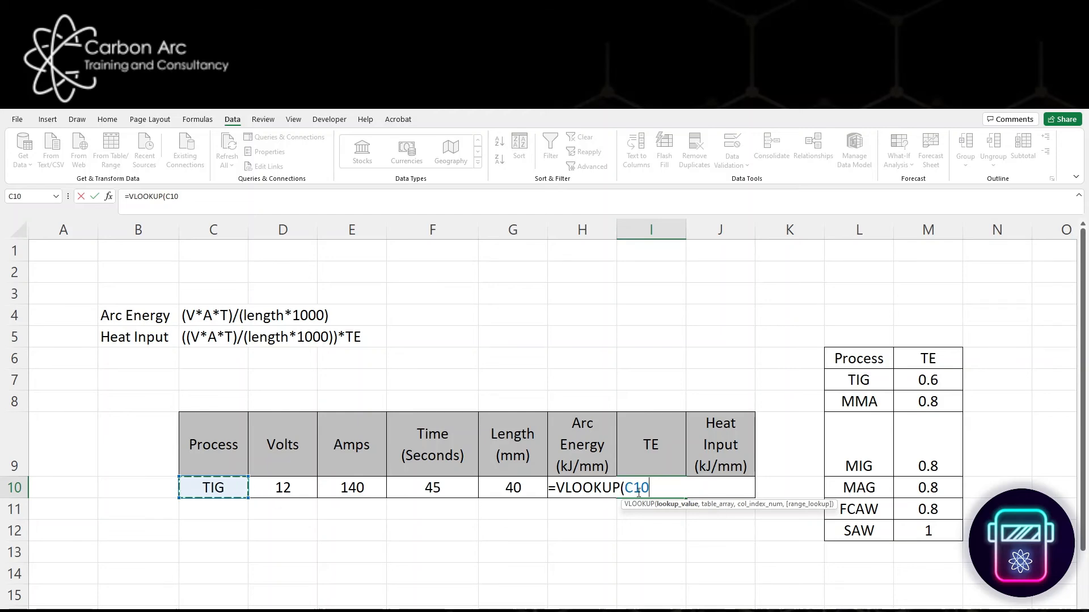
pyautogui.write(',')
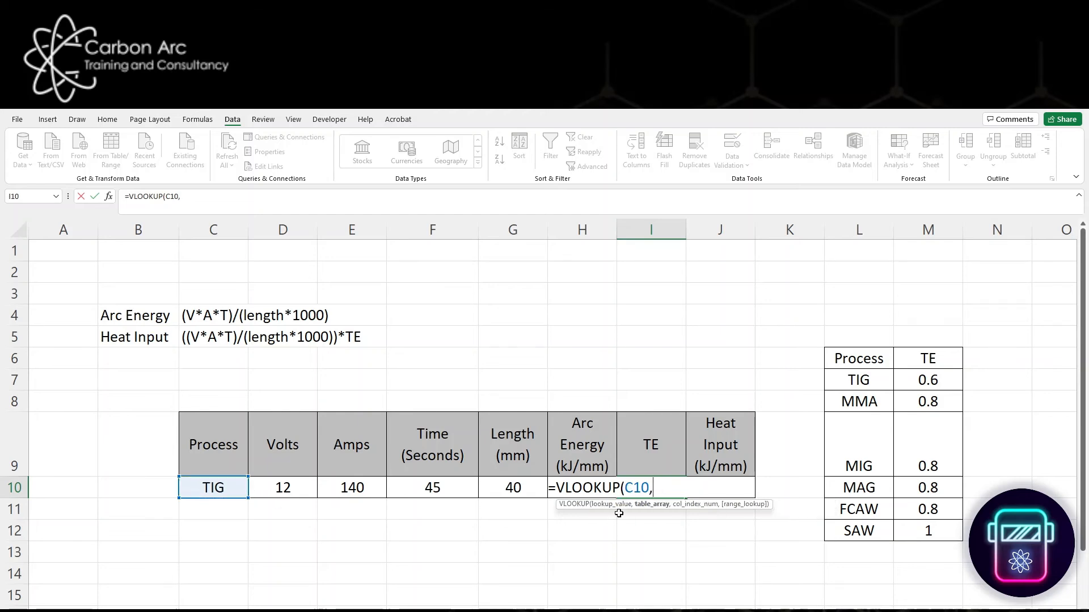
pyautogui.click(862, 385)
pyautogui.moveTo(863, 385); pyautogui.dragTo(958, 539)
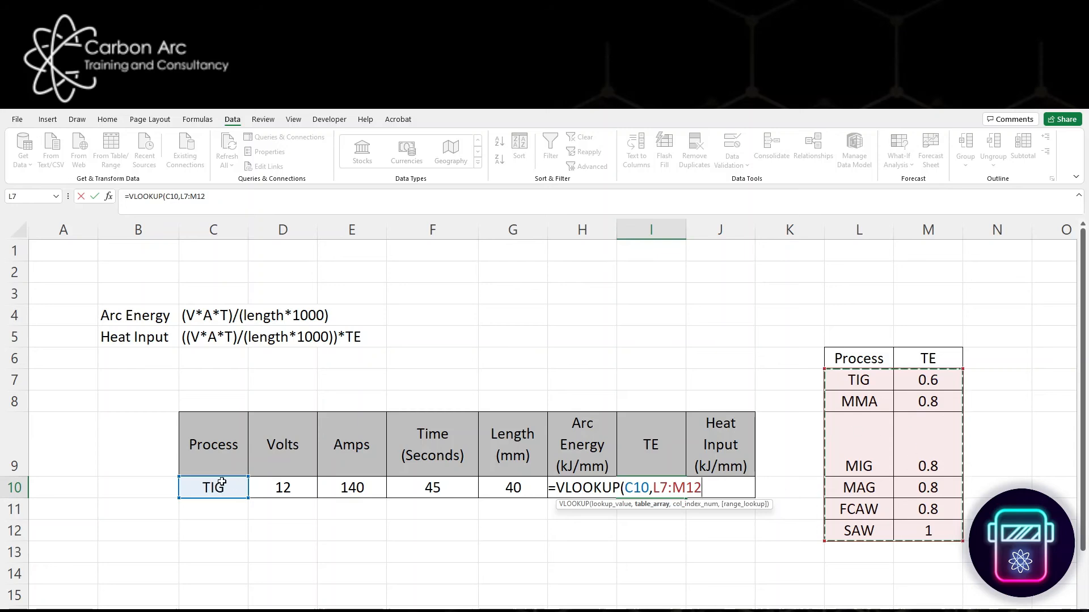
# - Complete the VLOOKUP in I10 with column index 2 and False for an exact match
pyautogui.write(',')
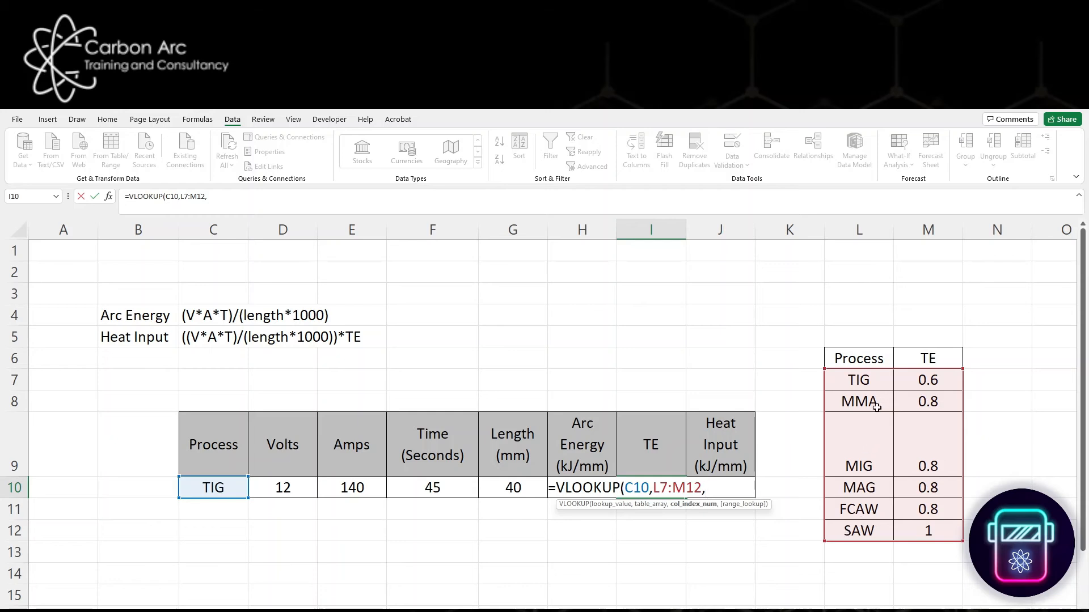
pyautogui.write('2,')
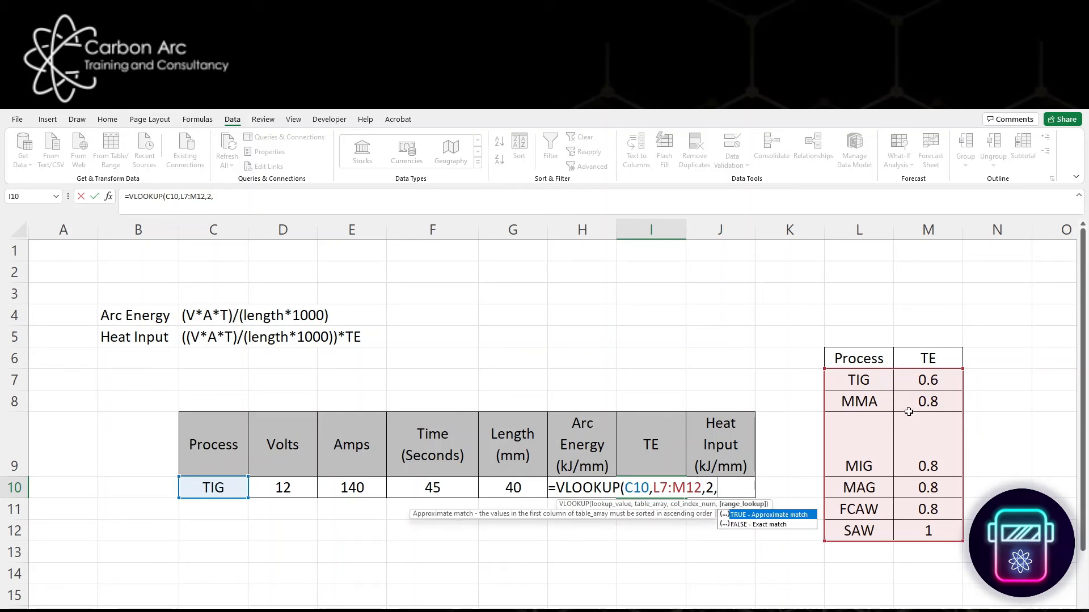
pyautogui.write('False)')
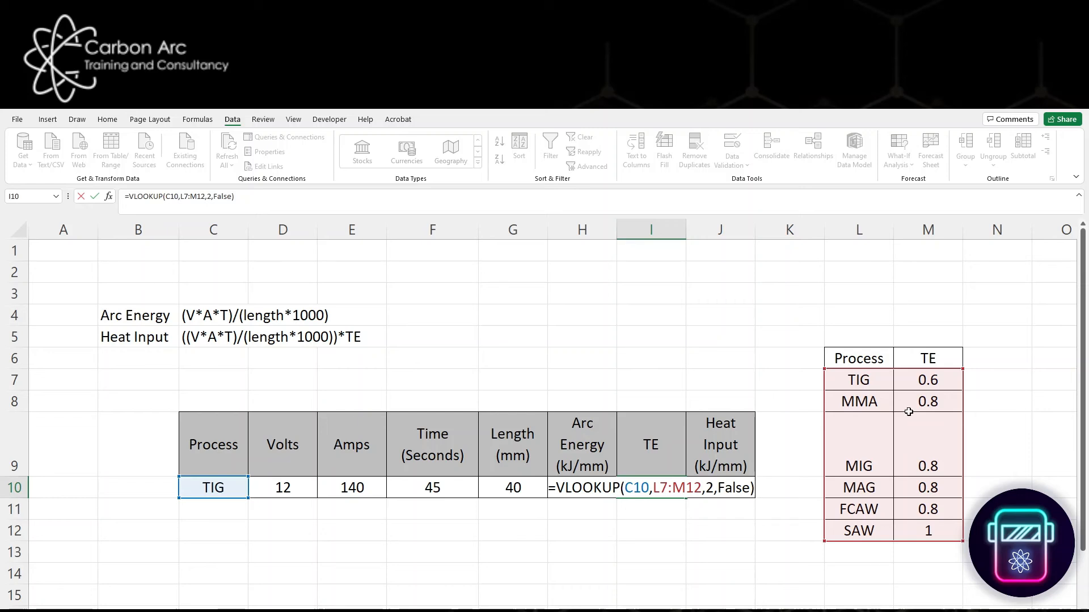
pyautogui.press('Return')
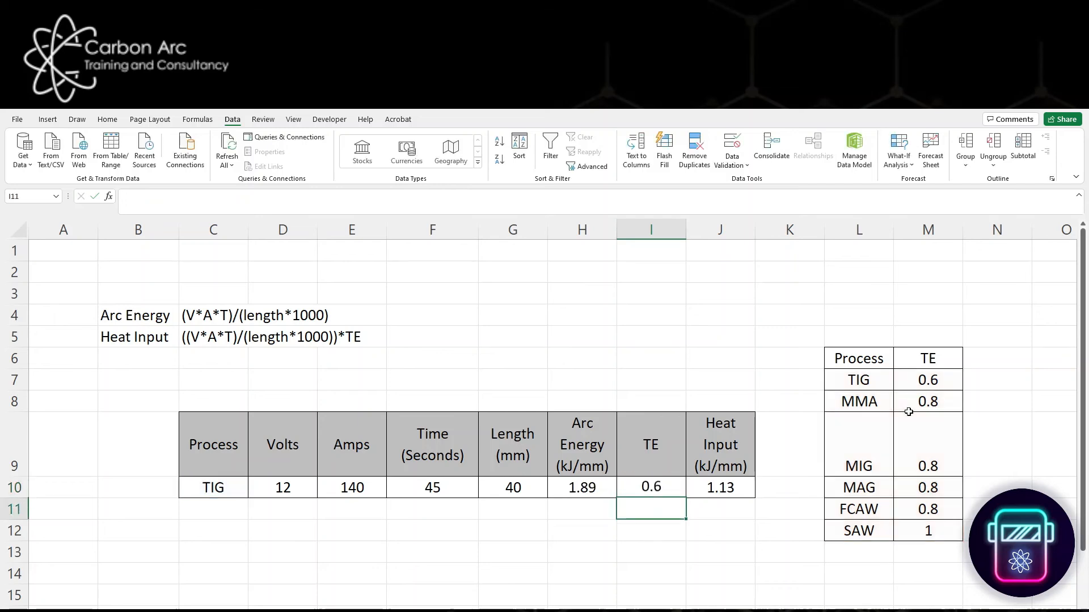
# - Test the TE lookup by switching the Process cell C10 to FCAW, SAW and finally MMA
pyautogui.click(226, 492)
pyautogui.click(253, 493)
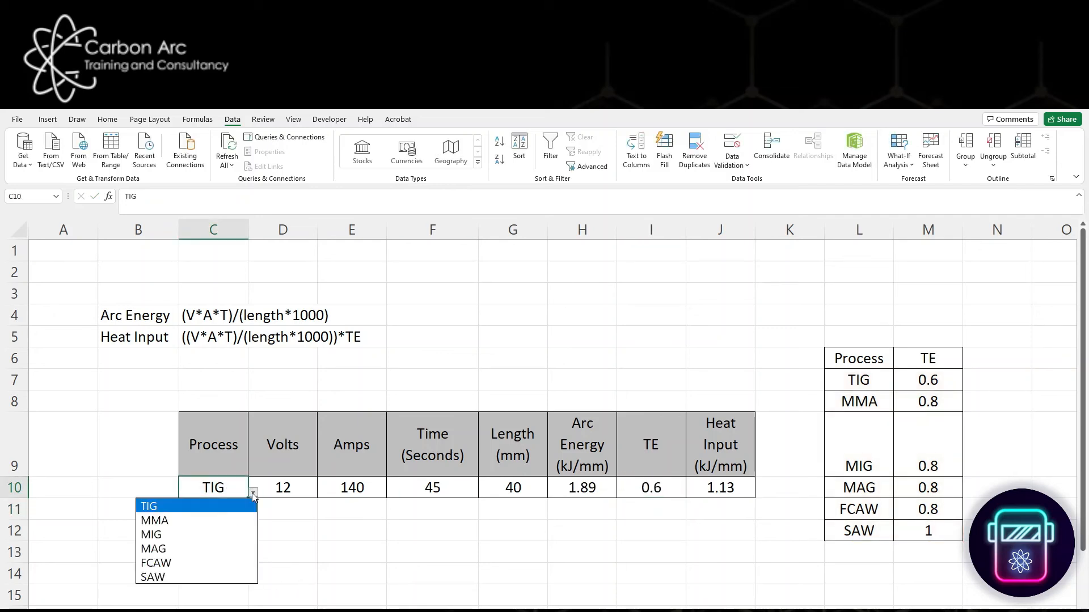
pyautogui.click(204, 563)
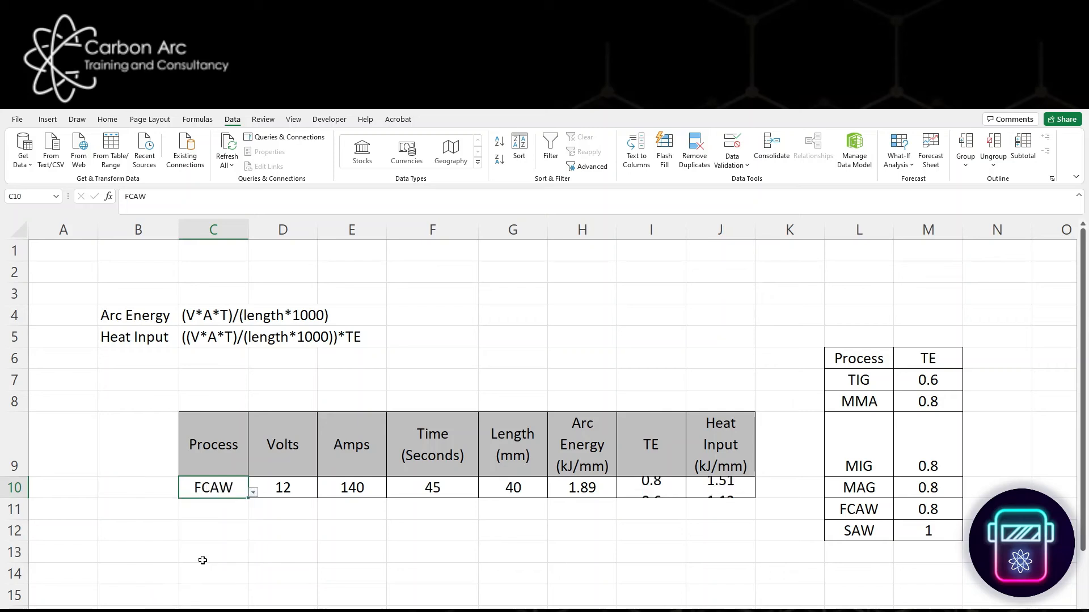
pyautogui.click(253, 494)
pyautogui.click(209, 577)
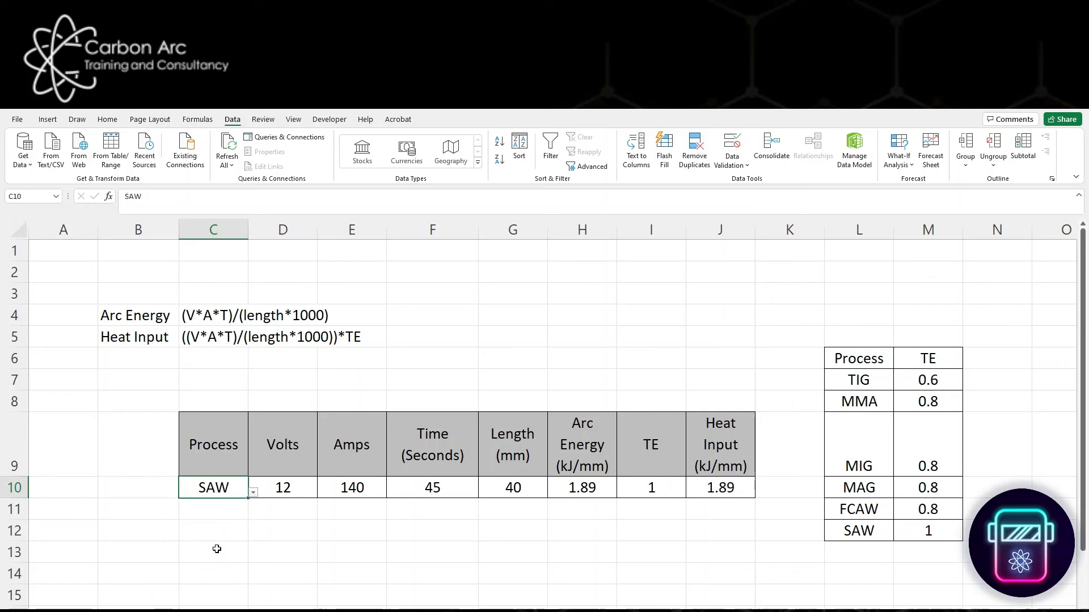
pyautogui.click(253, 492)
pyautogui.click(202, 520)
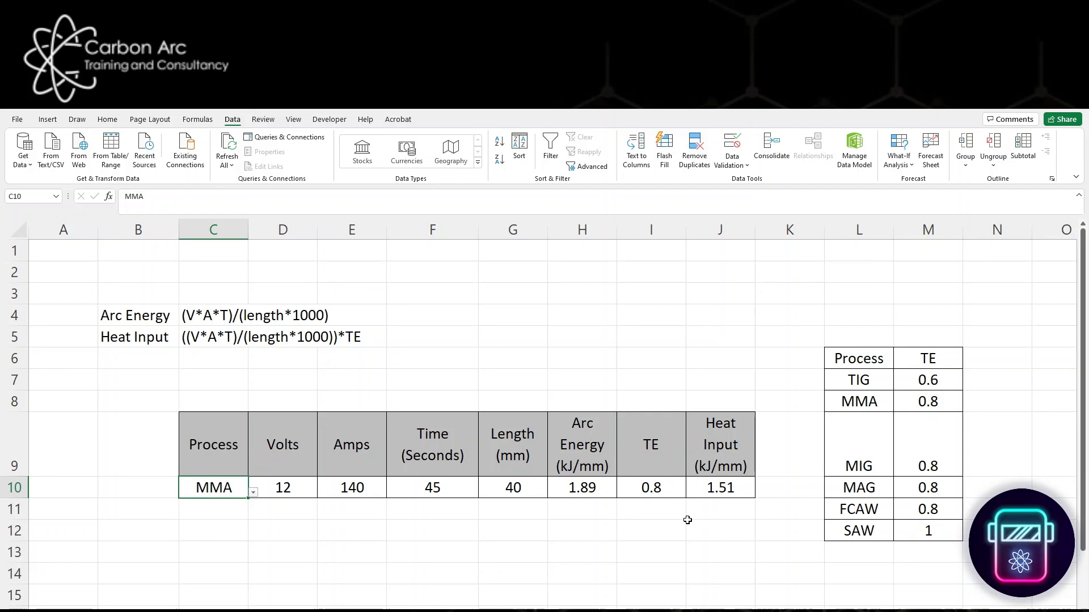
pyautogui.click(687, 520)
pyautogui.click(408, 533)
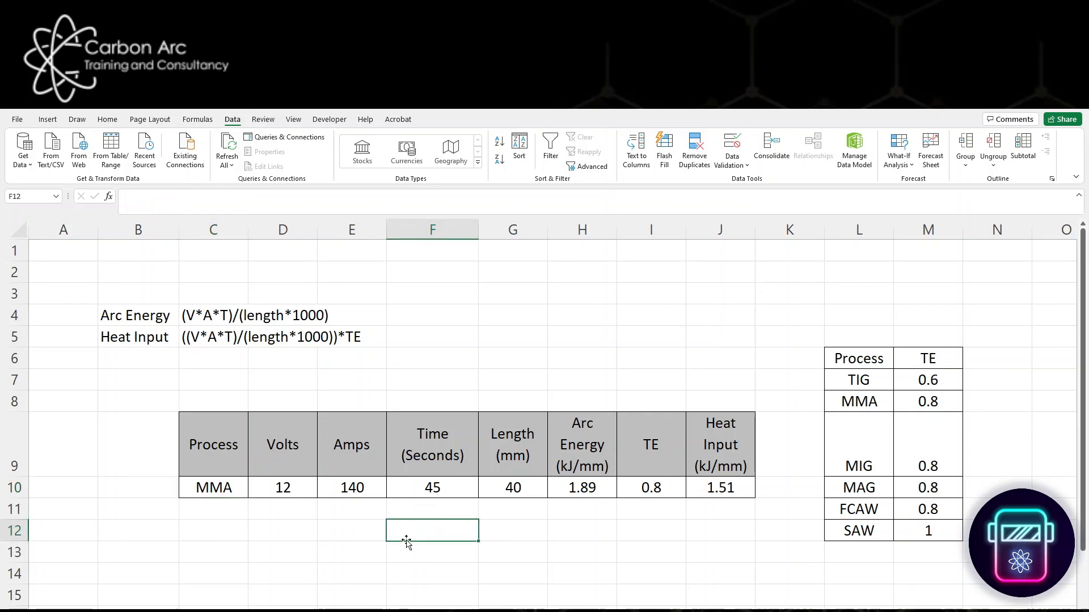